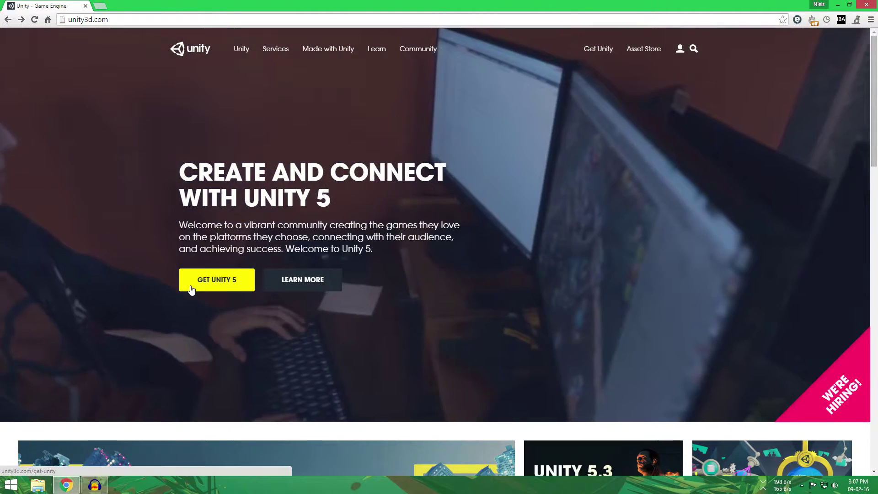
Download the free Personal Unity Download Assistant installer from unity3d.com and launch it.
left_click(191, 288)
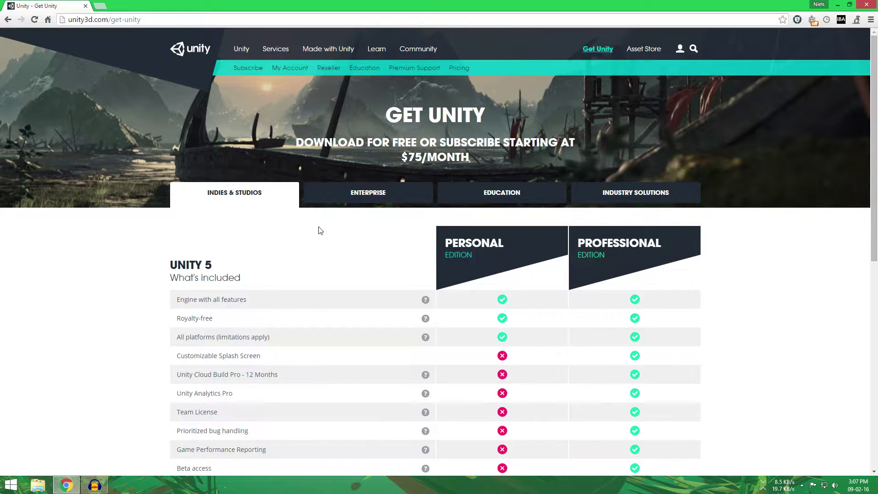
scroll(394, 242, "down", 4)
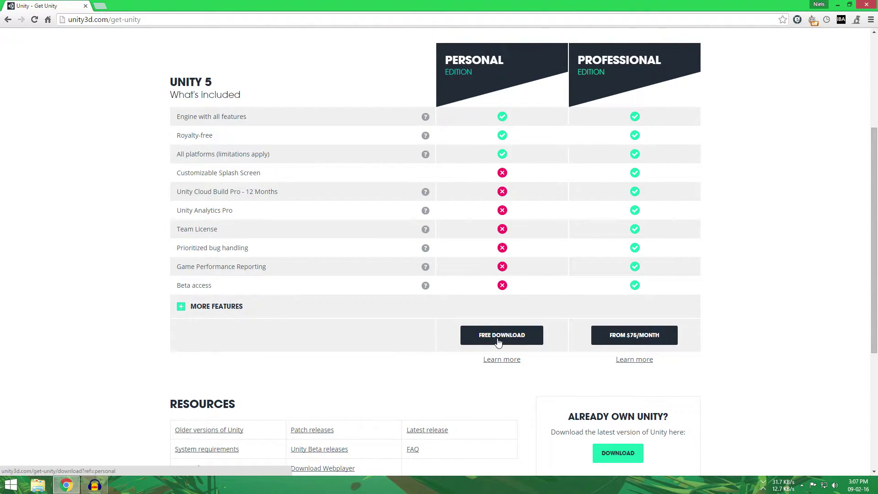
scroll(498, 342, "up", 1)
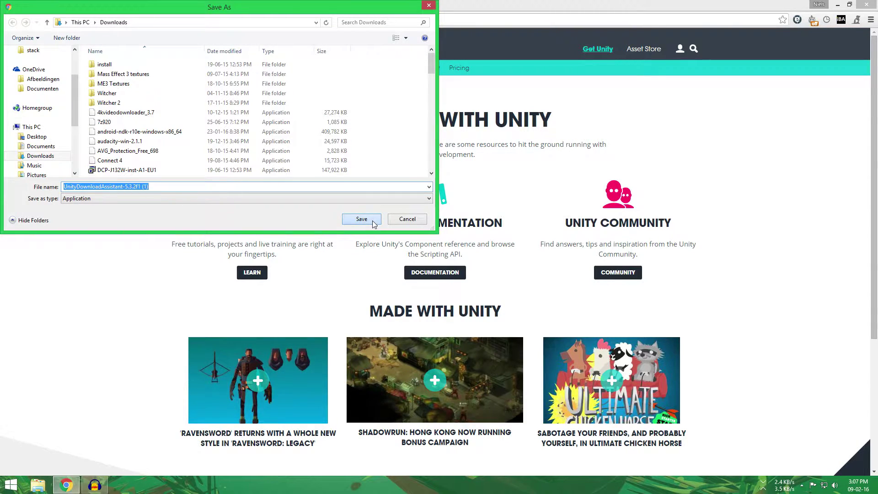
left_click(373, 223)
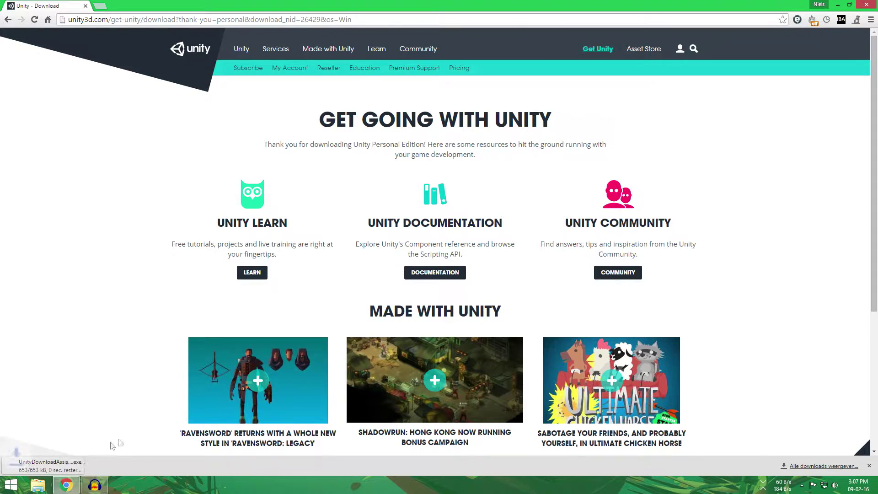
left_click(67, 467)
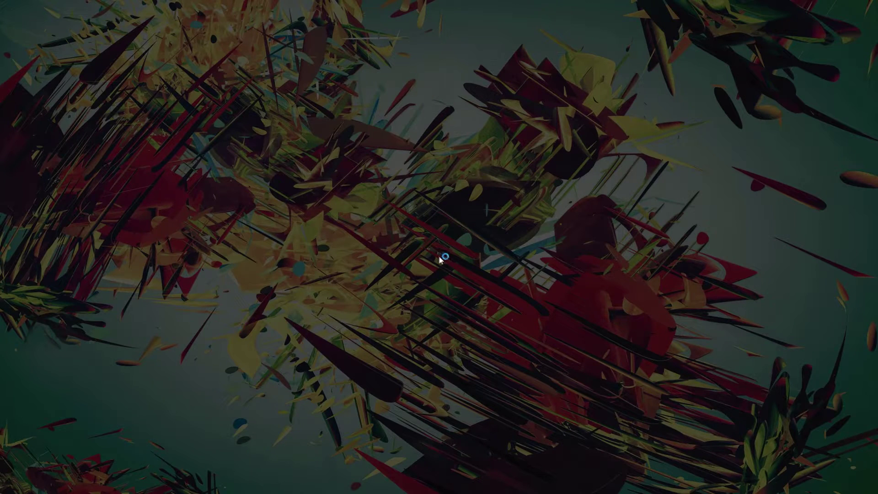
Allow the installer to run and accept the Unity license agreement.
left_click(478, 263)
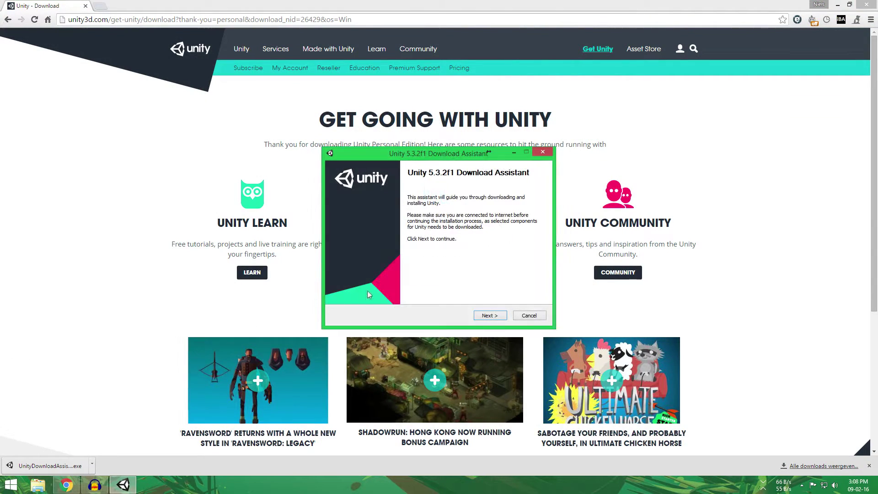
left_click(494, 317)
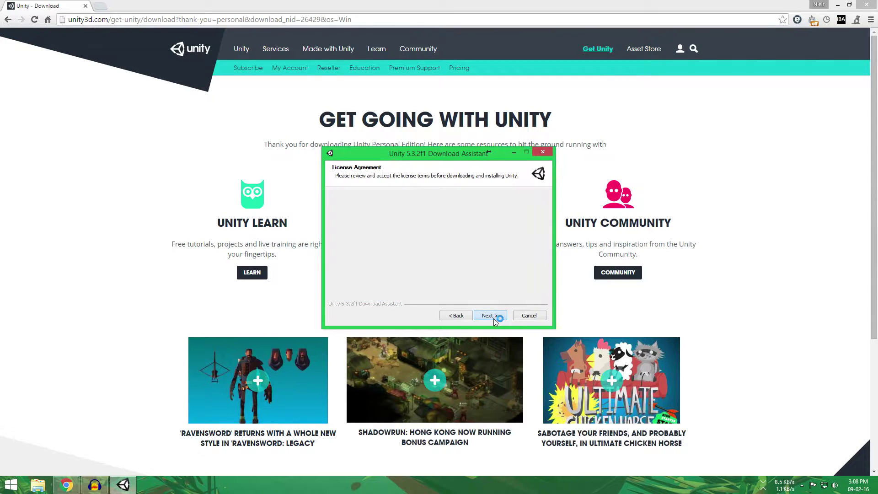
left_click(412, 289)
left_click(490, 316)
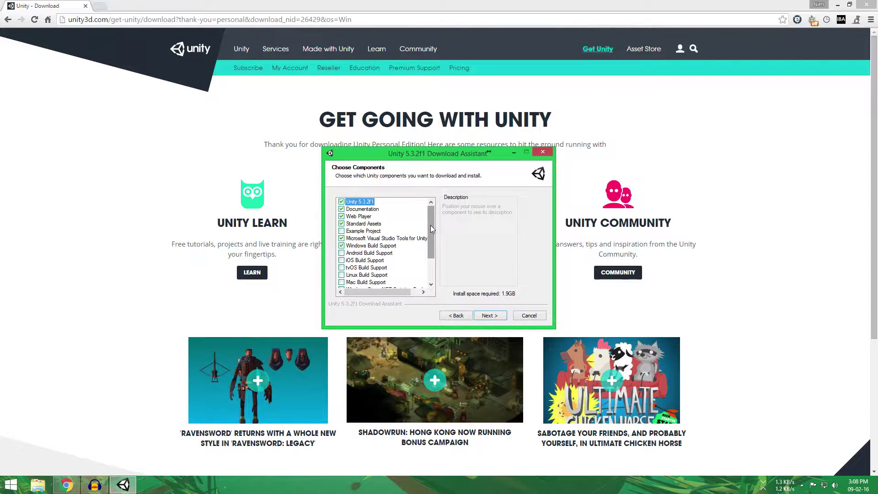
Look over the list of Unity components, then quit the Download Assistant.
scroll(389, 224, "down", 2)
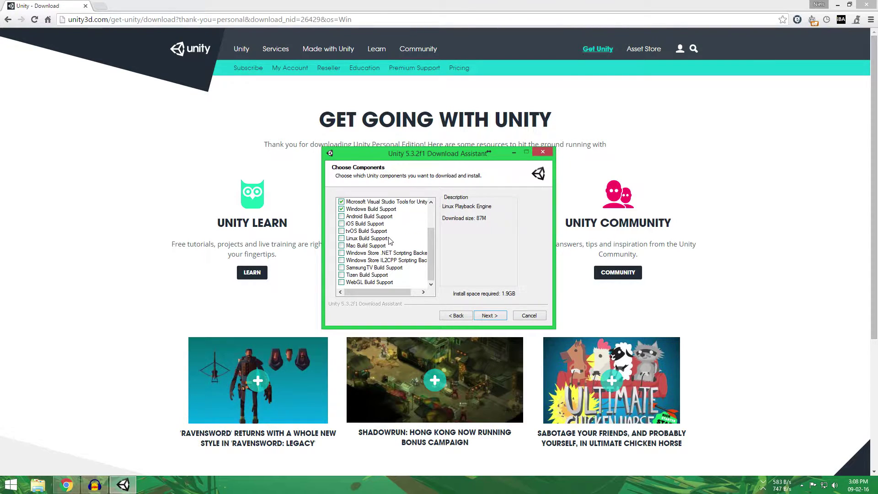
scroll(388, 253, "up", 2)
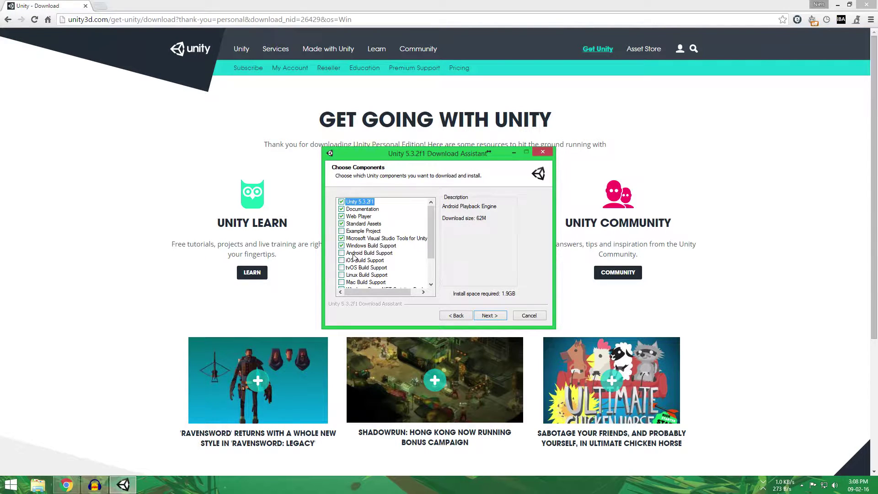
scroll(353, 258, "down", 1)
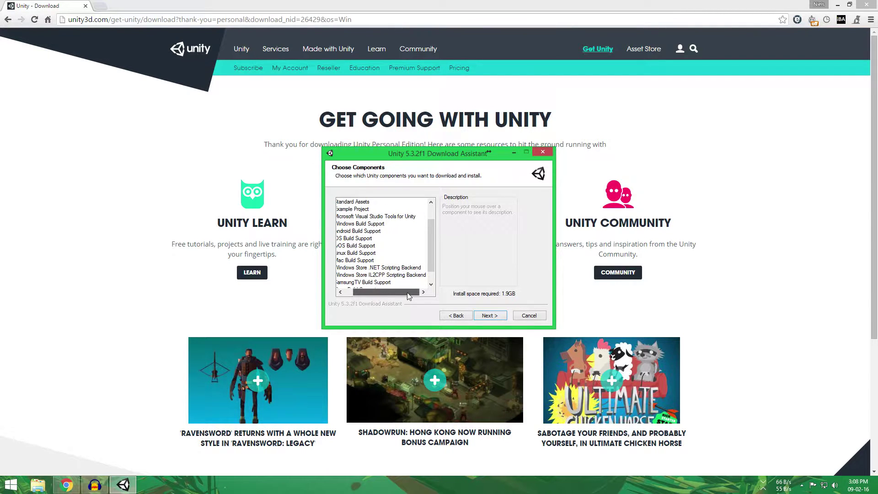
scroll(372, 270, "down", 1)
scroll(380, 272, "up", 2)
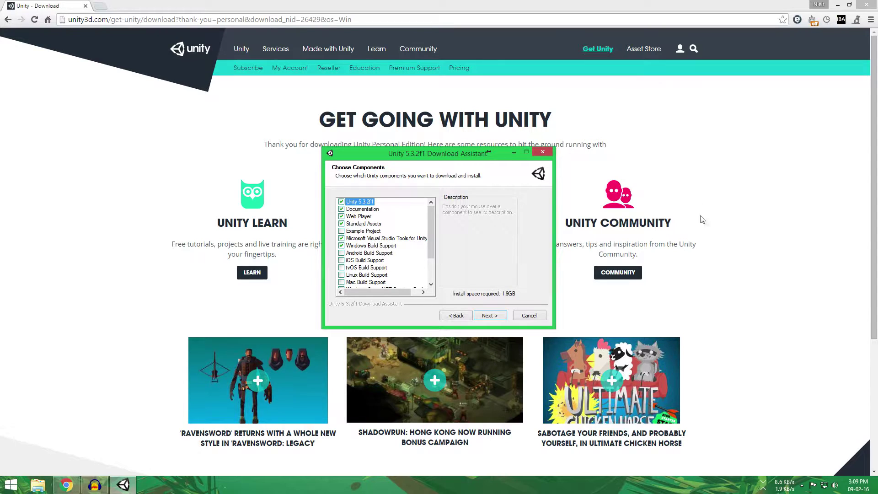
left_click(543, 152)
Confirm quitting setup, launch Unity 5.3.1f1 from the Start menu, and begin a new project.
left_click(446, 275)
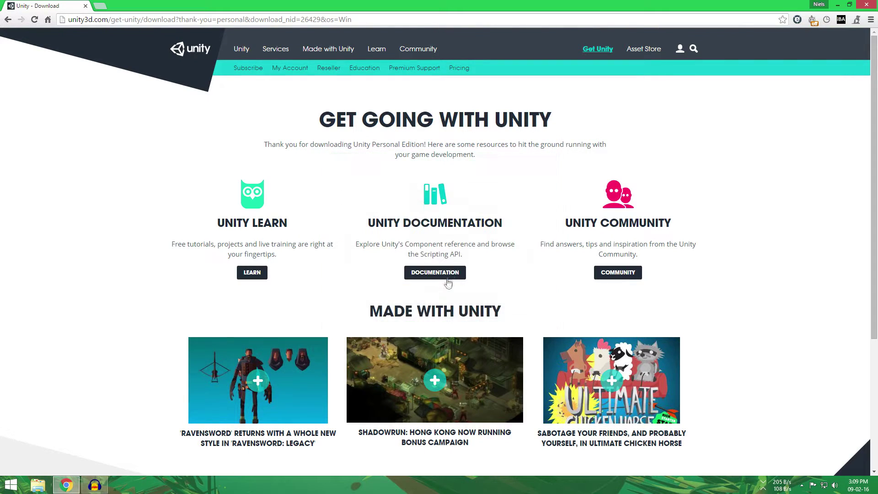
key("super")
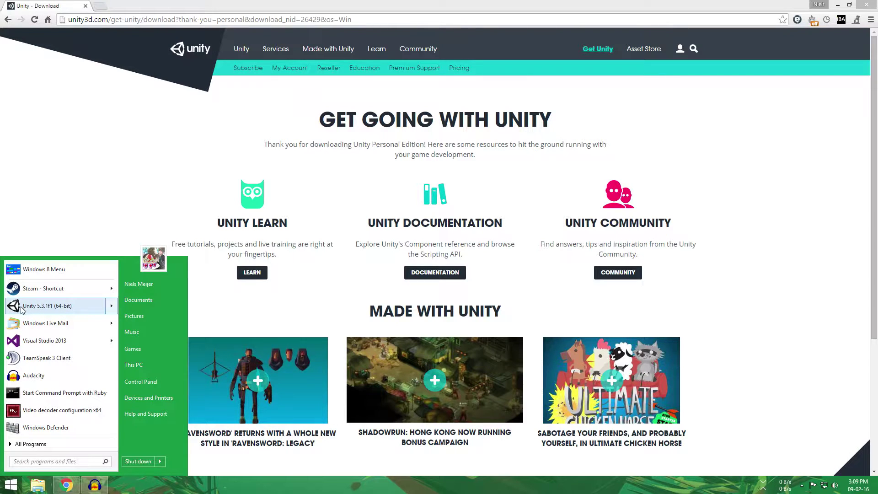
mouse_move(25, 308)
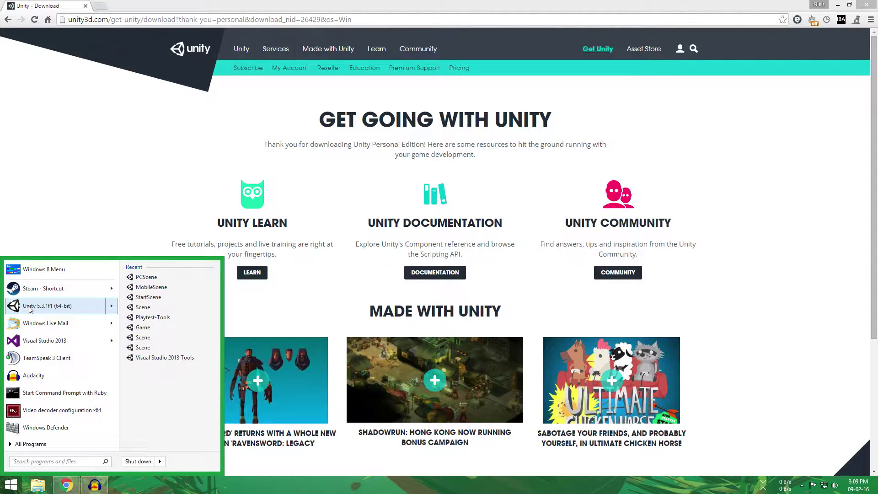
left_click(26, 310)
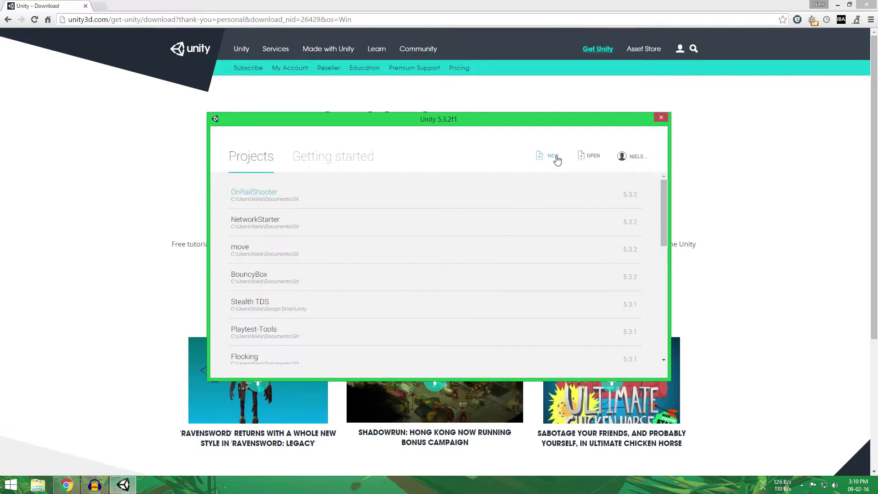
scroll(480, 235, "down", 5)
scroll(491, 244, "up", 5)
left_click(557, 160)
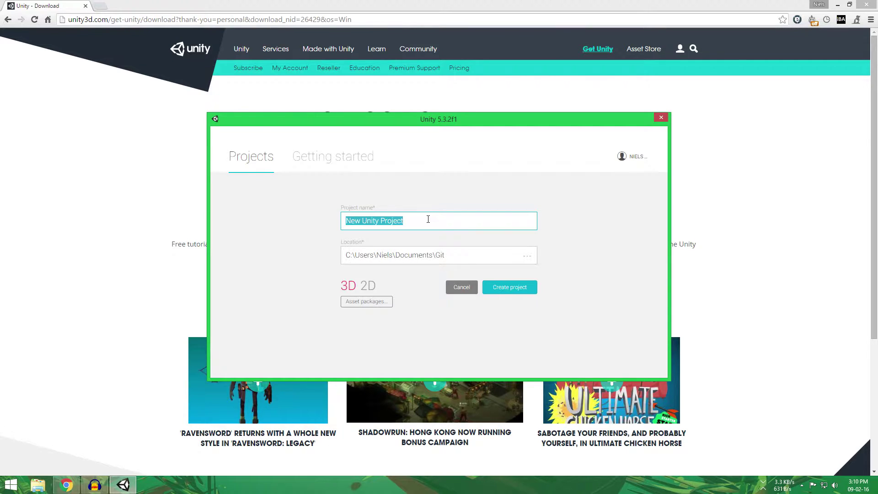
Create a 3D project named 'Top Down Shooter'.
type("Top Down Shooter")
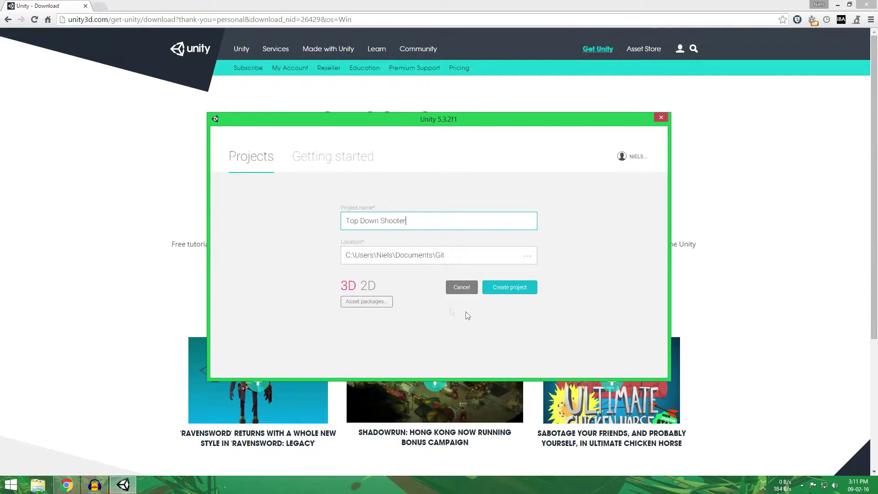
left_click(512, 290)
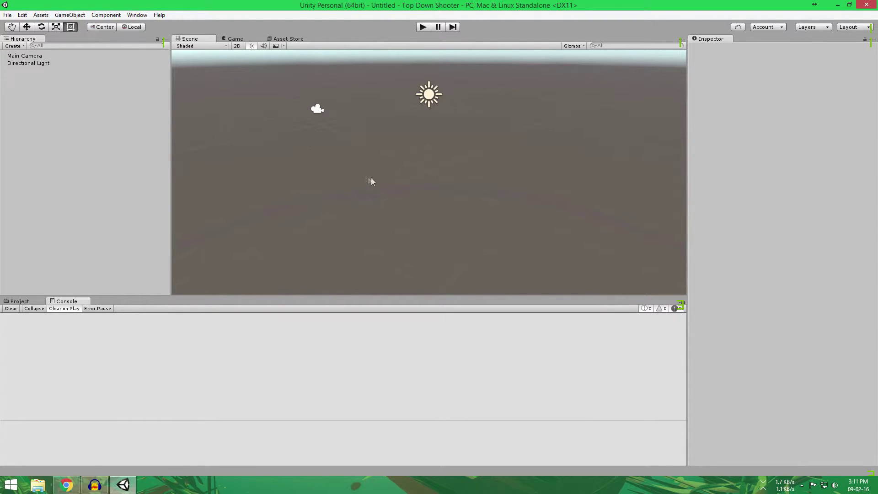
Pan and orbit the Scene view to survey the empty scene.
mouse_move(266, 114)
middle_mouse_down()
mouse_move(353, 136)
mouse_move(322, 158)
mouse_move(385, 162)
middle_mouse_up()
mouse_move(401, 149)
left_mouse_down("alt")
mouse_move(371, 165)
mouse_move(408, 149)
mouse_move(338, 160)
mouse_move(470, 232)
mouse_move(393, 229)
left_mouse_up("alt")
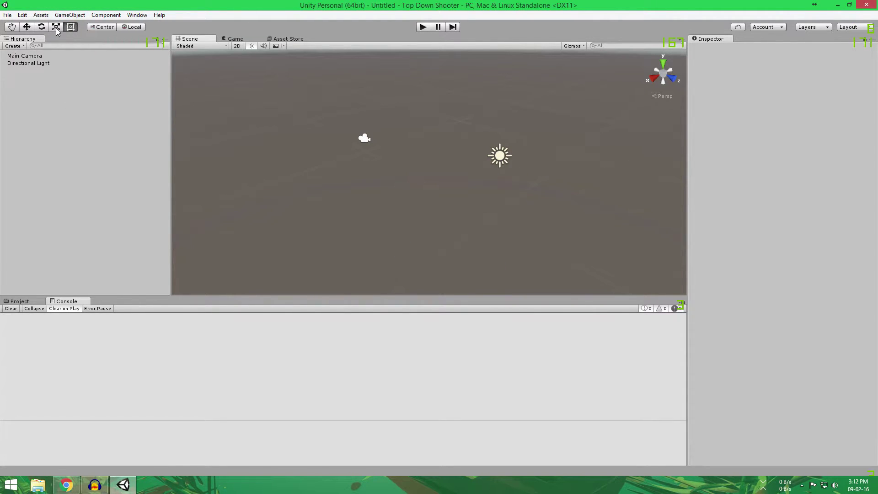
mouse_move(336, 83)
left_mouse_down("alt")
mouse_move(430, 119)
mouse_move(467, 183)
left_mouse_up("alt")
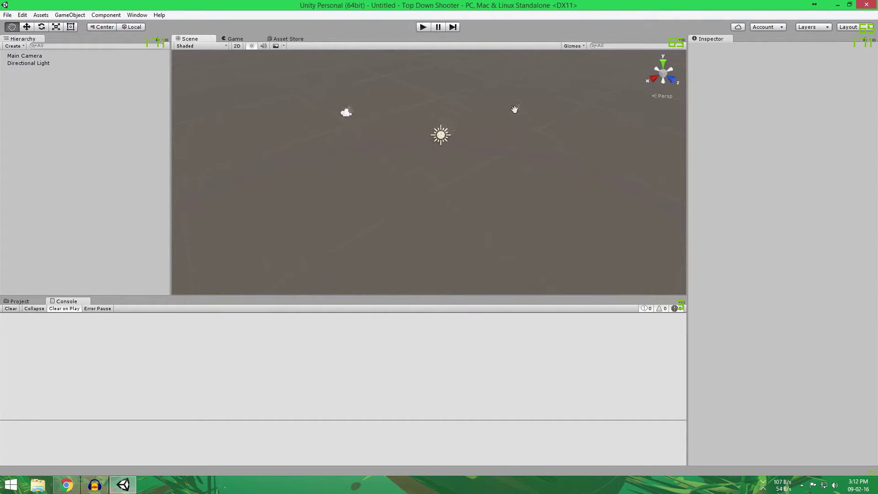
middle_click_drag(467, 183, 426, 130)
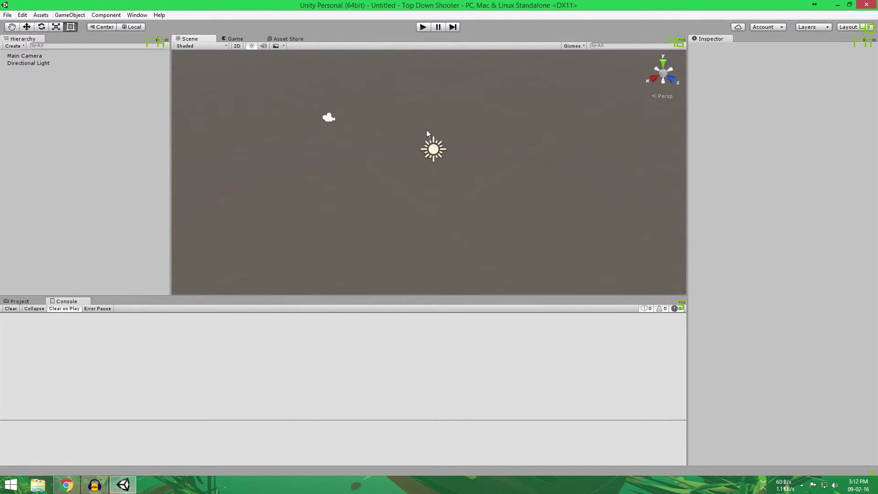
middle_click_drag(366, 148, 409, 154)
mouse_move(411, 153)
left_mouse_down("alt")
mouse_move(284, 167)
mouse_move(492, 149)
left_mouse_up("alt")
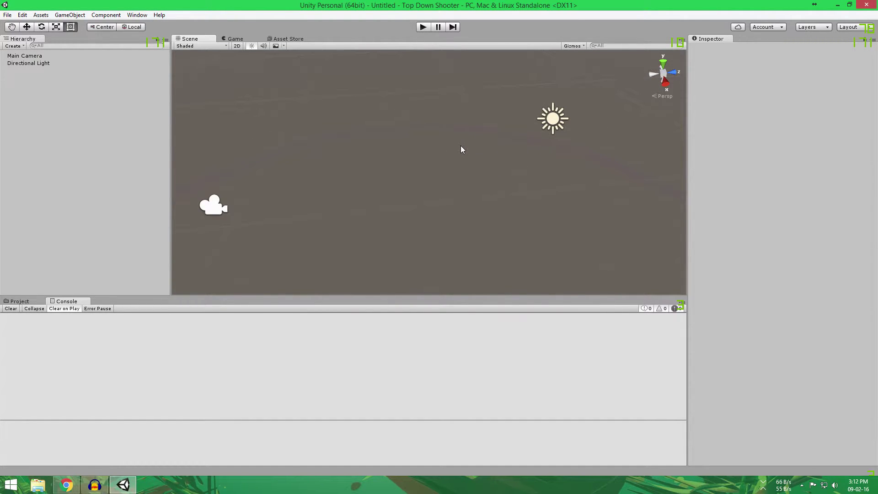
Select the Directional Light, then select and frame the Main Camera.
left_click(553, 118)
scroll(487, 160, "down", 2)
left_click(276, 193)
key("f")
mouse_move(569, 155)
left_mouse_down("alt")
mouse_move(441, 150)
mouse_move(467, 181)
mouse_move(388, 186)
left_mouse_up("alt")
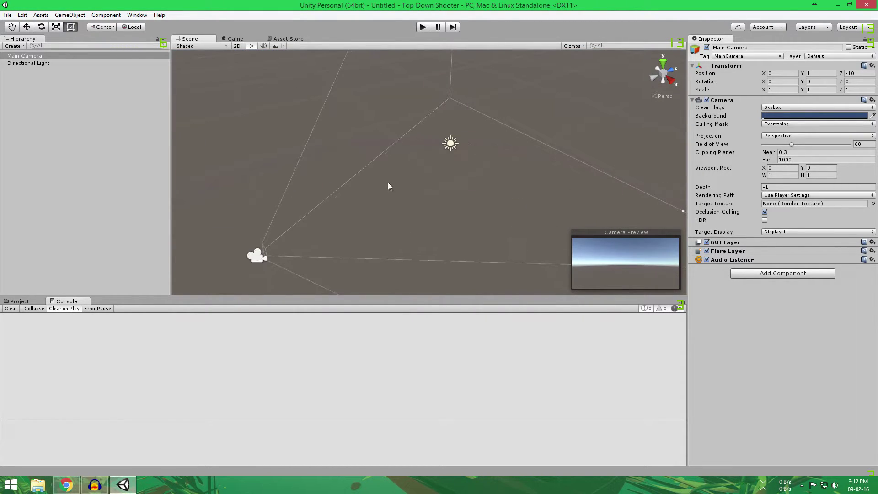
left_click_drag(499, 135, 372, 161, "alt")
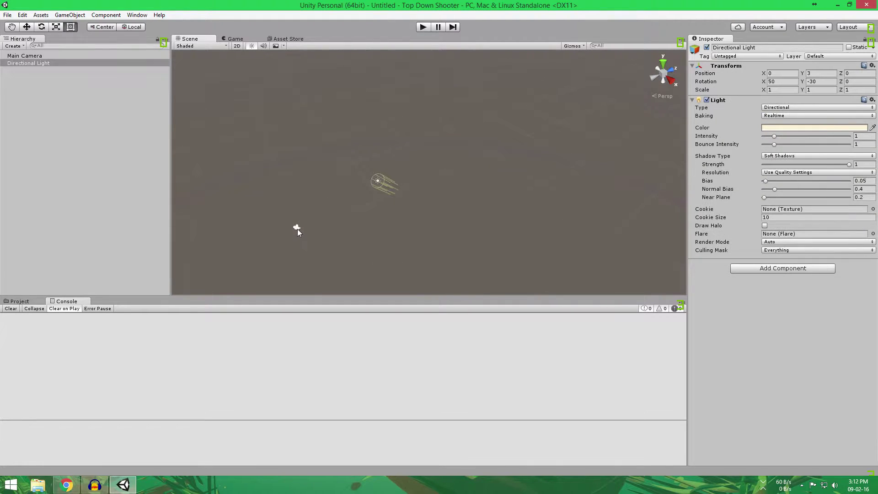
middle_click_drag(297, 226, 350, 220)
left_click_drag(350, 220, 489, 156, "alt")
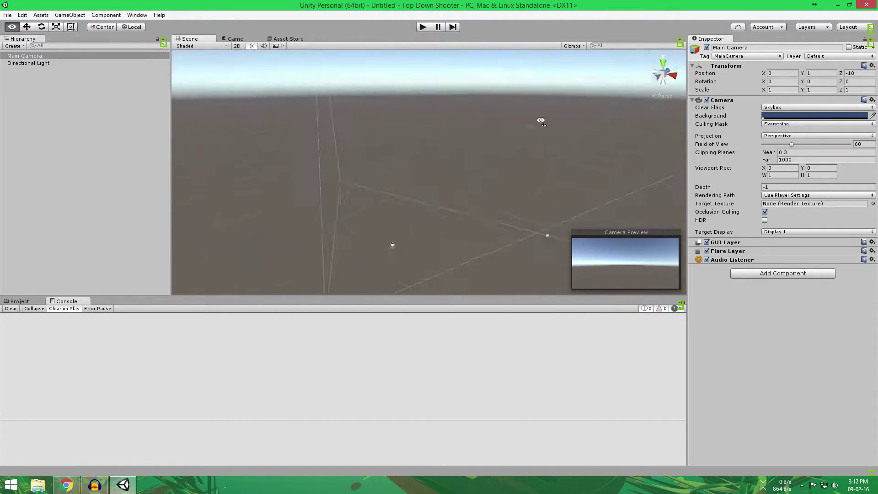
mouse_move(523, 69)
left_mouse_down("alt")
mouse_move(449, 201)
mouse_move(398, 84)
left_mouse_up("alt")
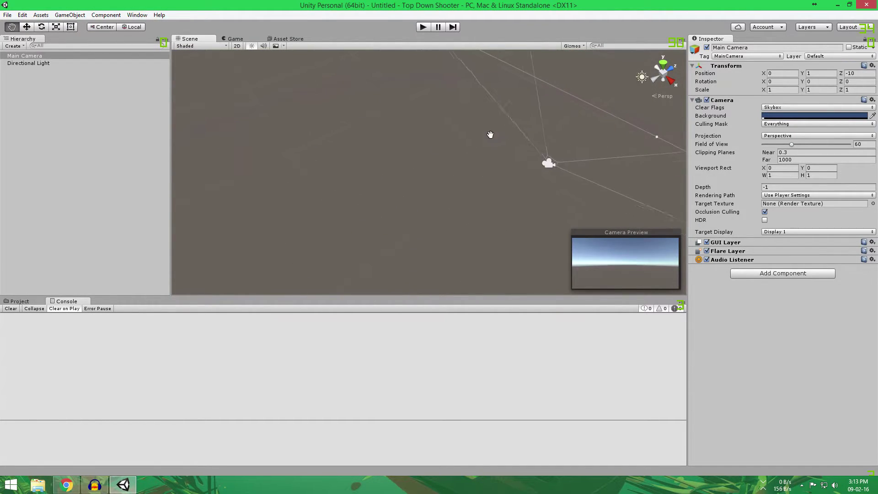
left_click_drag(397, 84, 363, 183)
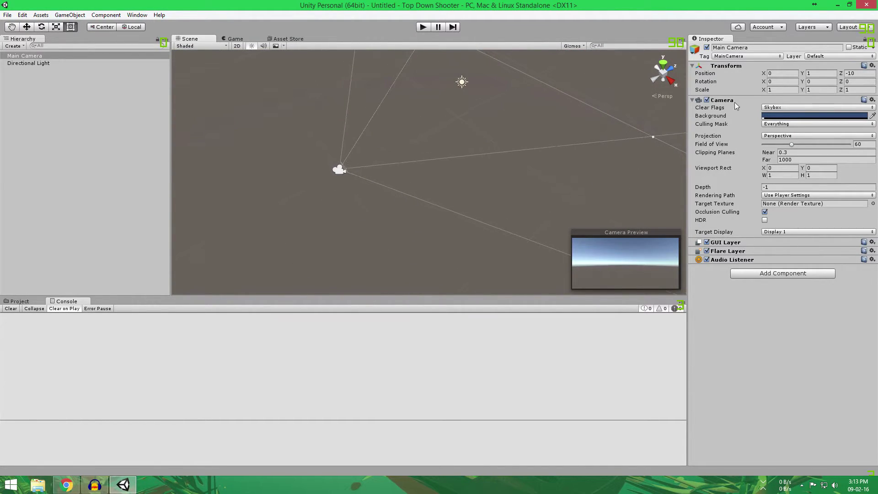
left_click(826, 82)
left_click_drag(669, 119, 622, 139)
left_click_drag(457, 183, 649, 147)
left_click(15, 55)
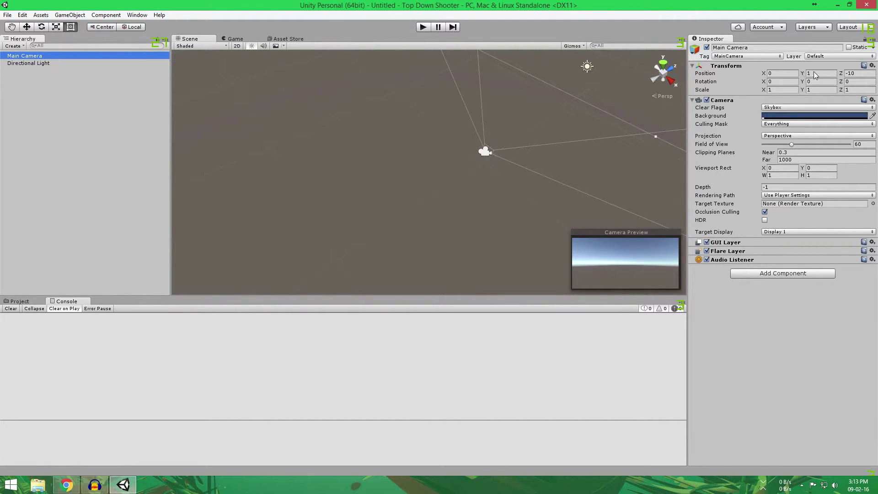
middle_click_drag(587, 117, 636, 122)
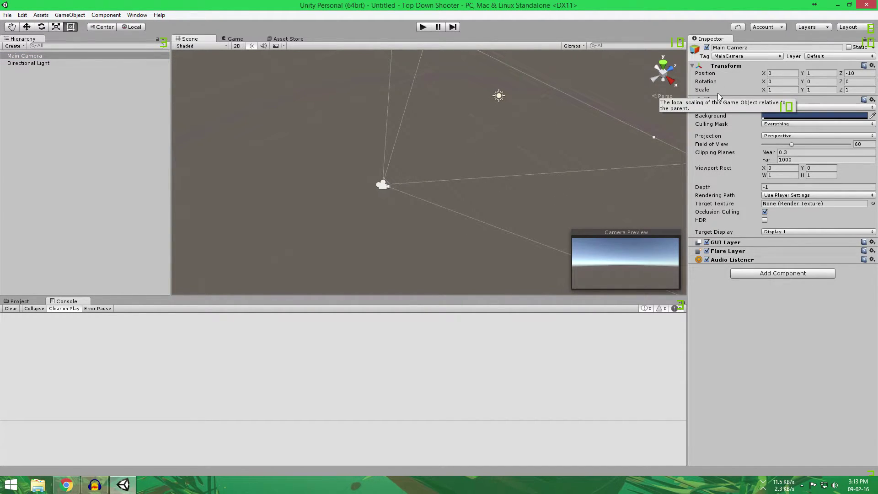
mouse_move(540, 137)
middle_mouse_down()
mouse_move(500, 158)
mouse_move(508, 138)
middle_mouse_up()
left_click(818, 82)
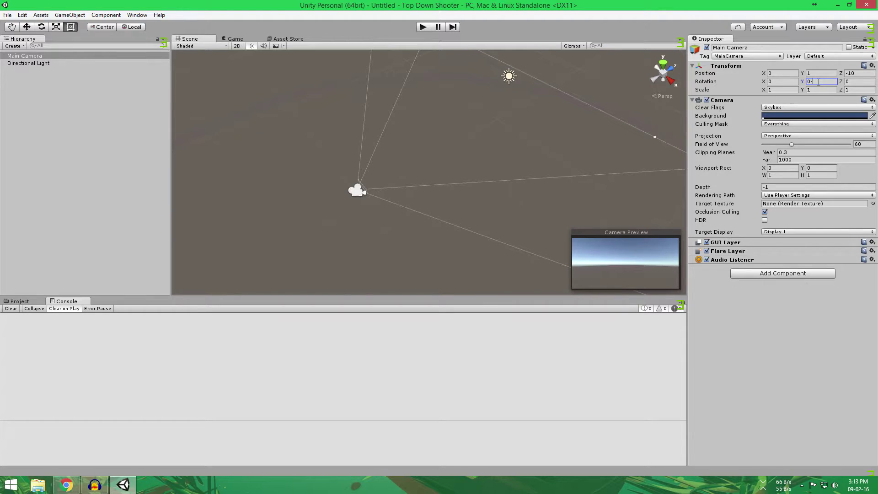
Set the Main Camera's rotation to 90, 0, 0 so it points straight down.
type("90")
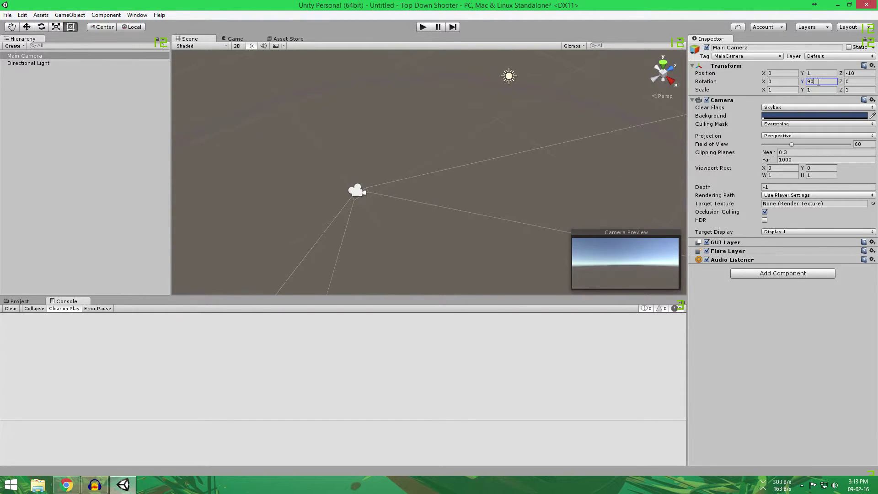
key("Tab")
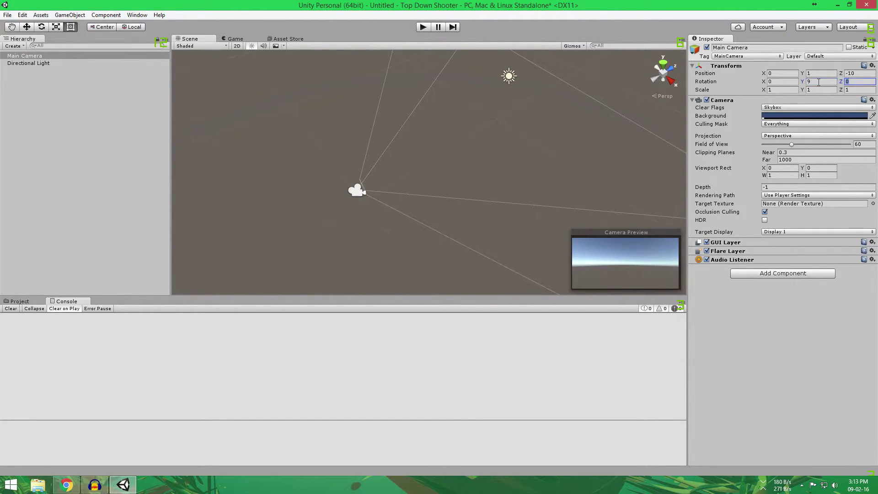
type("90")
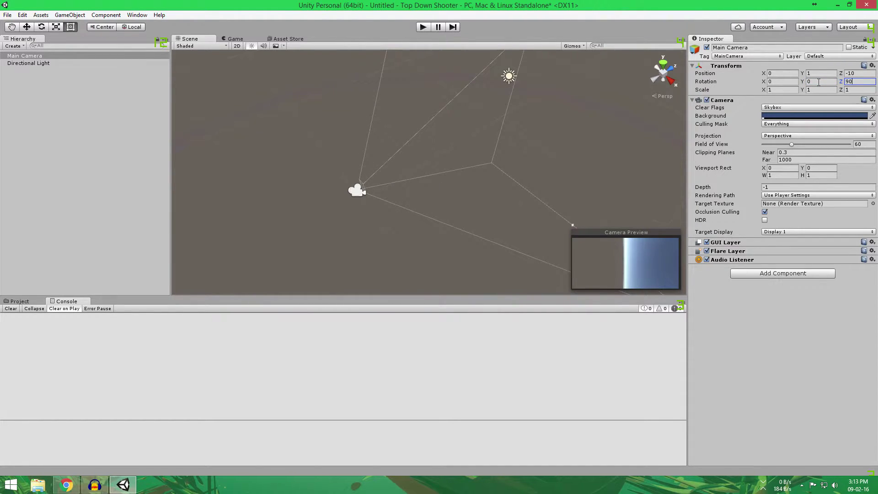
double_click(853, 82)
type("0")
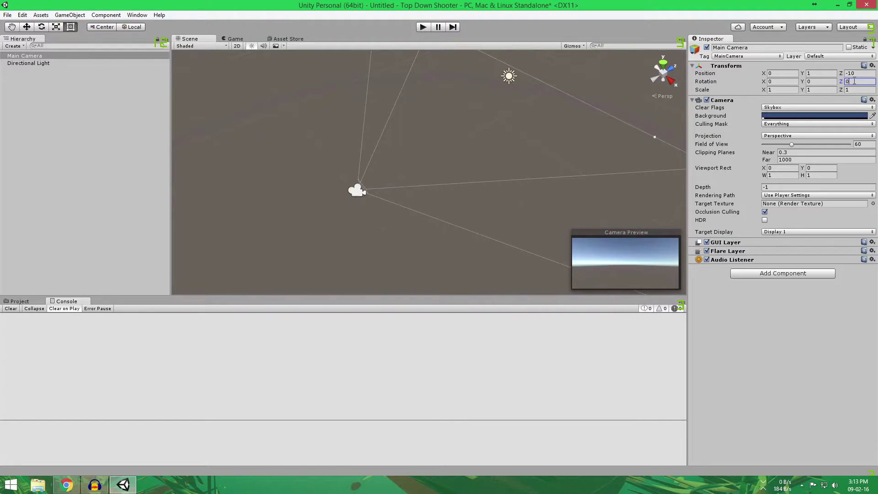
left_click(792, 83)
type("90")
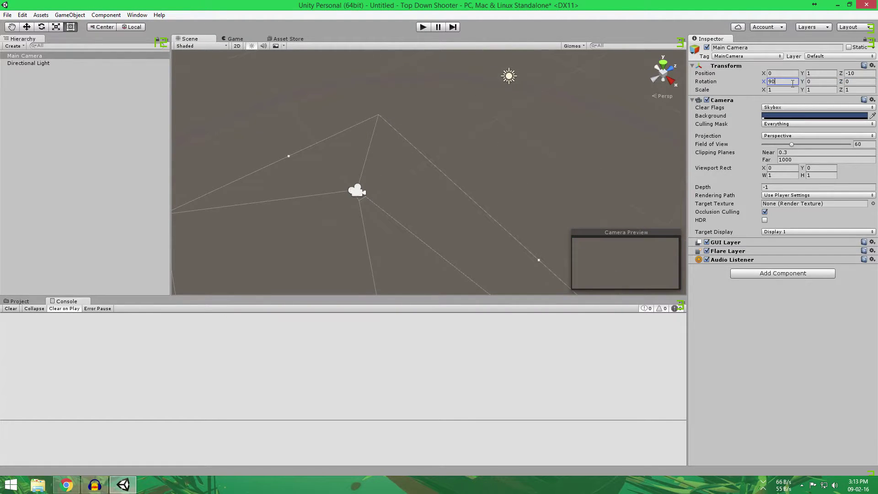
left_click_drag(391, 212, 482, 206, "alt")
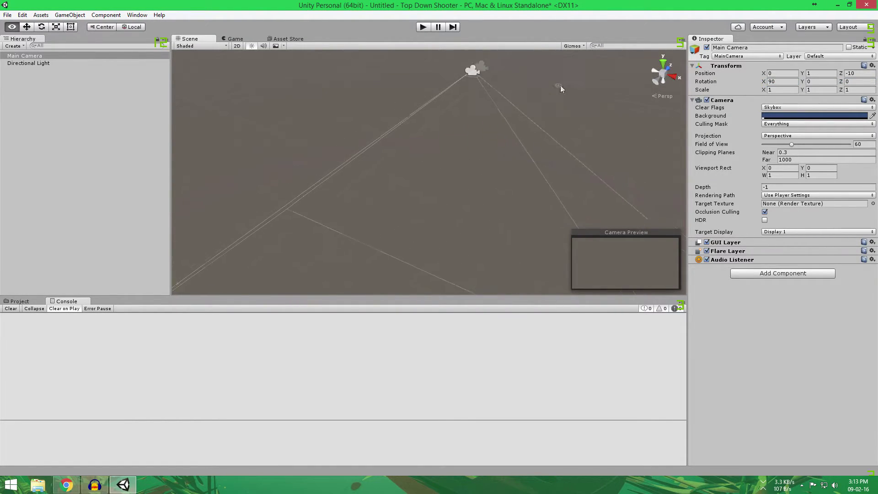
left_click_drag(482, 206, 417, 226, "alt")
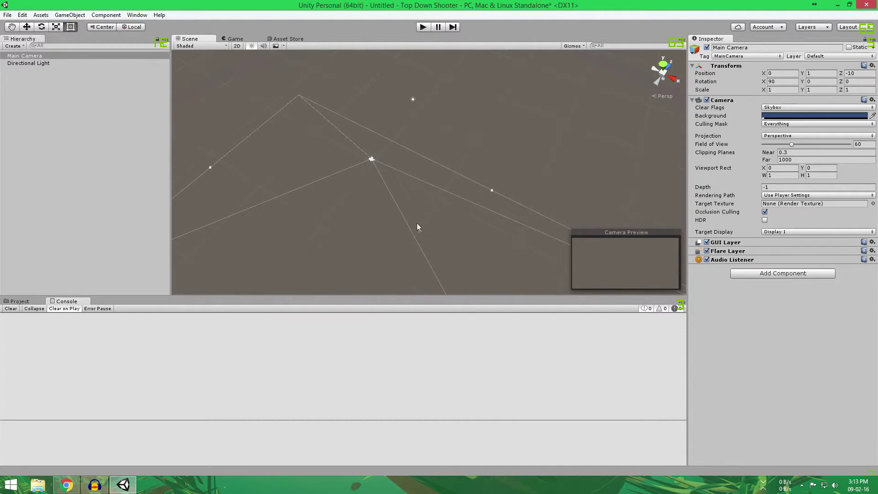
Move the Main Camera to position 0, 10, 0.
left_click(858, 74)
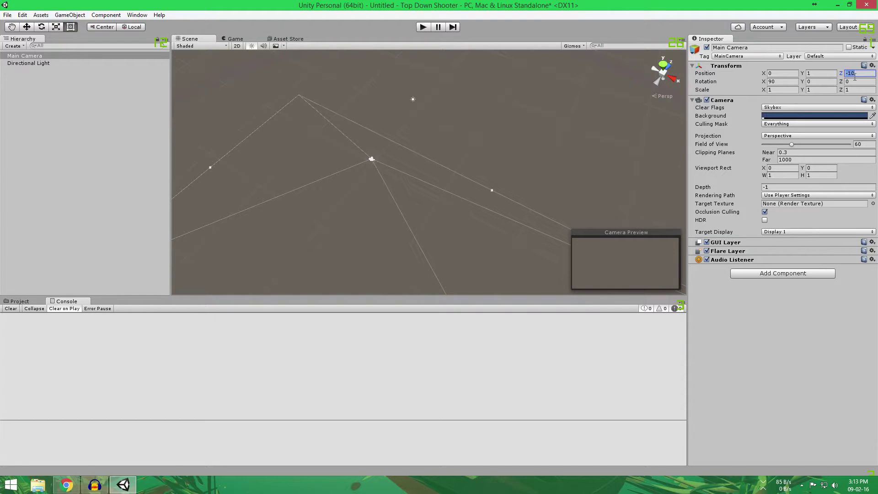
left_click(828, 73)
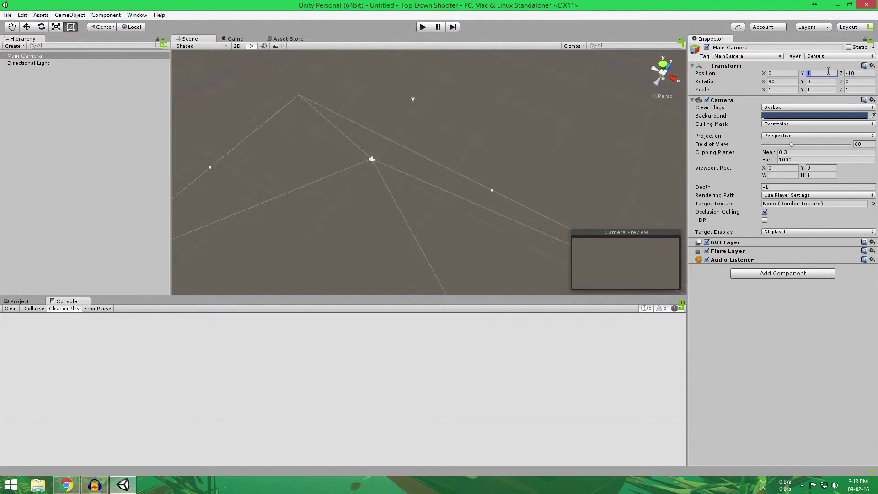
type("19")
key("BackSpace")
type("0")
key("Tab")
type("0")
Start saving the scene, entering the file name Scene.
mouse_move(450, 124)
left_mouse_down("alt")
mouse_move(409, 209)
mouse_move(428, 197)
left_mouse_up("alt")
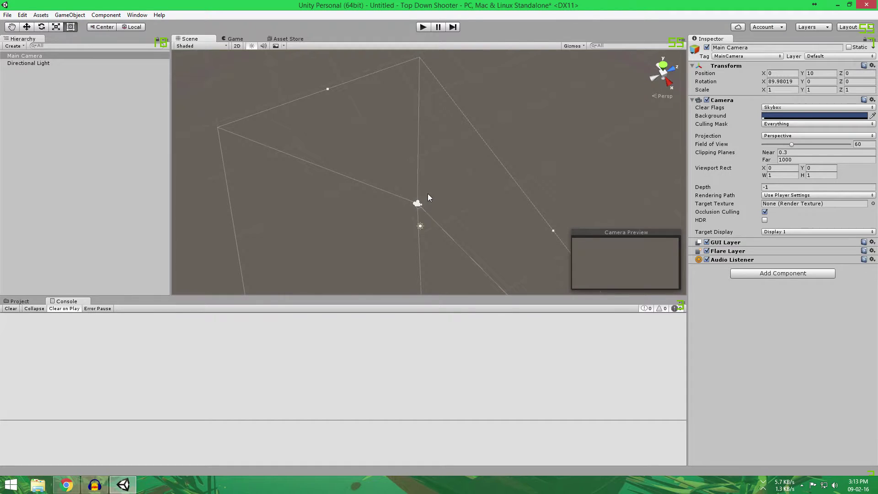
key("ctrl+s")
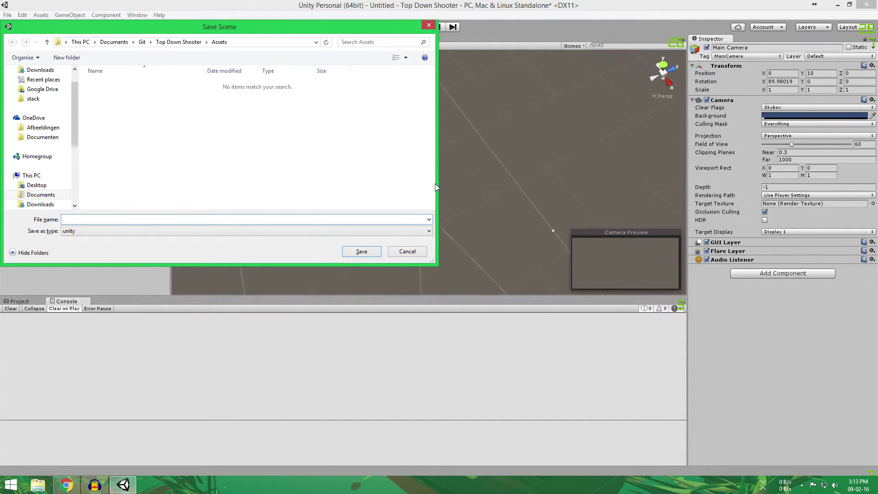
type("Sc")
Confirm saving Scene.unity and view it in the Project's Assets folder.
key("Return")
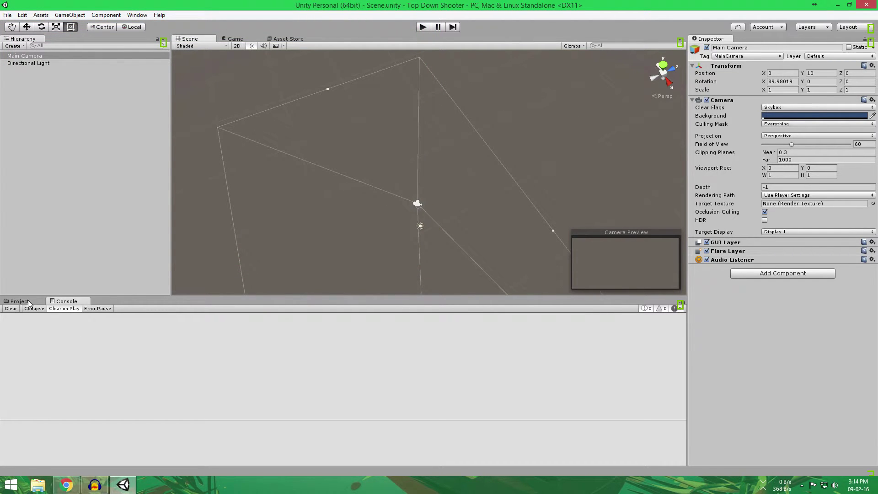
left_click(21, 301)
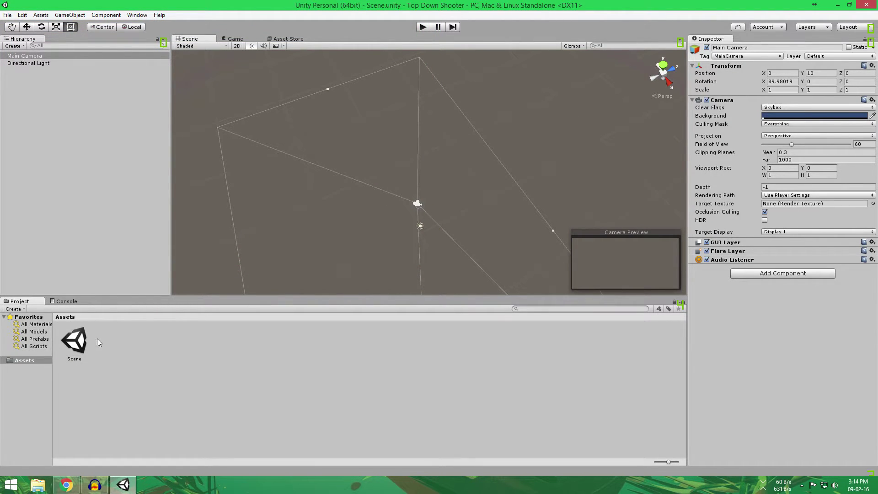
mouse_move(328, 185)
middle_mouse_down()
mouse_move(315, 148)
mouse_move(320, 125)
middle_mouse_up()
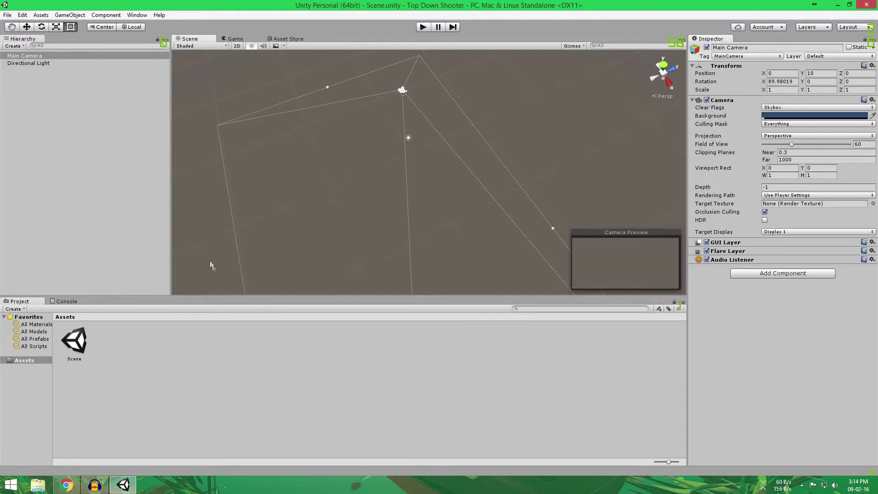
left_click_drag(289, 176, 352, 179, "alt")
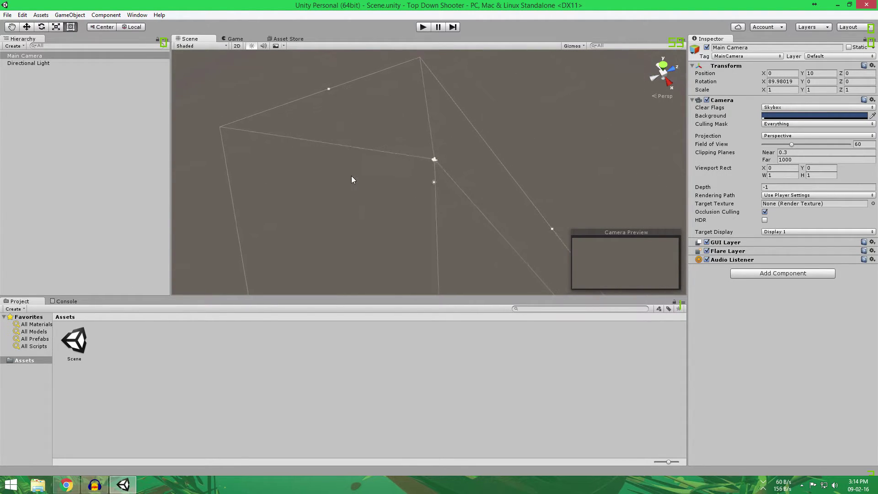
left_click(59, 16)
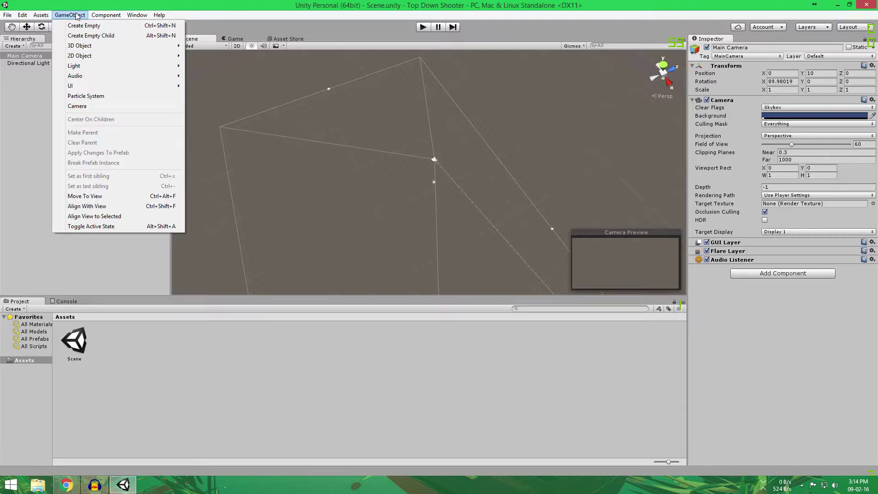
Add a Plane via 3D Object > Plane and frame it in the view.
mouse_move(90, 46)
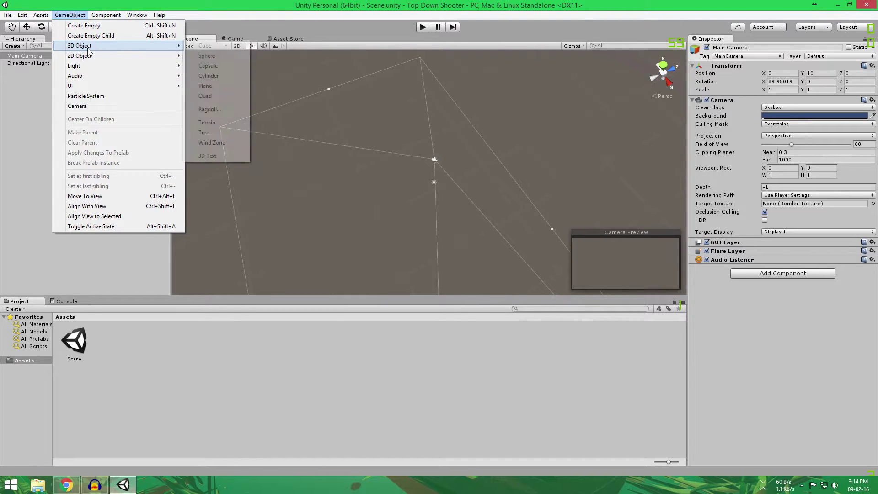
left_click(220, 87)
key("f")
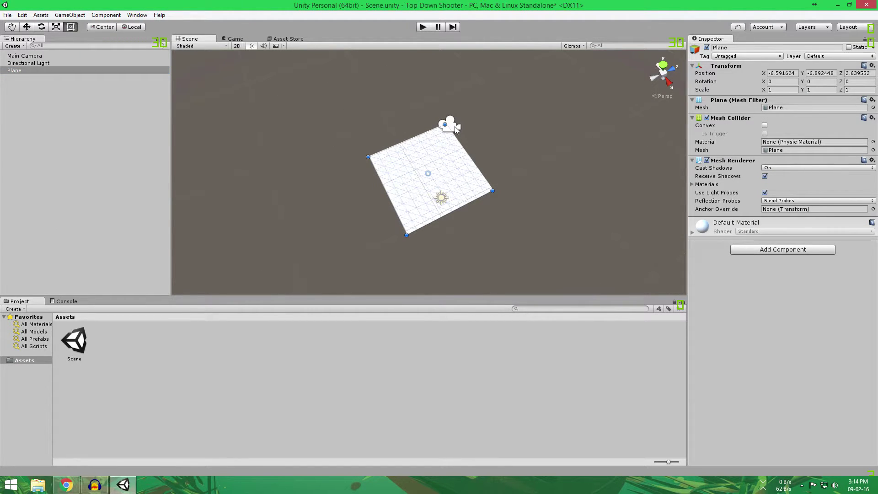
middle_click_drag(454, 126, 417, 137)
left_click(339, 153)
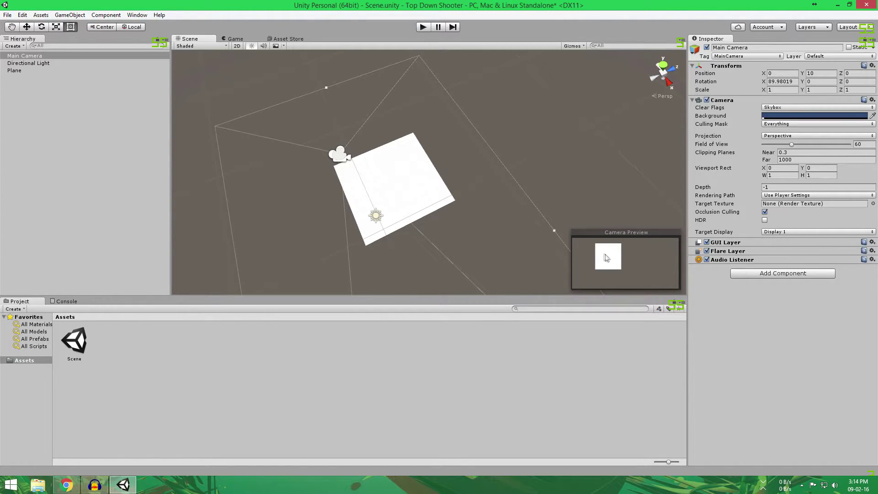
left_click(398, 174)
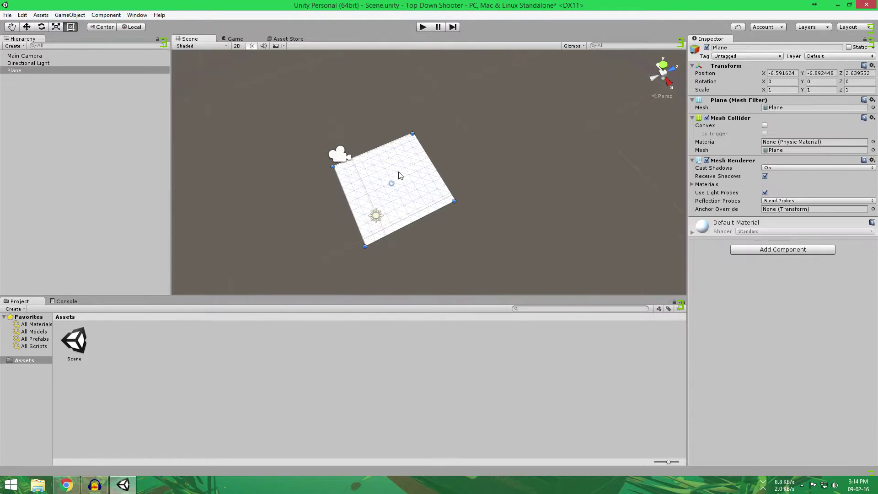
Reset the Plane's position to 0, 0, 0.
left_click(781, 73)
type("0")
key("Tab")
type("0")
key("Tab")
type("0")
key("Return")
middle_click_drag(420, 88, 397, 172)
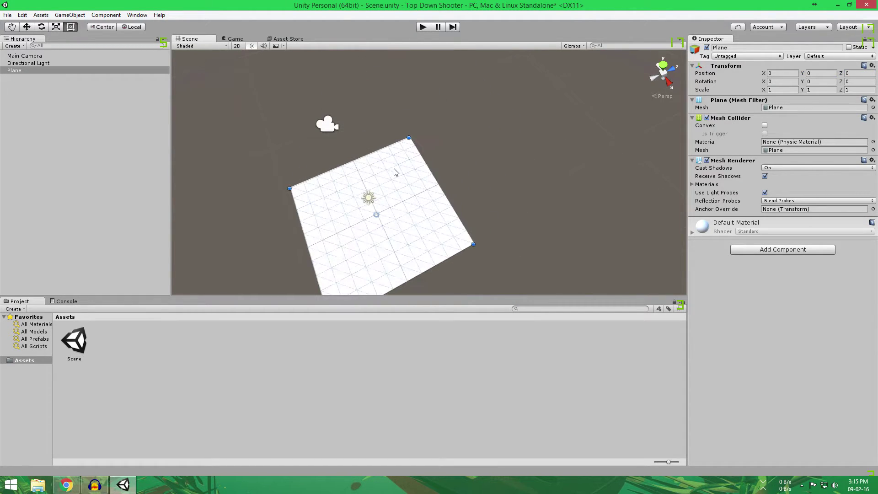
Scale the Plane to 10 on X and Z and check it from above.
left_click(789, 90)
type("10")
key("Tab")
key("Tab")
type("10")
middle_click_drag(330, 171, 474, 124)
scroll(542, 221, "down", 5)
left_click(474, 133)
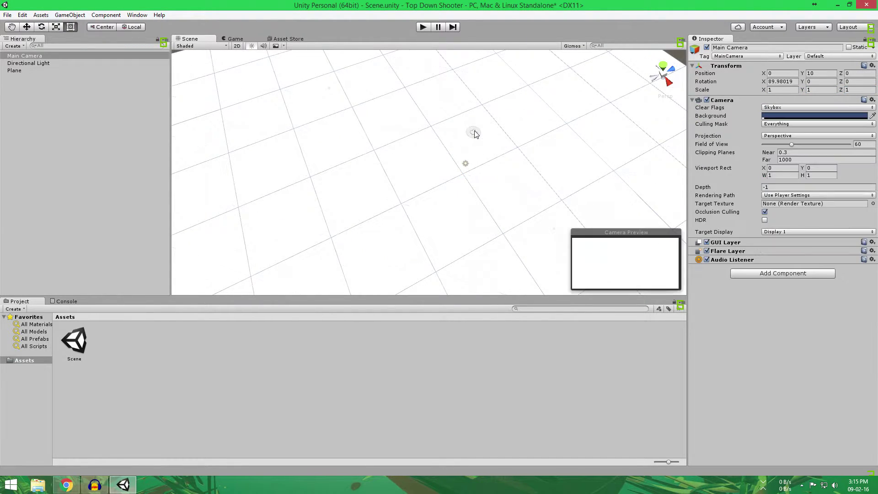
scroll(439, 179, "down", 6)
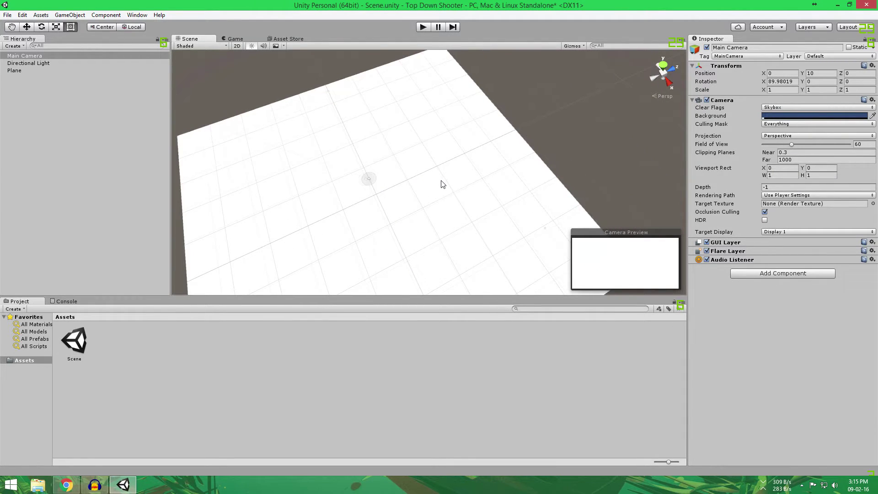
left_click_drag(442, 185, 506, 153, "alt")
scroll(470, 170, "up", 3)
scroll(520, 128, "up", 3)
scroll(519, 130, "up", 2)
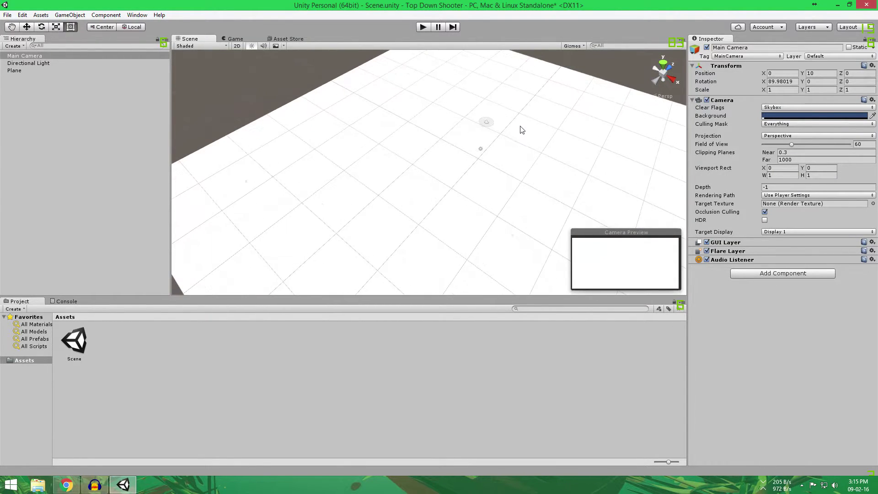
left_click_drag(486, 130, 460, 145, "alt")
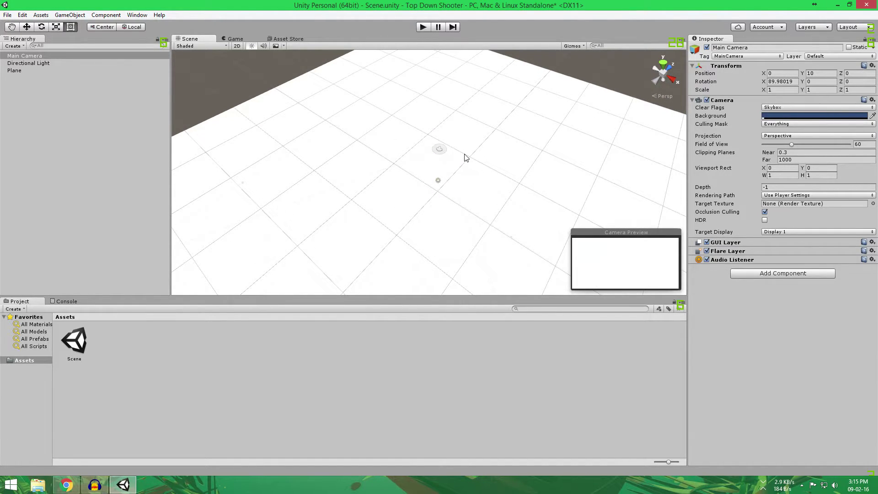
mouse_move(456, 135)
left_mouse_down("alt")
mouse_move(464, 141)
mouse_move(386, 211)
mouse_move(425, 169)
mouse_move(447, 175)
left_mouse_up("alt")
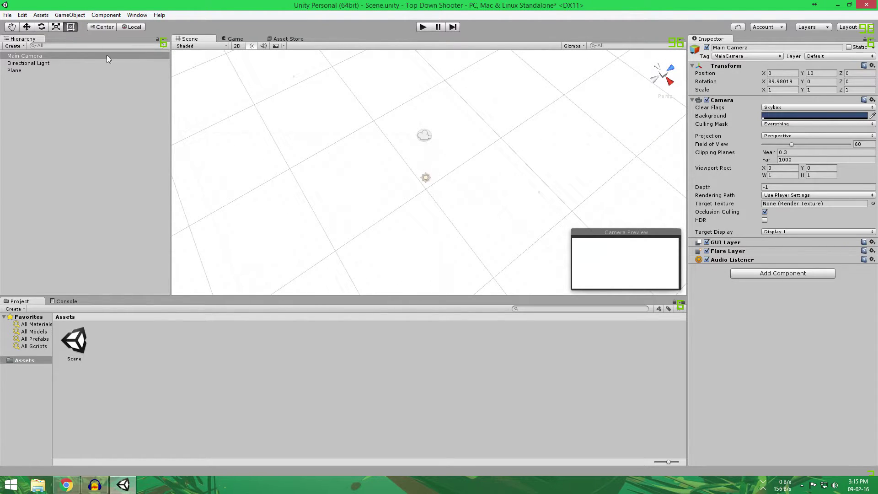
left_click(77, 19)
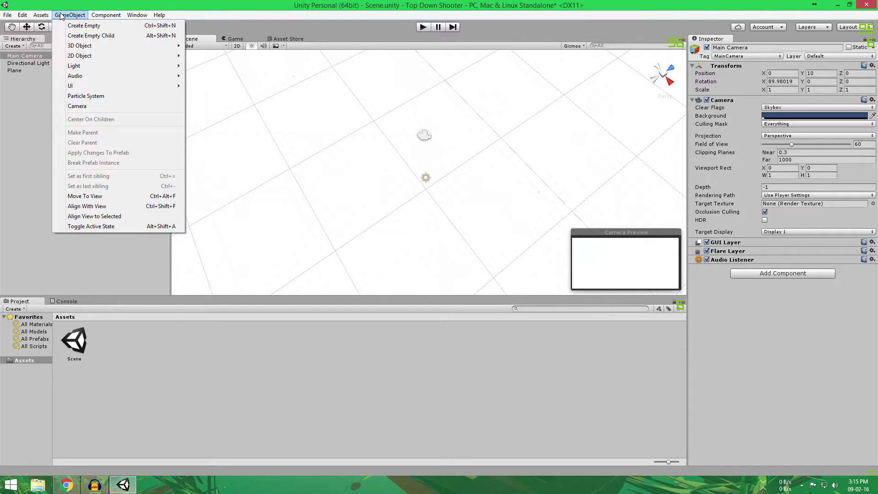
Add a Cube via 3D Object > Cube and frame it in the view.
mouse_move(81, 45)
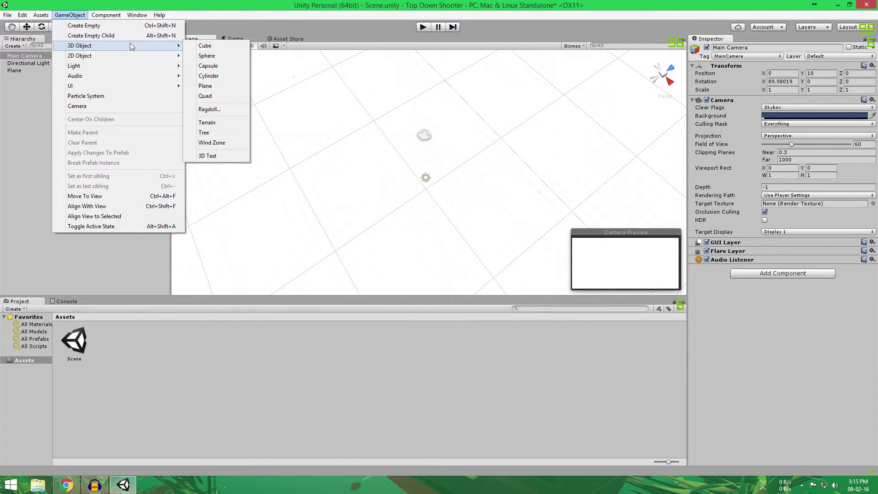
left_click(192, 46)
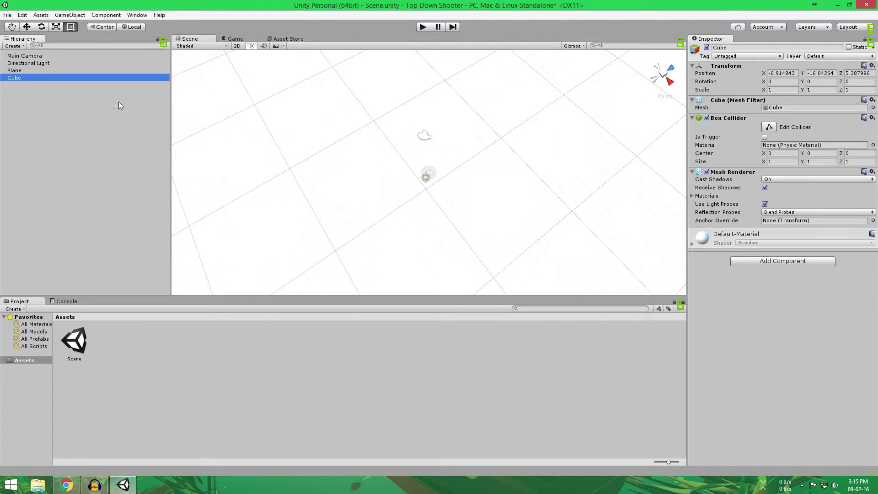
double_click(89, 78)
scroll(318, 115, "down", 10)
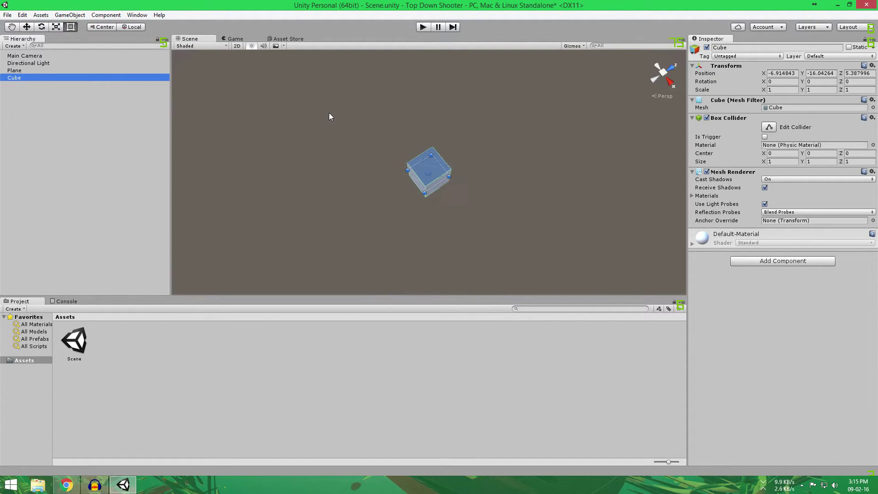
scroll(345, 119, "down", 2)
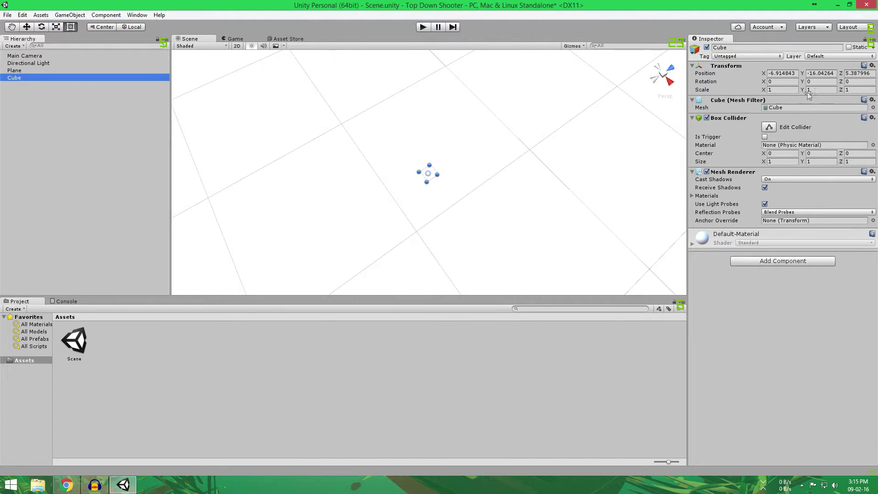
Set the Cube's X, Y and Z position to 0.
left_click(787, 74)
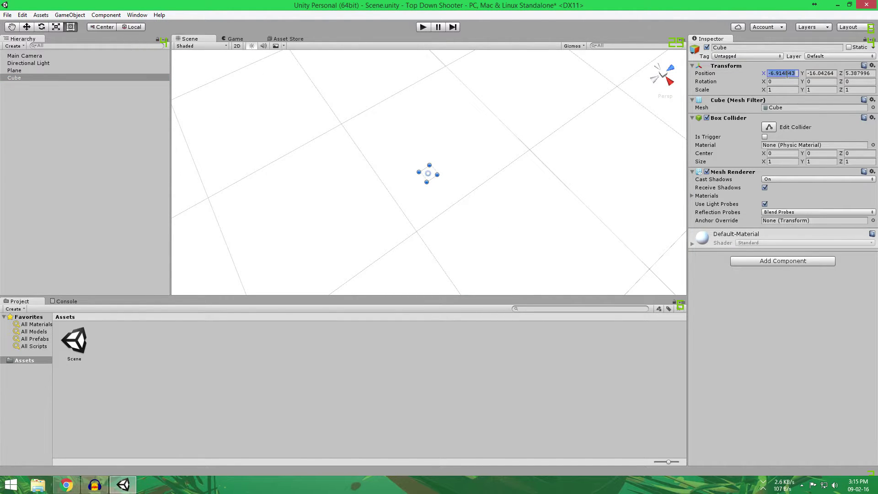
type("0")
key("Tab")
type("0")
key("Tab")
type("0")
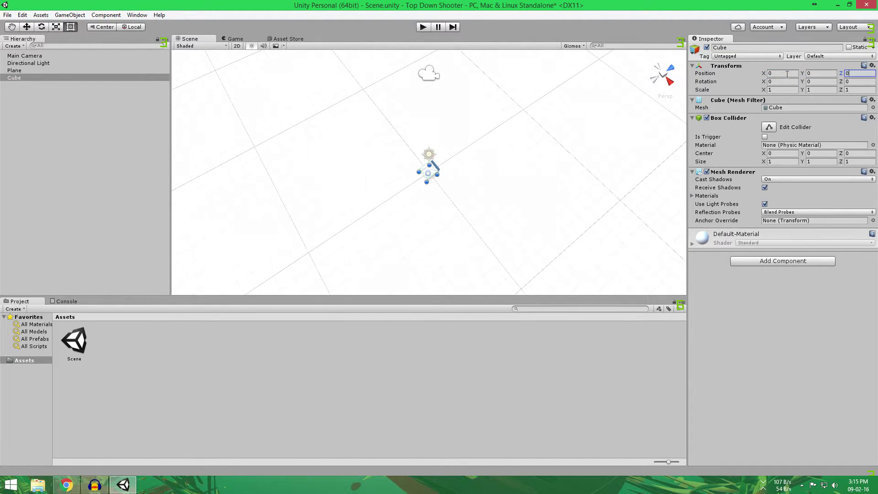
left_click_drag(478, 164, 419, 211, "alt")
mouse_move(420, 212)
middle_mouse_down()
mouse_move(511, 95)
mouse_move(496, 103)
middle_mouse_up()
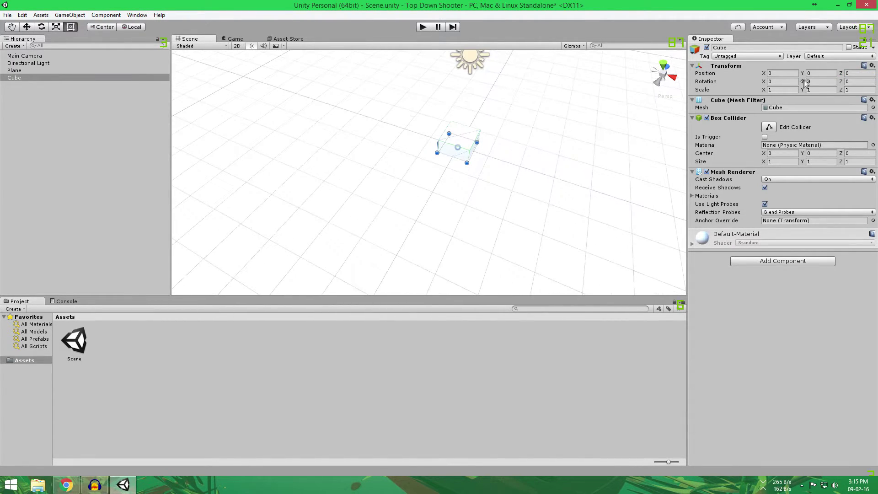
Raise the Cube's Y position to 0.5 so it rests on the plane.
left_click(820, 73)
type("1")
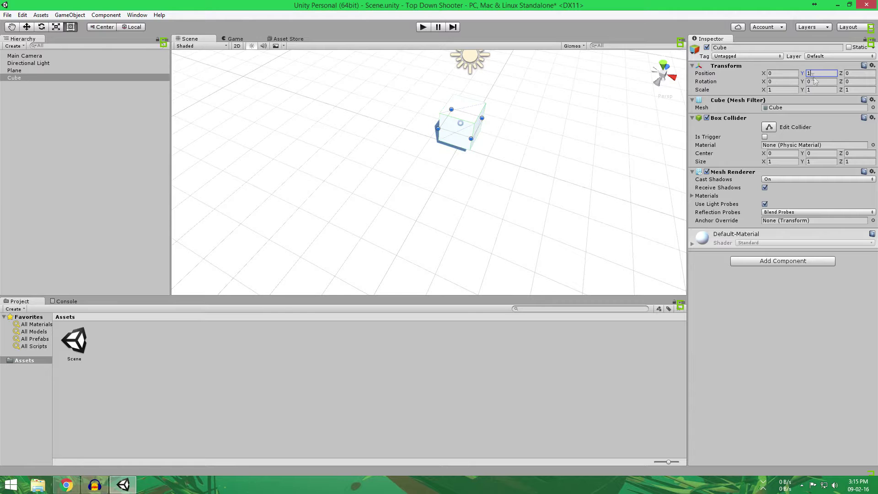
key("BackSpace")
type("0.5")
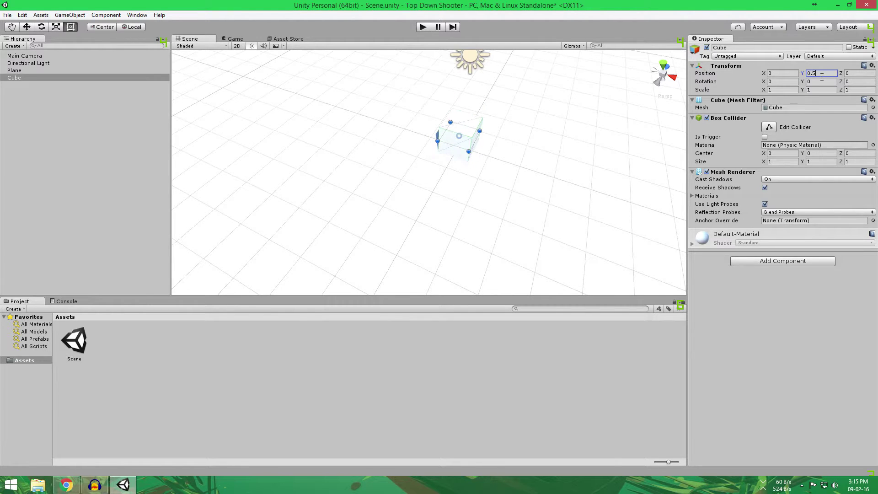
mouse_move(515, 98)
left_mouse_down("alt")
mouse_move(354, 24)
mouse_move(322, 34)
mouse_move(490, 174)
mouse_move(457, 178)
left_mouse_up("alt")
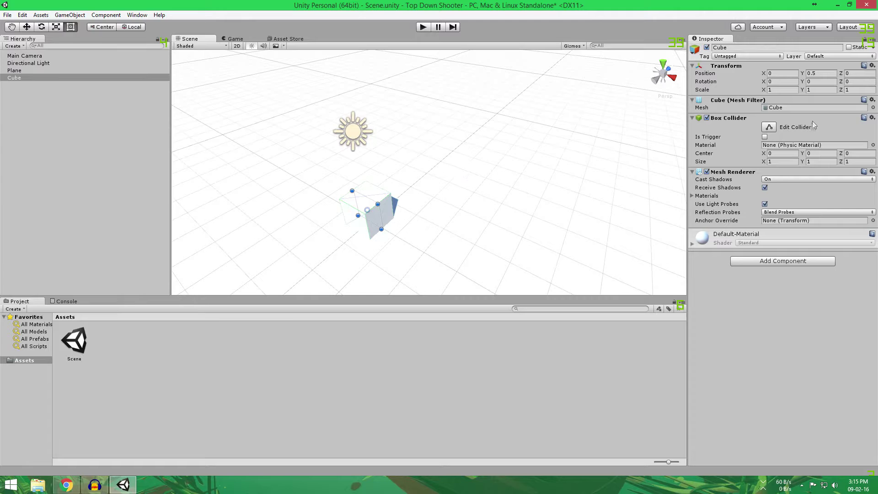
left_click(764, 48)
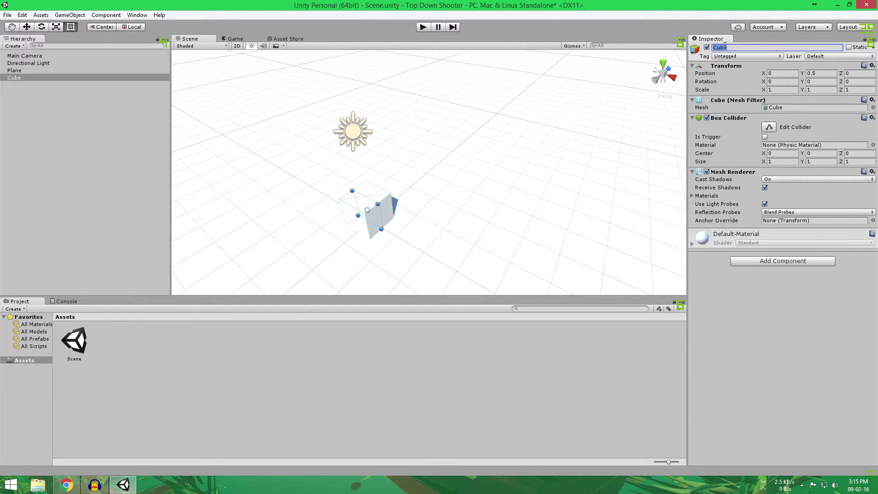
Name the cube 'Player' and save the scene with Ctrl+S.
type("Player")
key("Return")
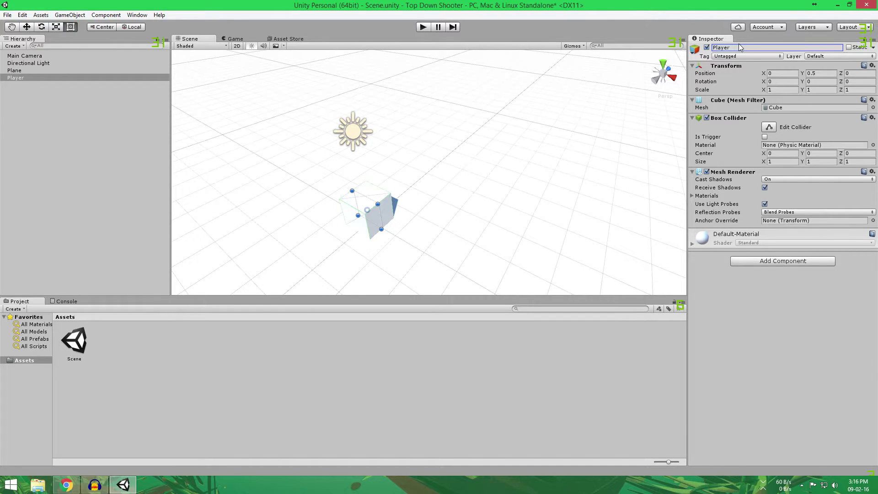
mouse_move(419, 153)
middle_mouse_down()
mouse_move(480, 143)
mouse_move(486, 182)
middle_mouse_up()
key("ctrl+s")
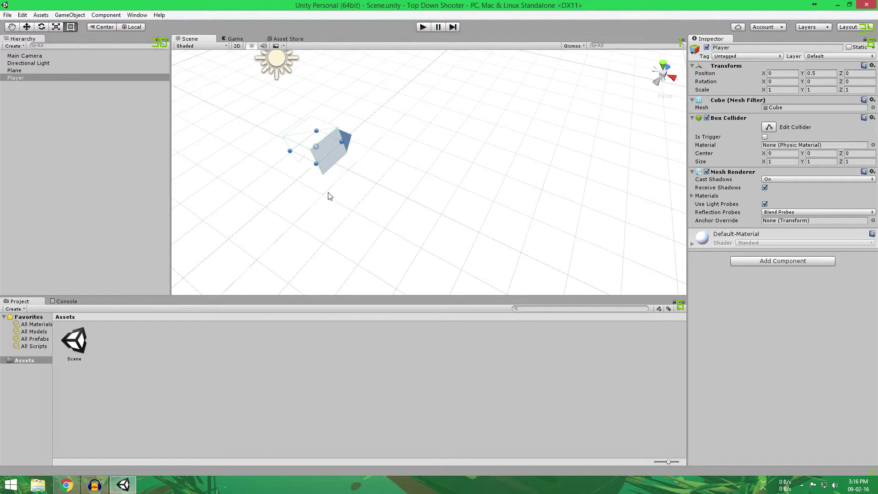
middle_click_drag(329, 195, 410, 245)
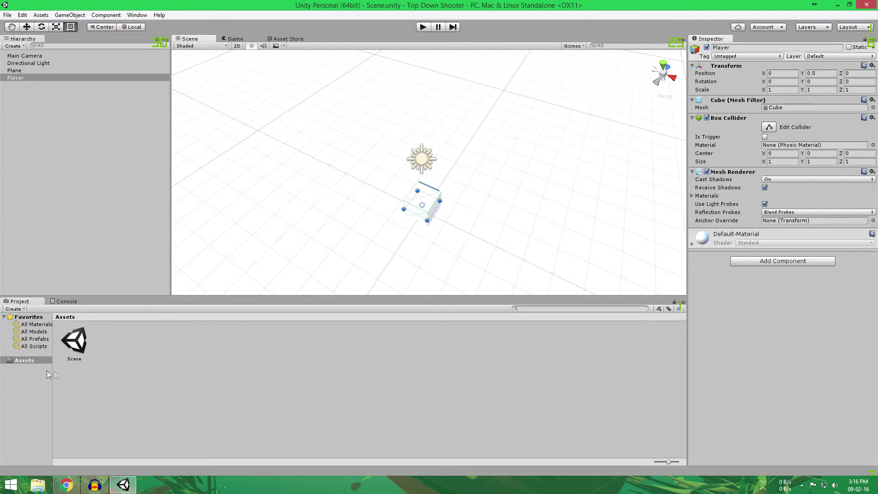
right_click(137, 351)
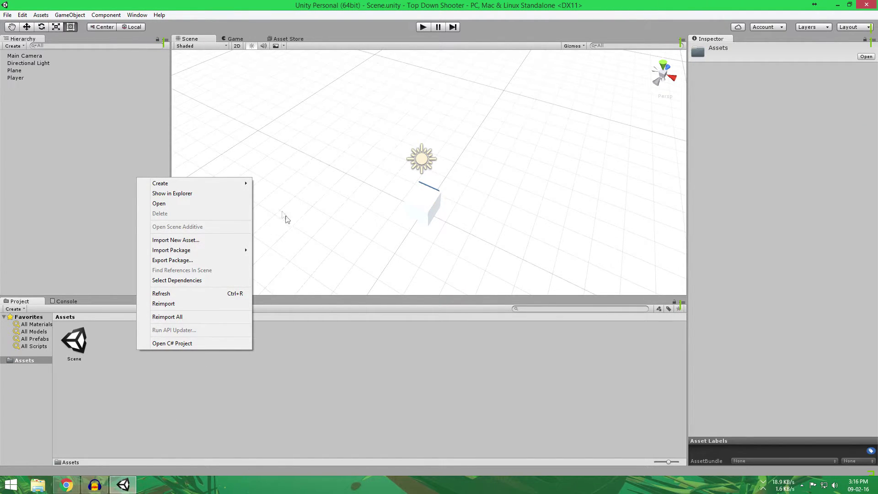
Add a folder named 'Materials' to Assets and step inside it.
mouse_move(222, 183)
left_click(310, 184)
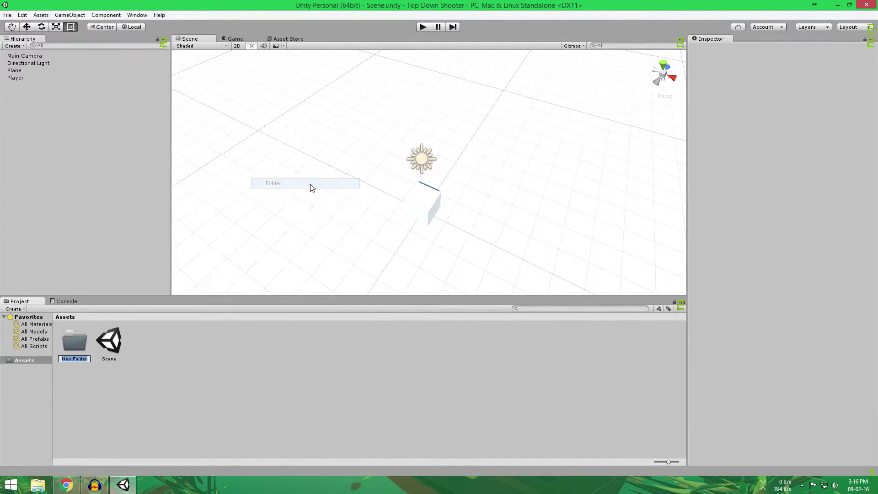
type("Materials")
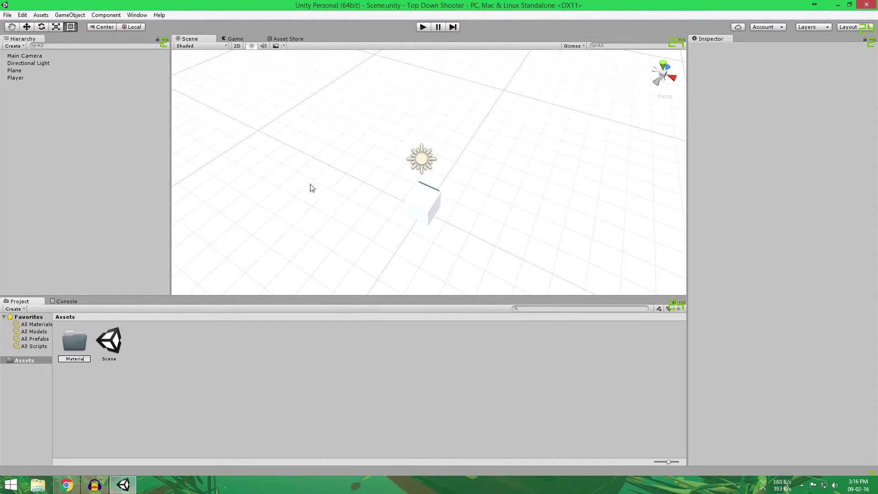
key("Return")
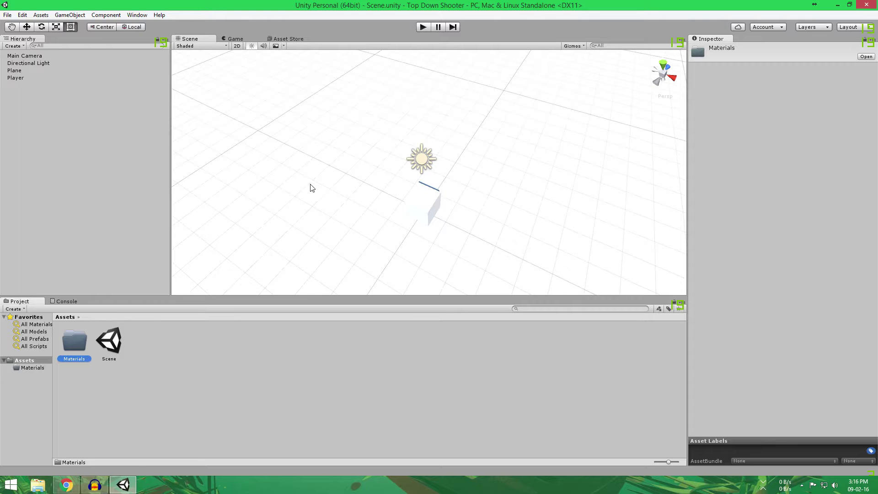
key("Return")
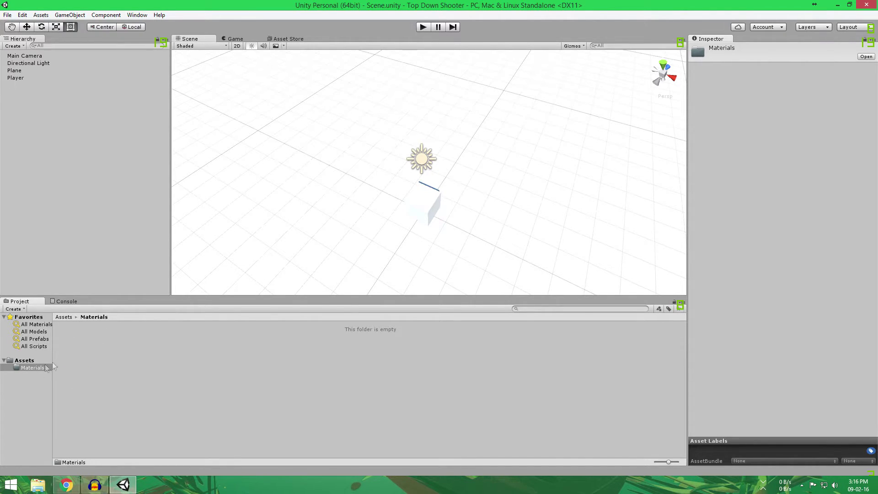
right_click(95, 366)
Create a Standard-shader material named 'PlayerMat' inside the Materials folder.
mouse_move(152, 199)
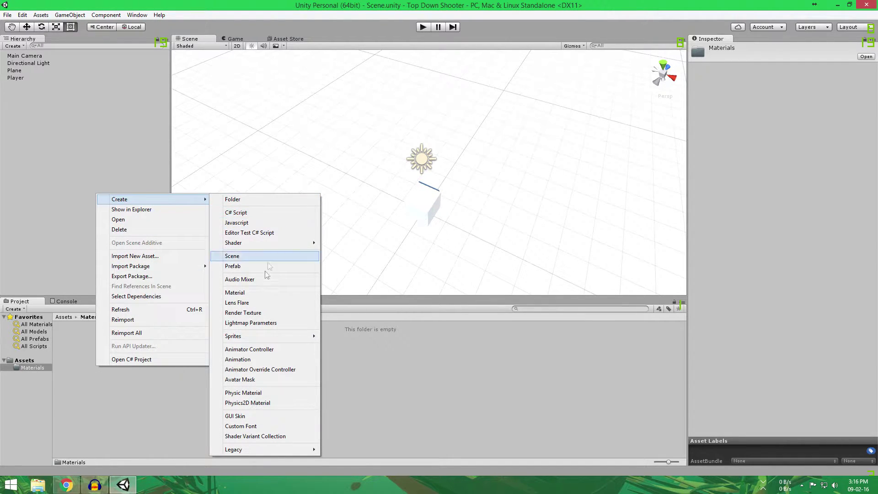
left_click(259, 293)
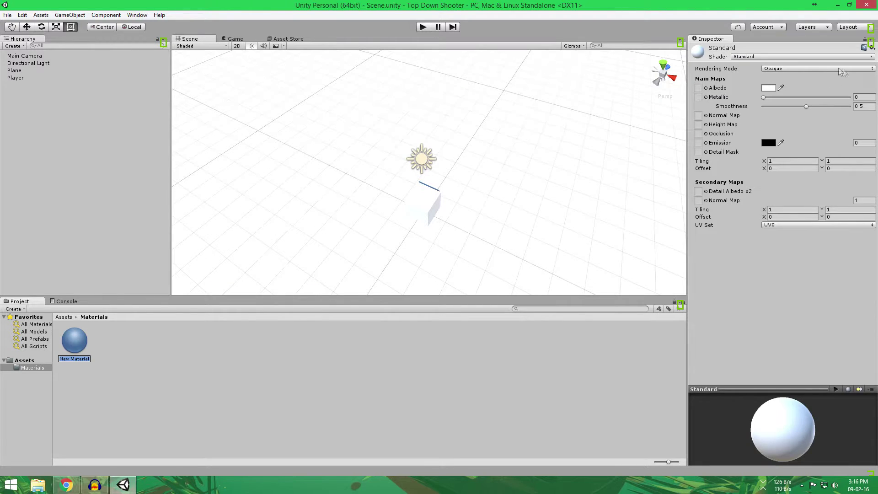
type("PlayerMat")
key("Return")
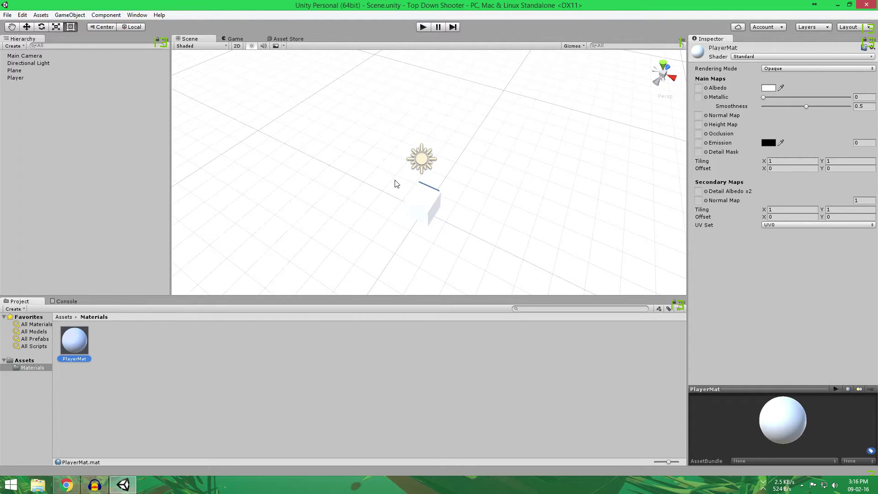
right_click_drag(482, 198, 448, 204)
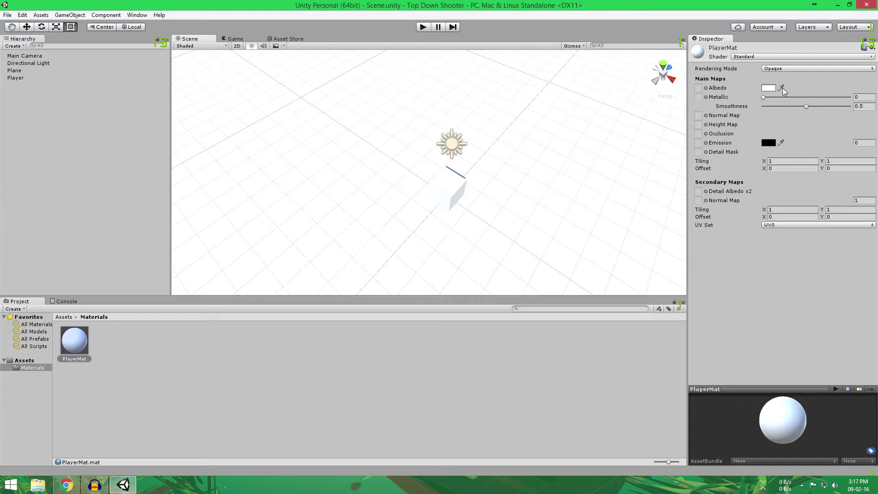
Set PlayerMat's albedo to bright green (1CA12DFF) and drop it onto the Player cube.
left_click(770, 88)
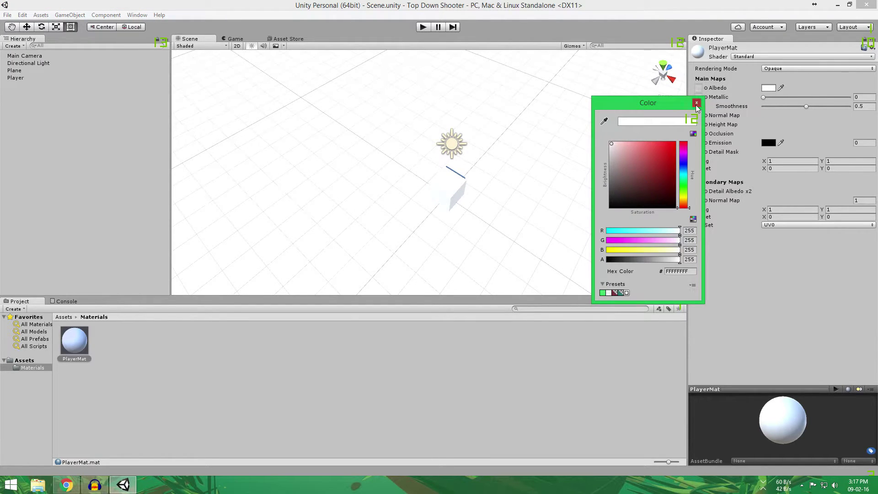
left_click(696, 103)
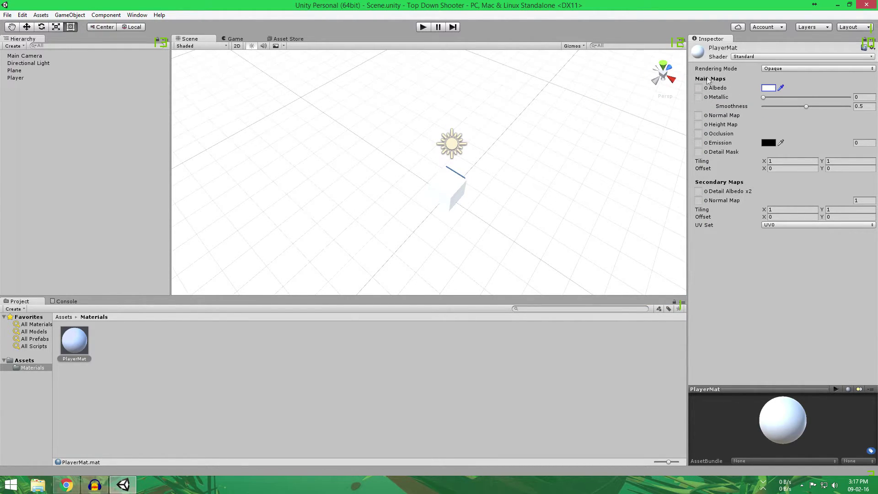
left_click(75, 343)
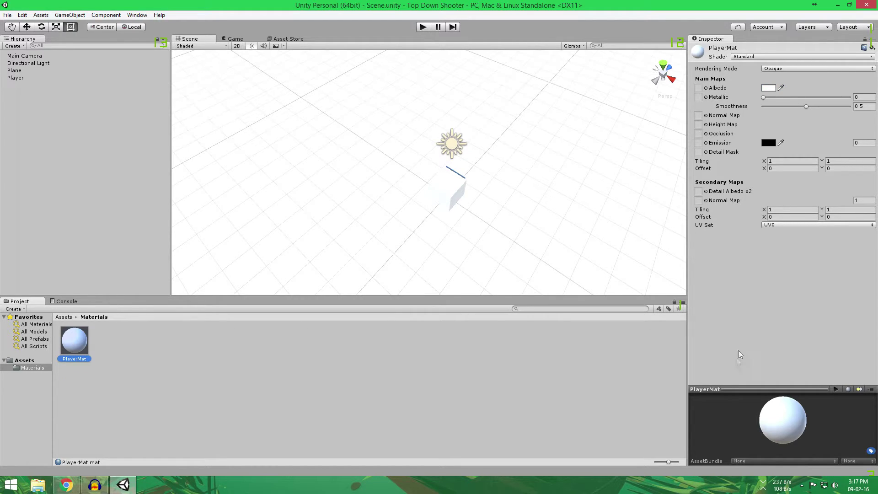
left_click(769, 92)
left_click_drag(651, 174, 665, 155)
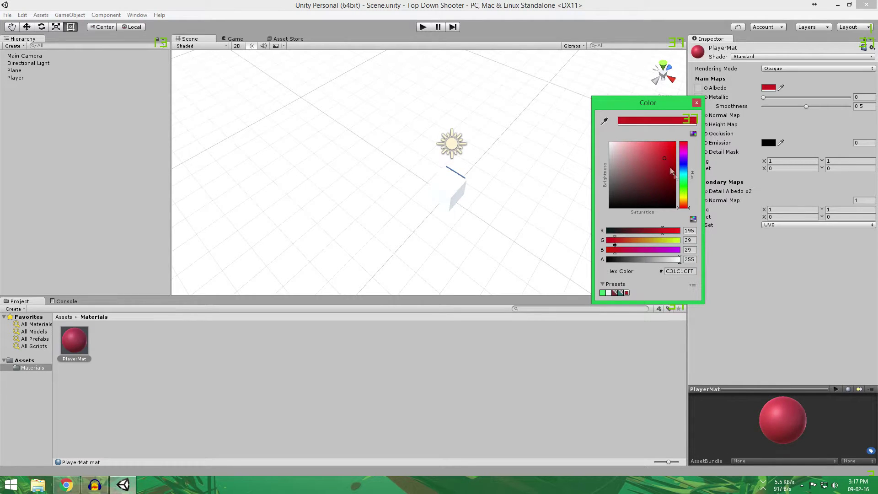
left_click(682, 184)
left_click_drag(653, 168, 662, 166)
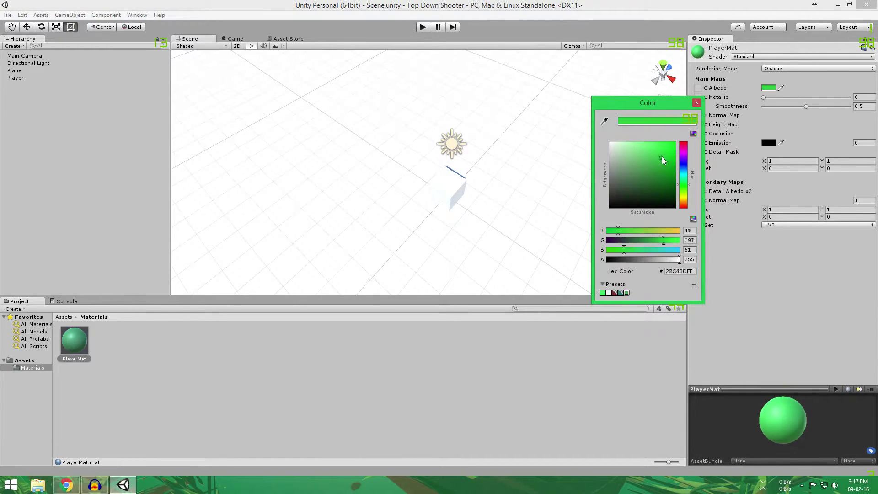
left_click(697, 102)
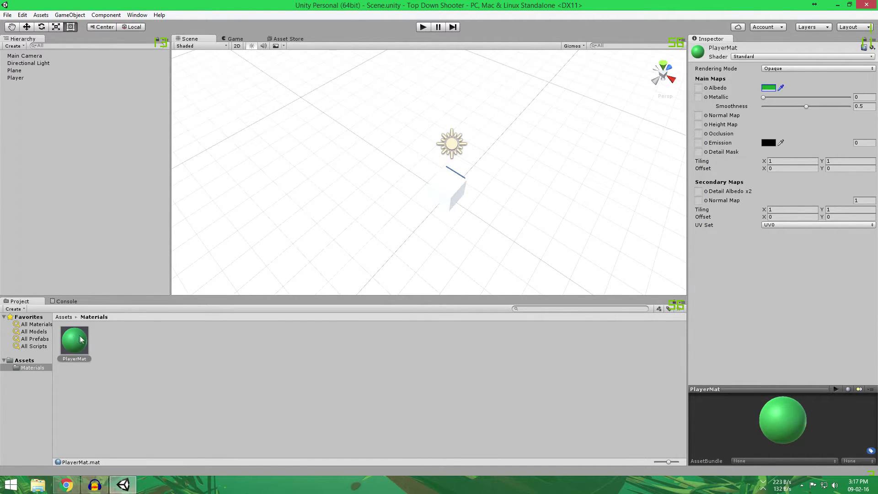
left_click_drag(76, 346, 461, 189)
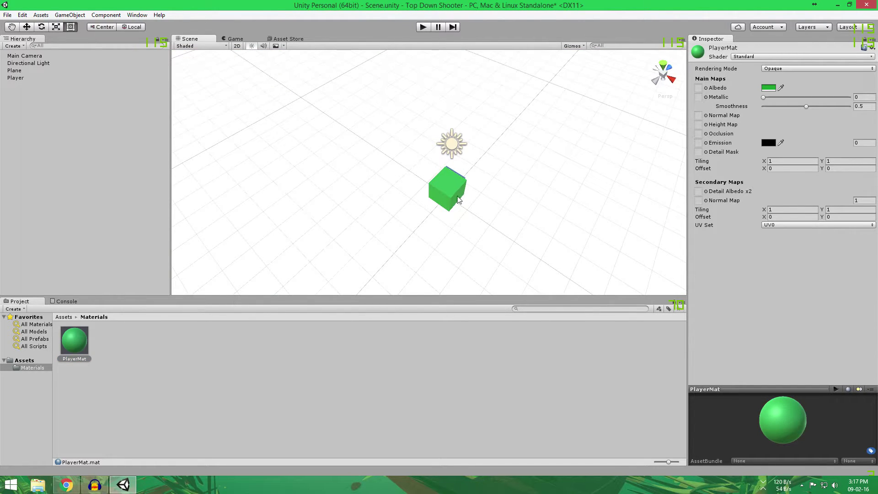
Save the scene with the green Player cube, reframing the view to show more floor.
middle_click_drag(456, 195, 359, 223)
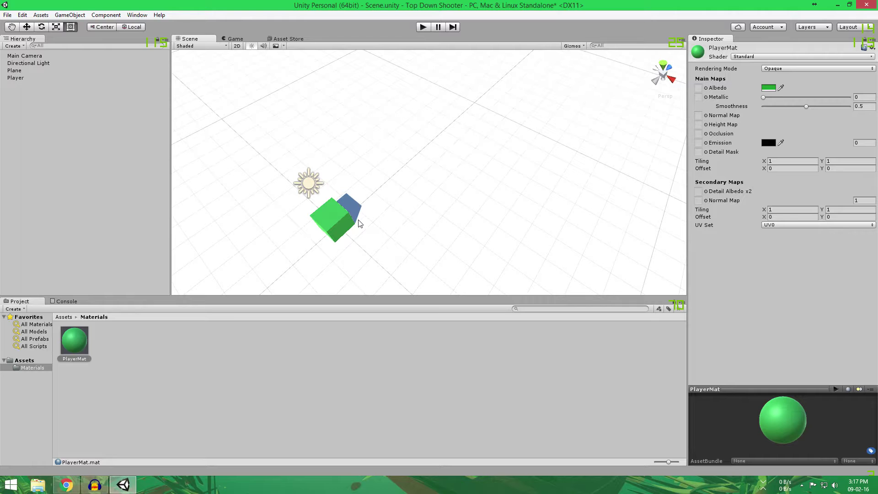
key("ctrl+s")
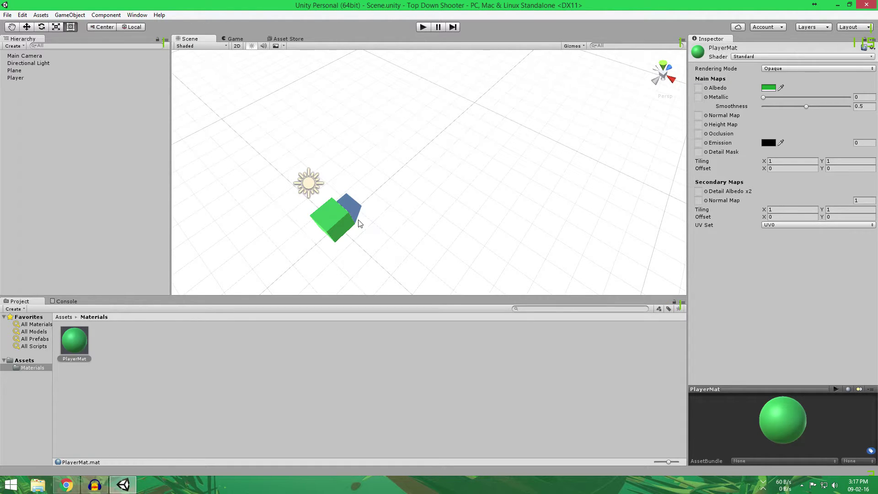
middle_click_drag(359, 222, 447, 206)
scroll(484, 198, "down", 2)
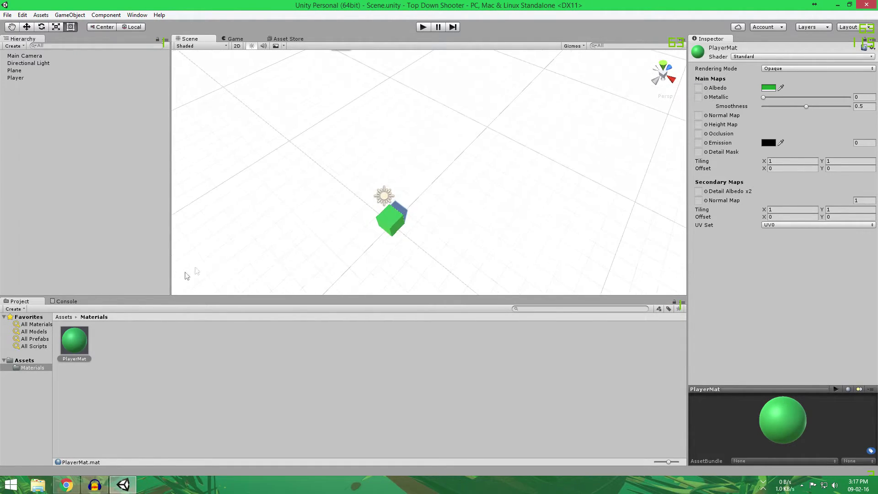
Create a second material named 'FloorMat' beside PlayerMat in Materials.
right_click(180, 371)
mouse_move(263, 205)
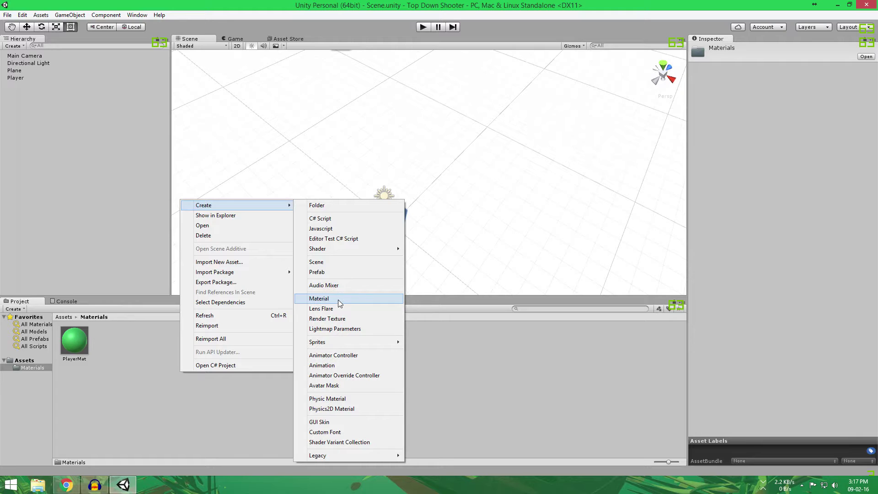
left_click(338, 300)
type("FloorMat")
key("Return")
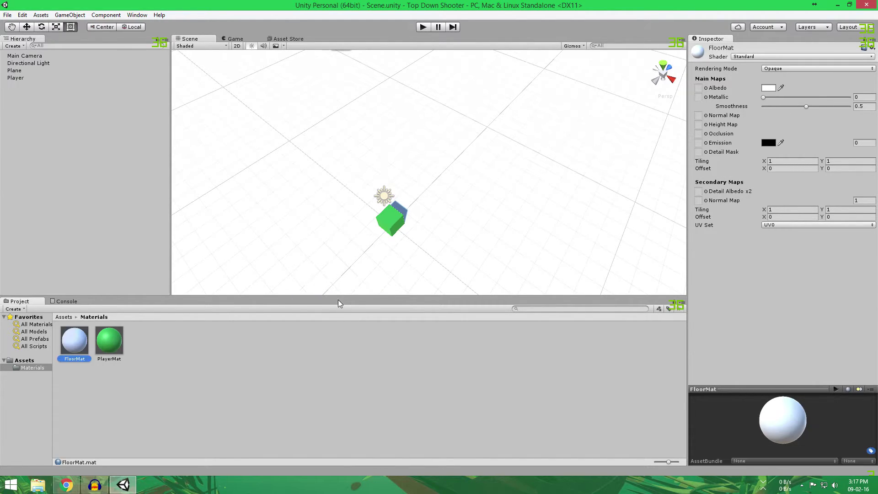
left_click(769, 88)
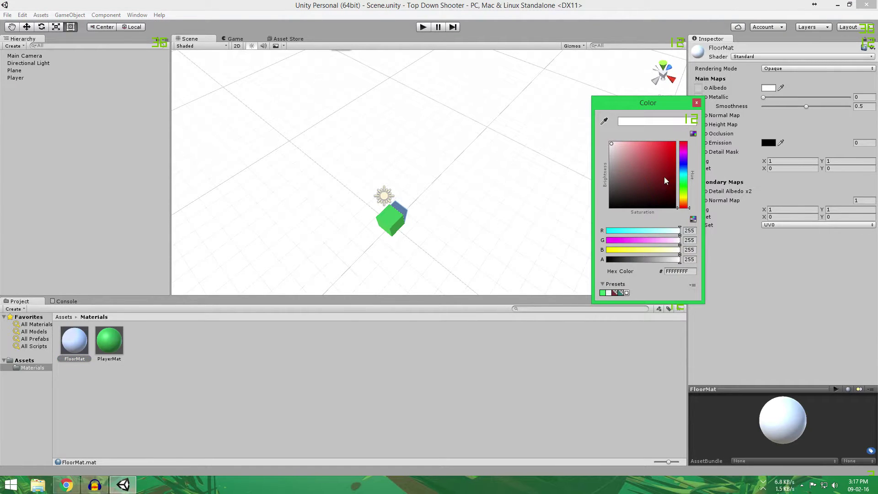
Give FloorMat a dark grey albedo and apply it to the floor plane.
left_click(685, 202)
left_click_drag(684, 203, 685, 209)
left_click_drag(612, 201, 606, 192)
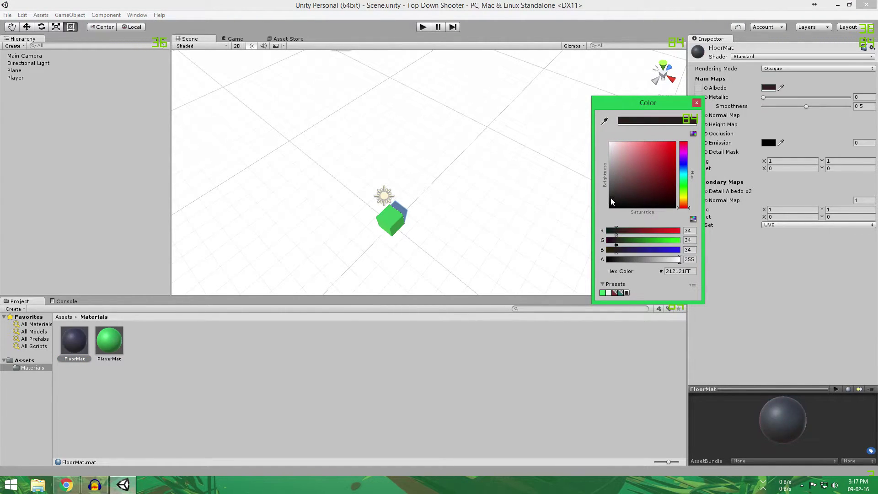
left_click(696, 103)
mouse_move(269, 230)
left_mouse_down("alt")
mouse_move(456, 192)
mouse_move(514, 250)
left_mouse_up("alt")
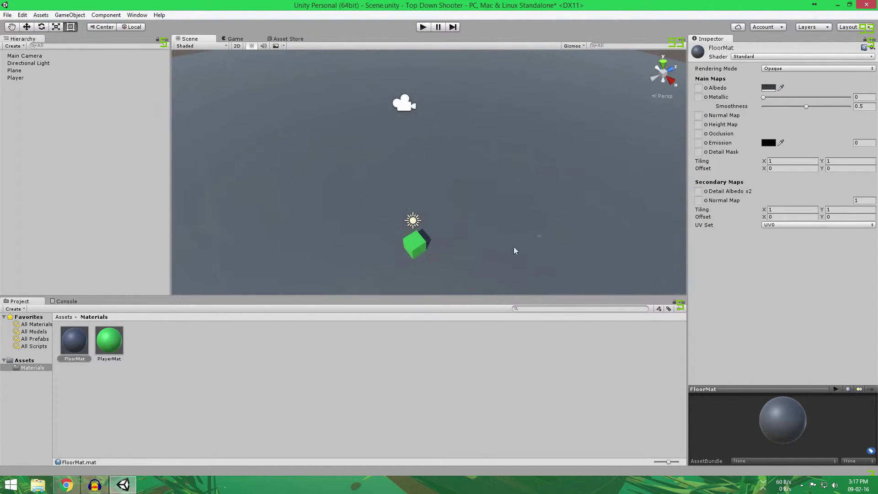
Try several other floor colours, settling FloorMat on near-black 060606FF.
left_click(767, 88)
mouse_move(667, 159)
left_mouse_down()
mouse_move(633, 136)
mouse_move(655, 204)
left_mouse_up()
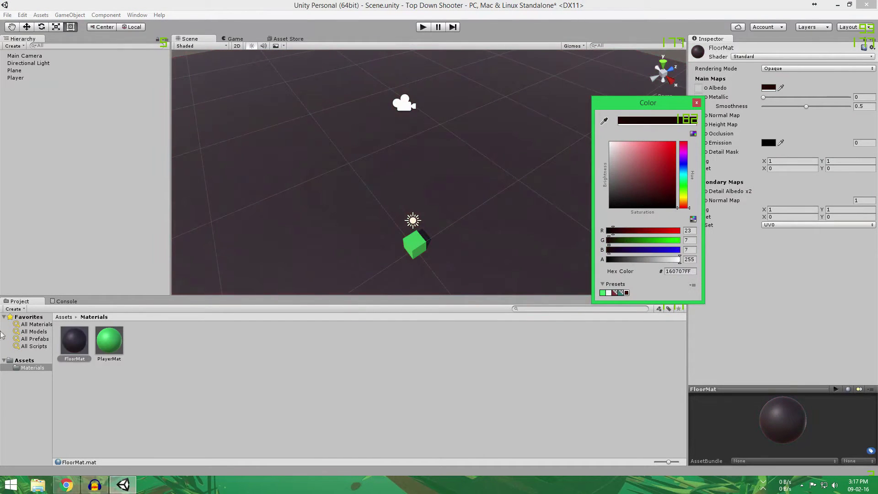
mouse_move(687, 176)
left_mouse_down()
mouse_move(687, 155)
mouse_move(687, 202)
left_mouse_up()
left_click_drag(618, 197, 647, 198)
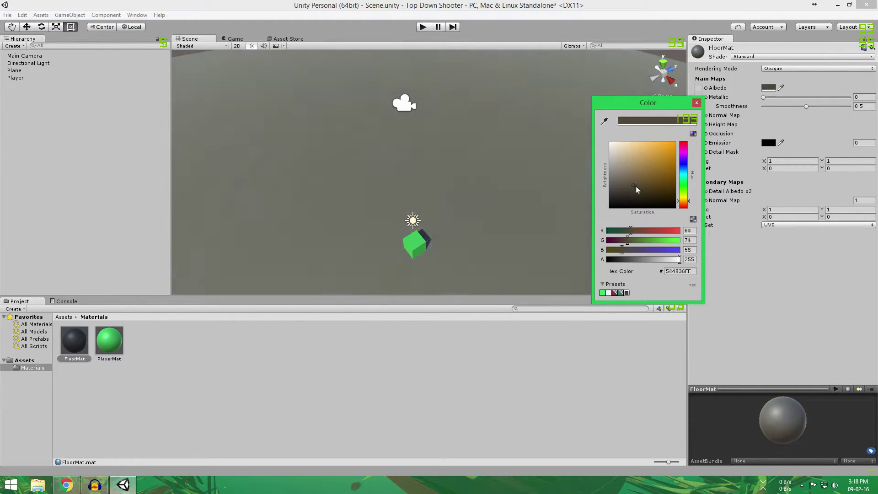
mouse_move(648, 198)
left_mouse_down()
mouse_move(598, 177)
mouse_move(592, 200)
left_mouse_up()
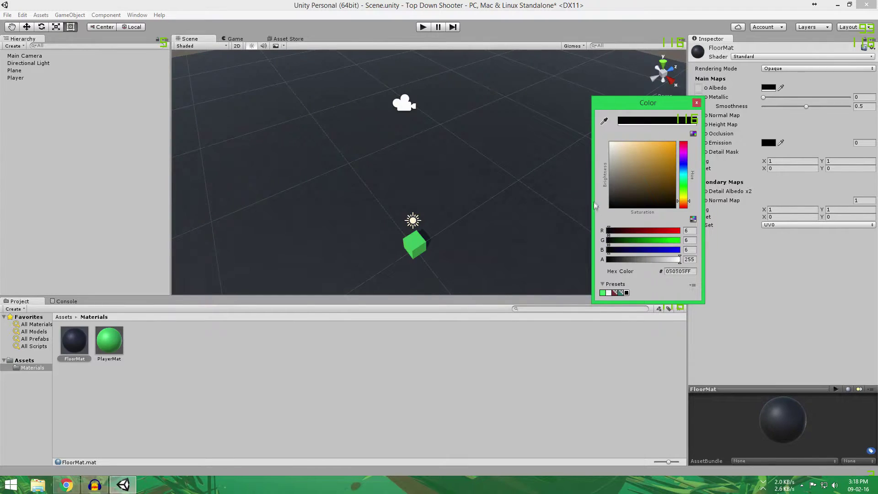
left_click(696, 103)
left_click_drag(539, 137, 478, 137, "alt")
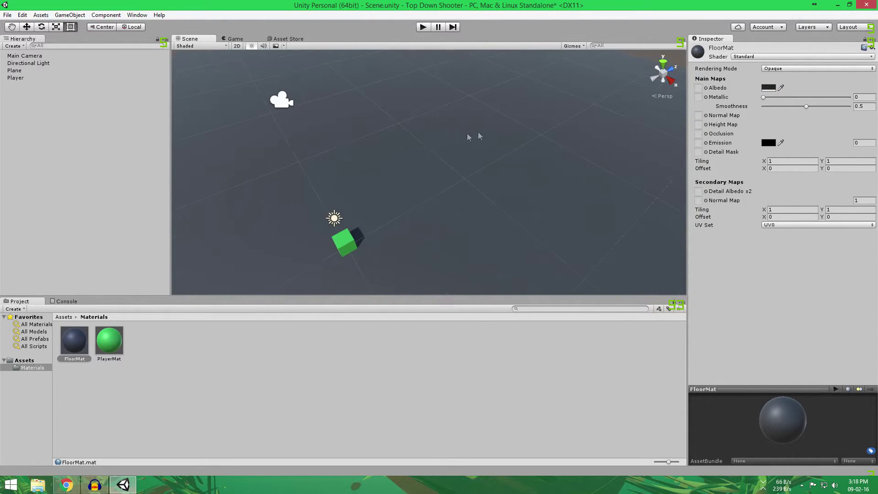
Set FloorMat's Metallic to 1 and Smoothness to 0.
mouse_move(763, 98)
left_mouse_down()
mouse_move(856, 102)
mouse_move(763, 98)
mouse_move(862, 112)
left_mouse_up()
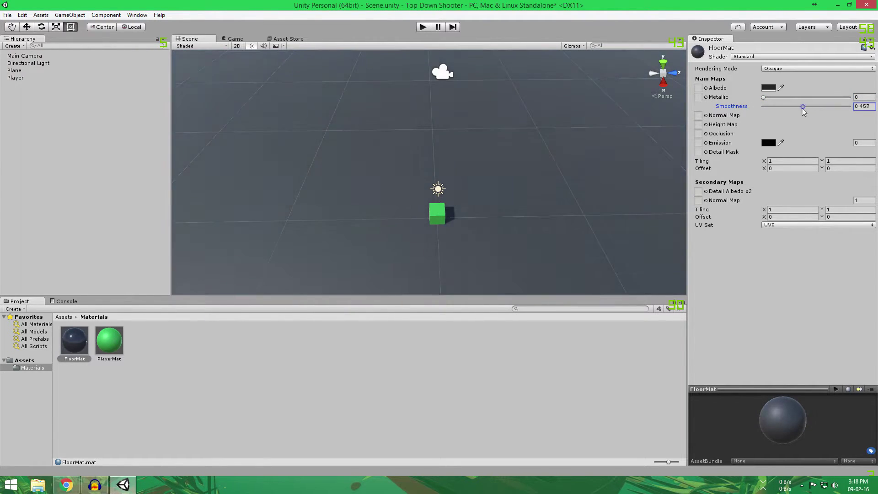
left_click_drag(783, 409, 776, 404)
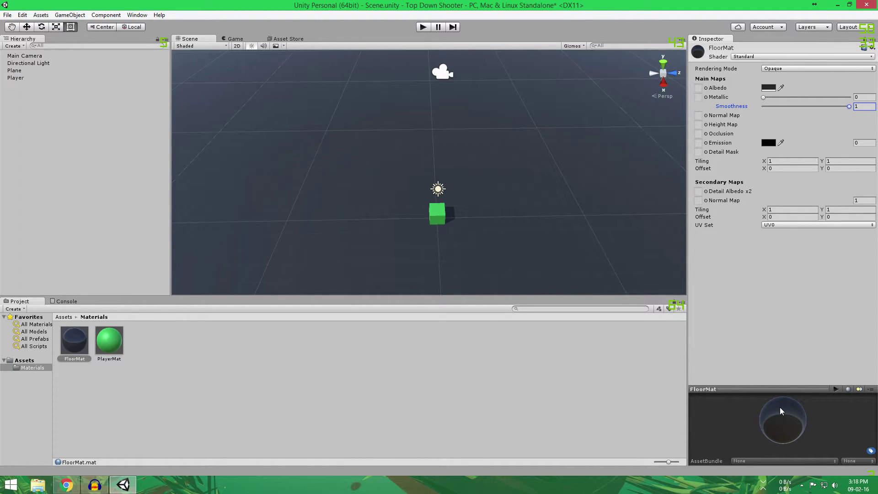
left_click_drag(779, 409, 773, 421)
left_click_drag(851, 106, 745, 111)
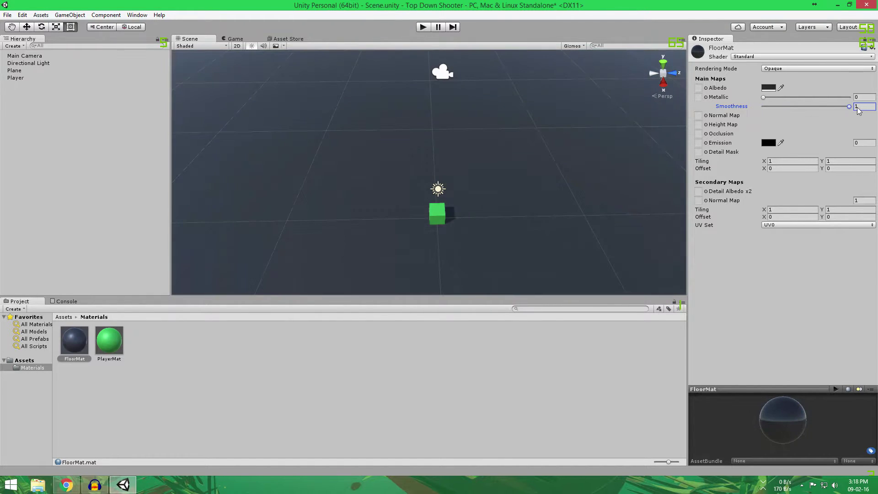
left_click(864, 97)
type("1")
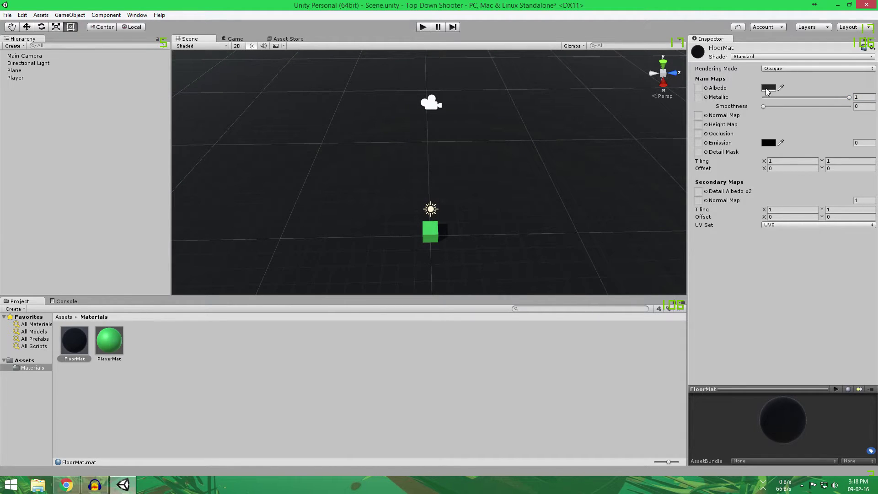
Change FloorMat's albedo to mid grey 5D5D5D, turning the ground plane grey.
left_click(768, 88)
left_click(645, 171)
left_click_drag(640, 178, 592, 185)
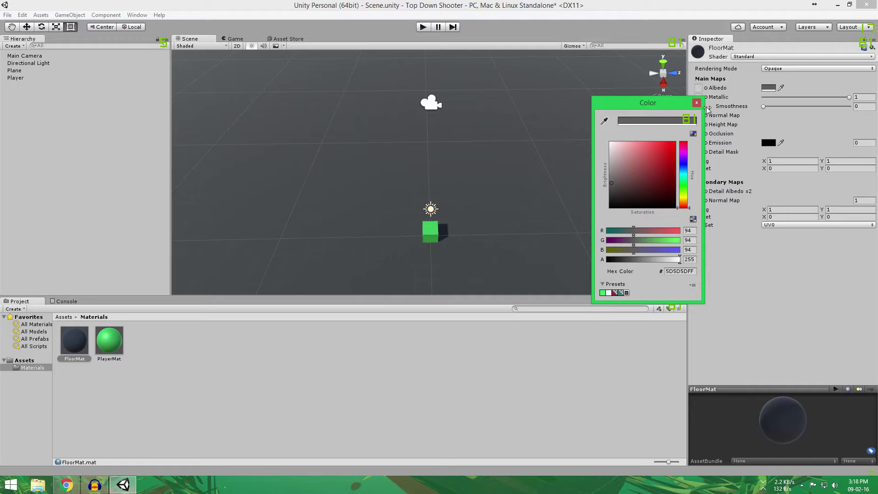
left_click(568, 143)
mouse_move(568, 143)
right_mouse_down()
mouse_move(472, 219)
mouse_move(437, 215)
right_mouse_up()
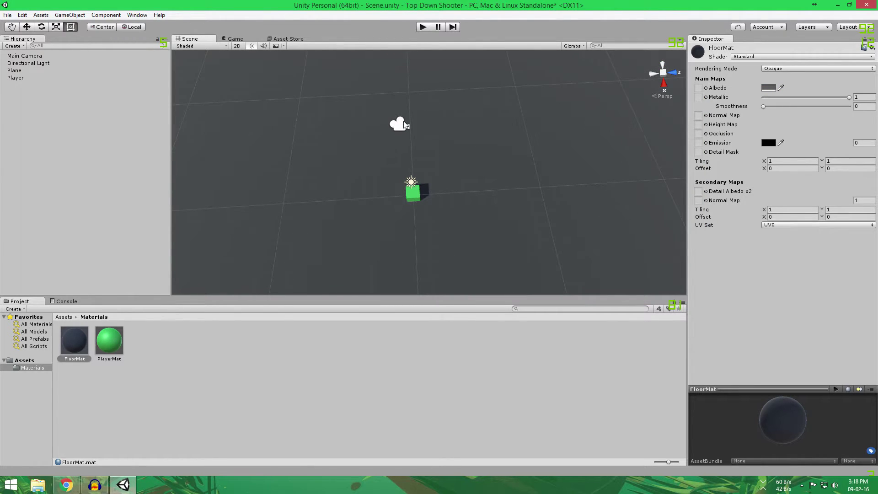
left_click(404, 123)
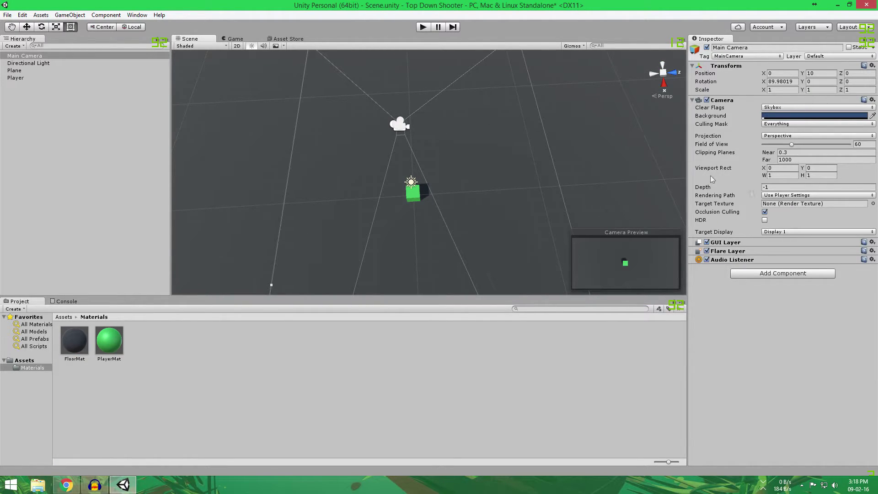
left_click(243, 39)
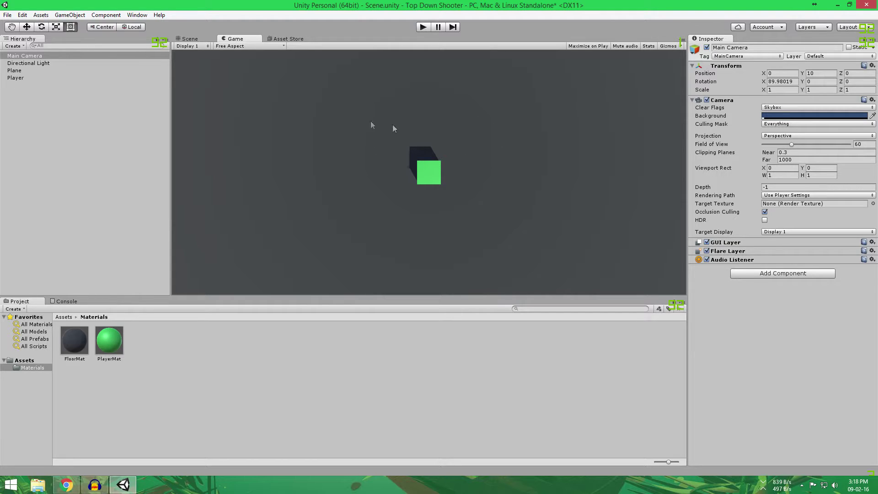
left_click(188, 39)
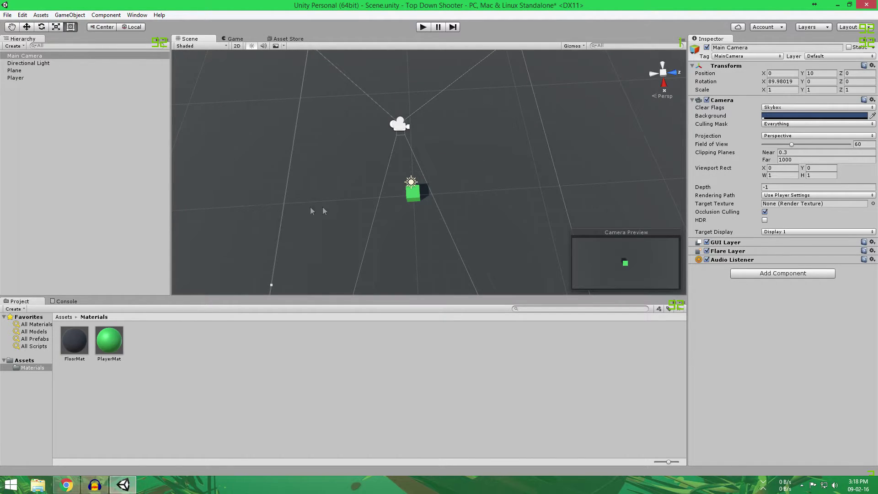
left_click_drag(344, 225, 312, 253, "alt")
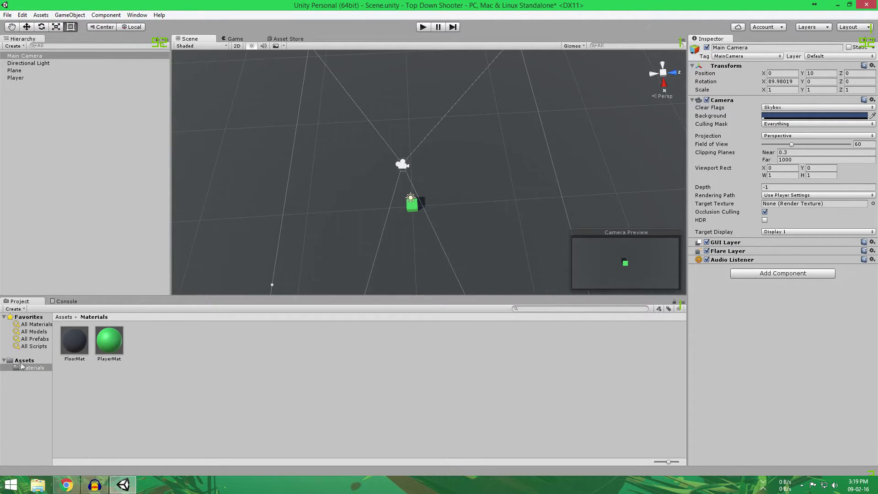
Create a 'Scripts' folder in Assets and open it.
left_click(24, 362)
right_click(186, 390)
mouse_move(228, 221)
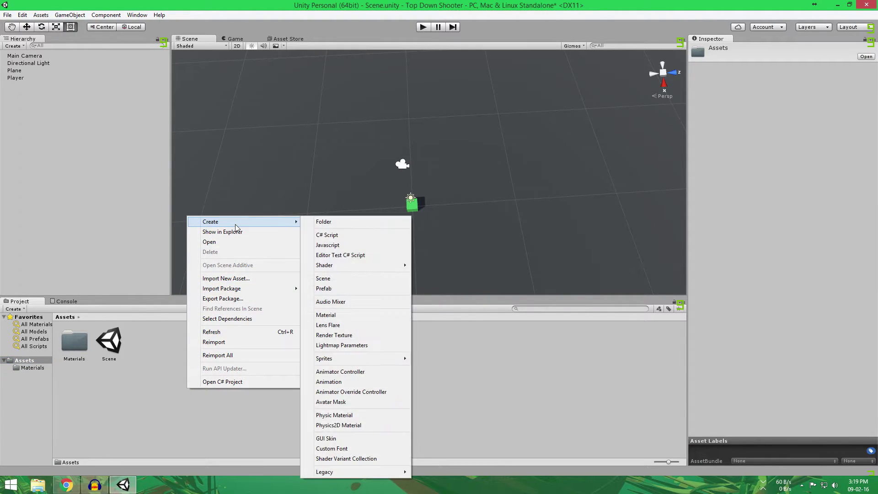
left_click(321, 223)
type("Scr")
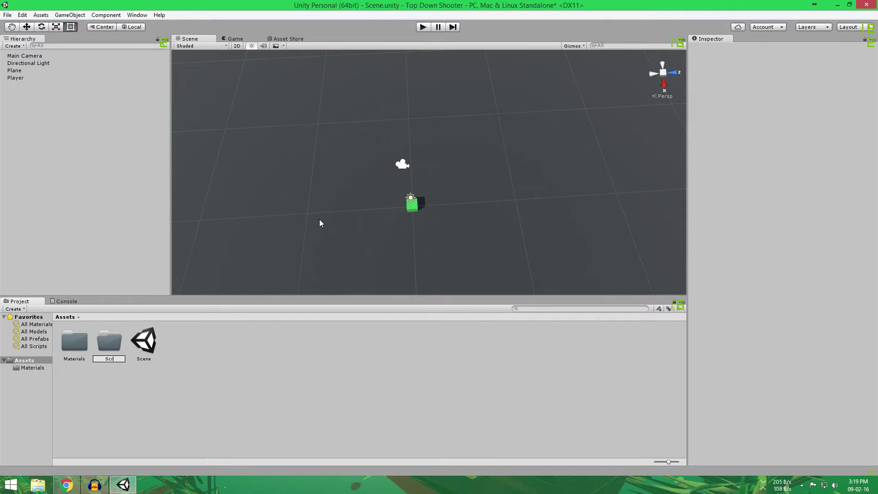
key("Return")
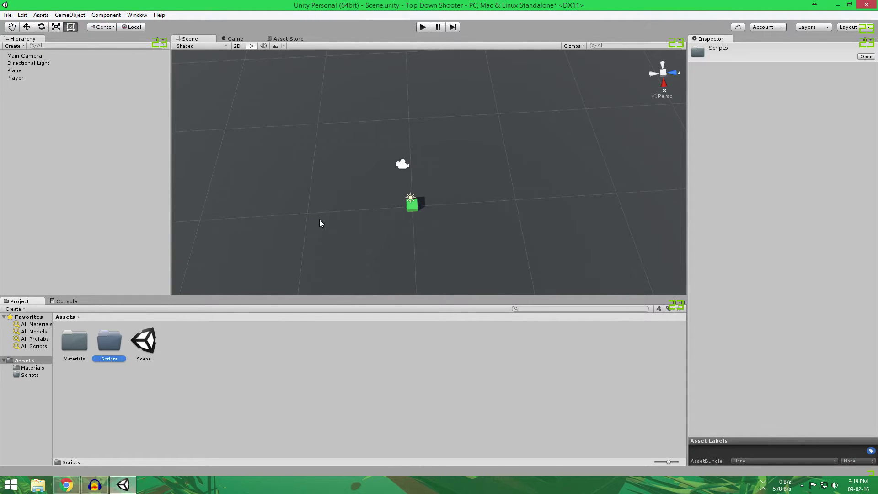
key("Return")
Create a C# script named 'Player' inside the Scripts folder.
right_click(164, 365)
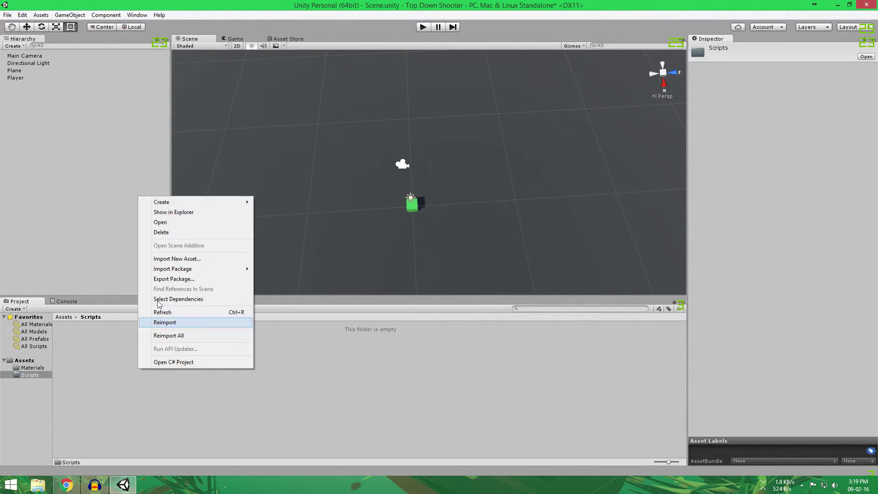
mouse_move(189, 201)
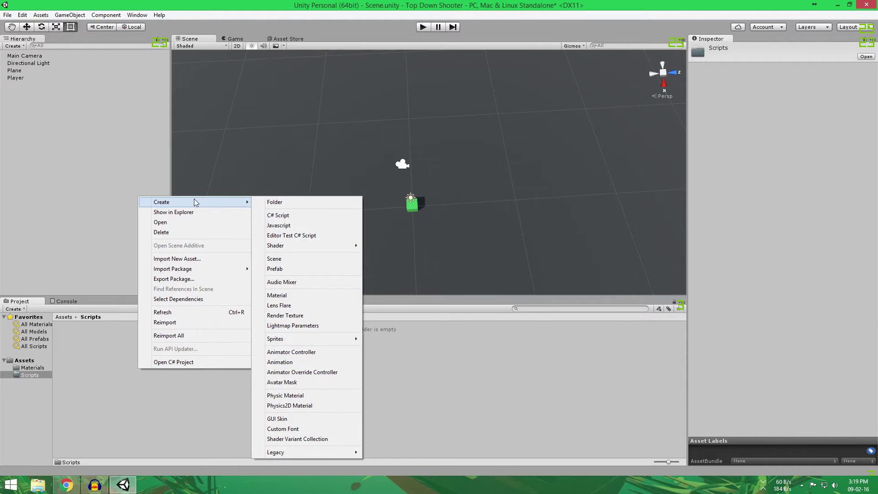
left_click(293, 216)
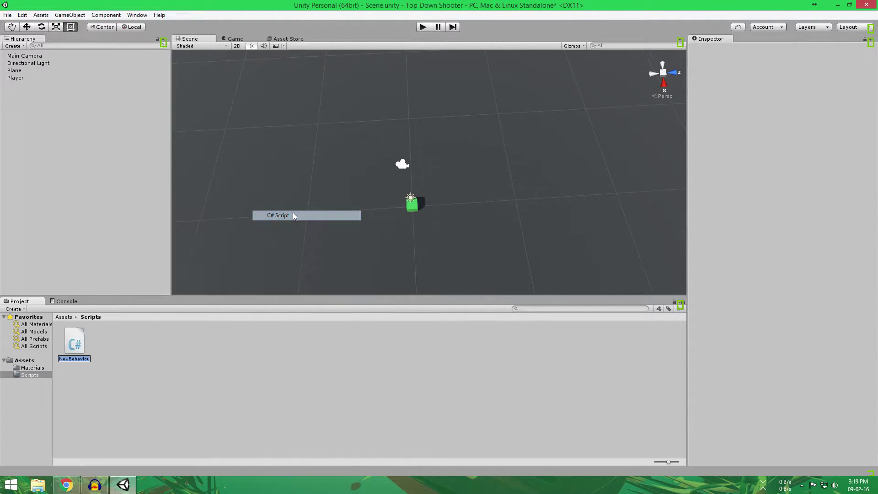
type("Player")
key("Return")
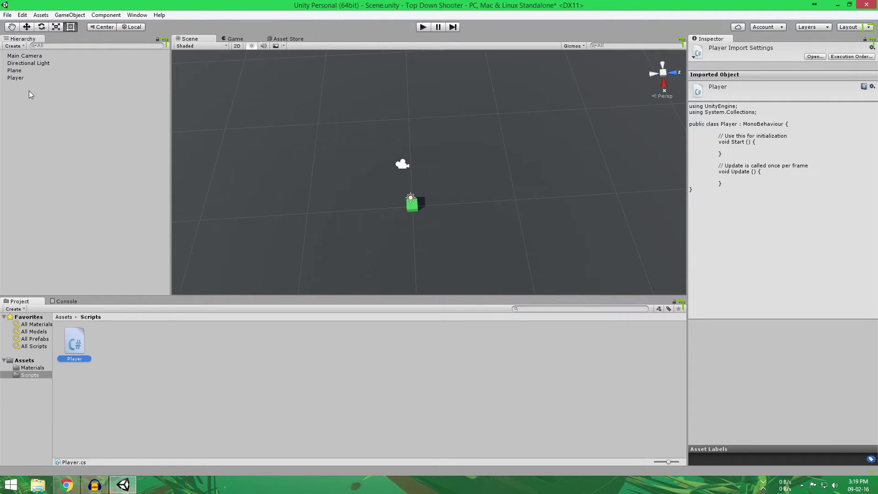
Set Visual Studio 2015 as the External Script Editor, then open Player.cs in it.
left_click(2, 16)
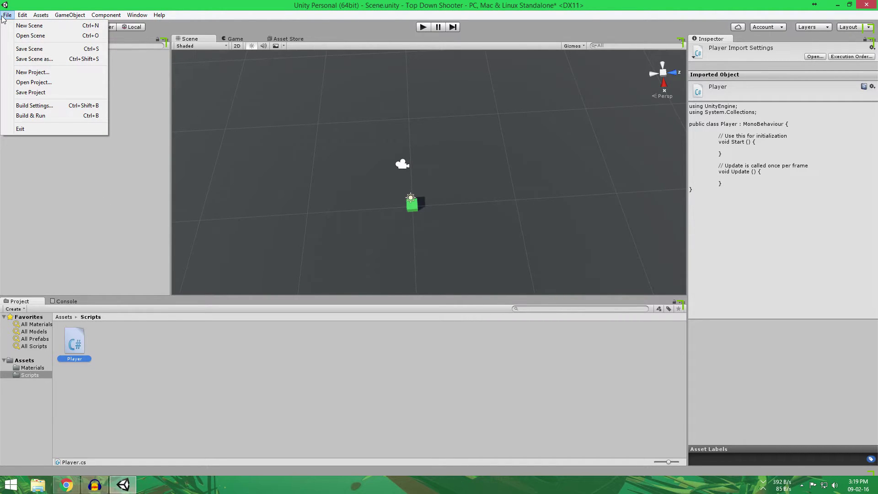
mouse_move(20, 18)
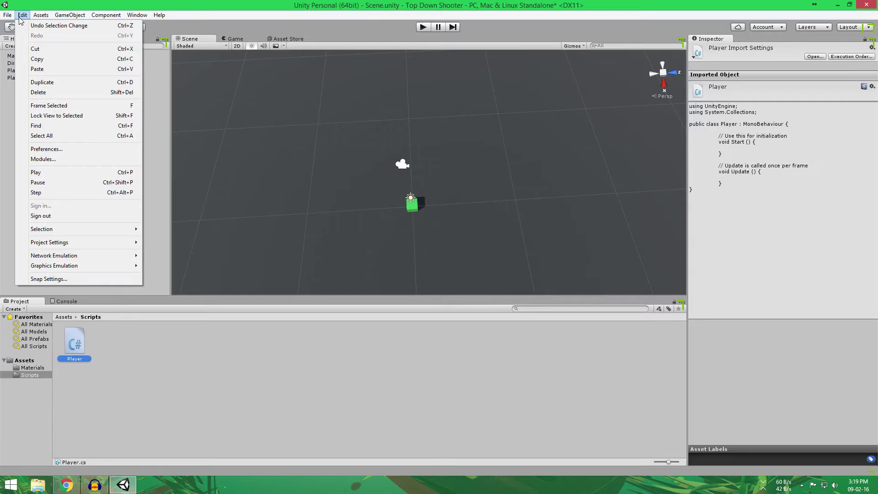
left_click(80, 151)
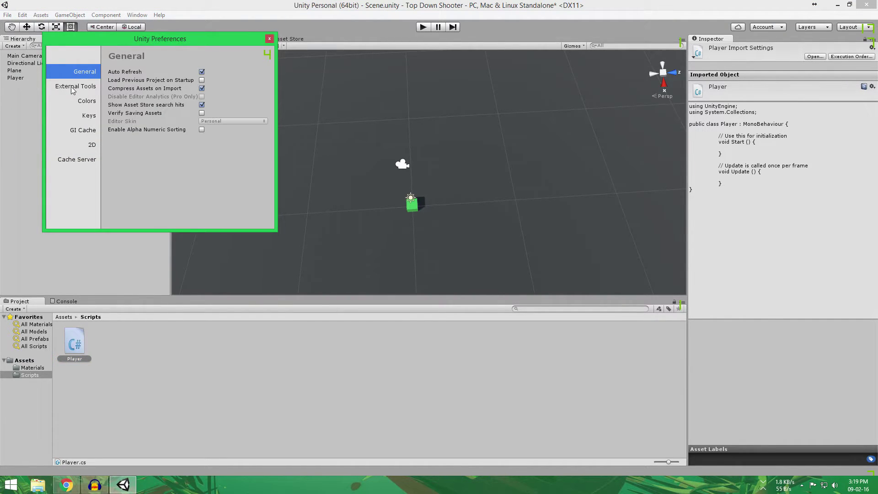
left_click(70, 87)
left_click(244, 72)
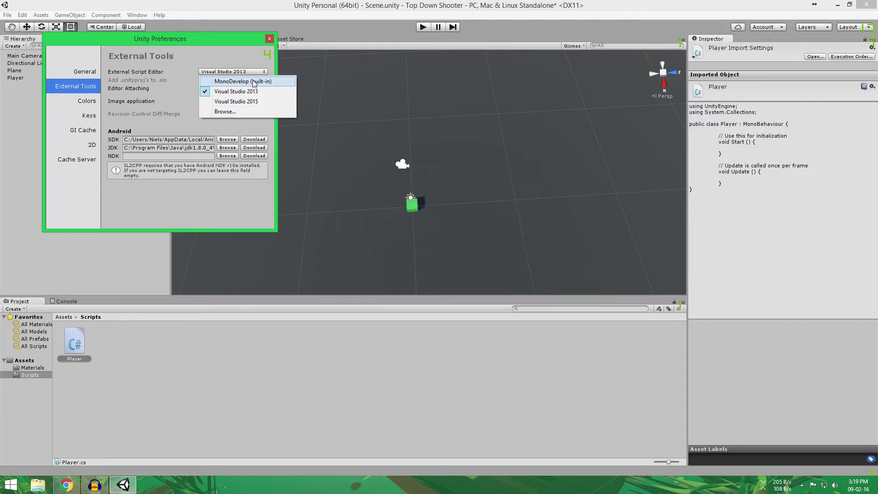
left_click(267, 101)
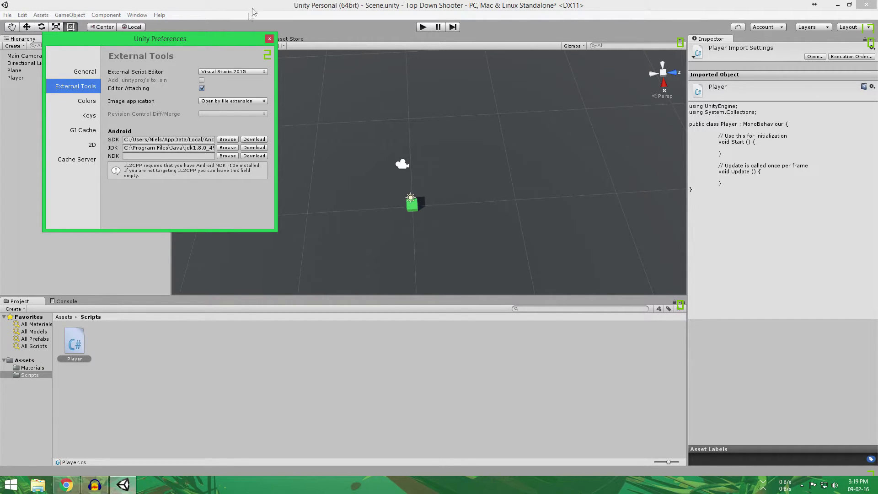
left_click(269, 38)
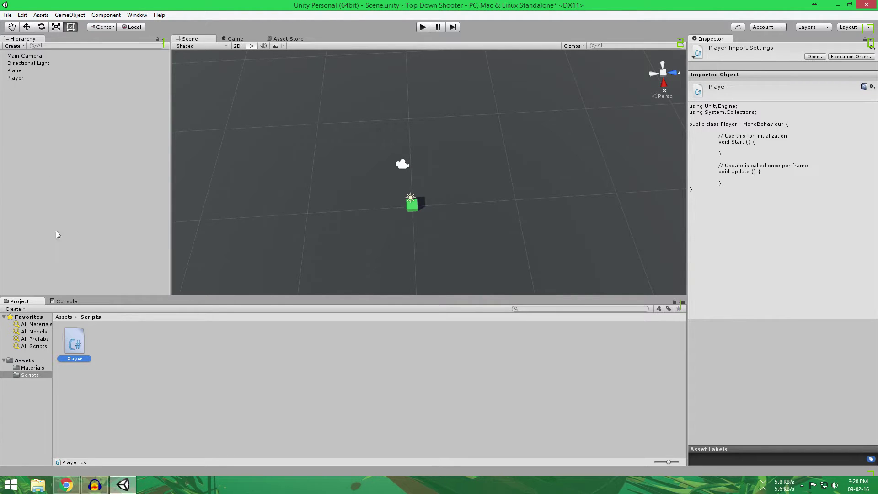
double_click(81, 337)
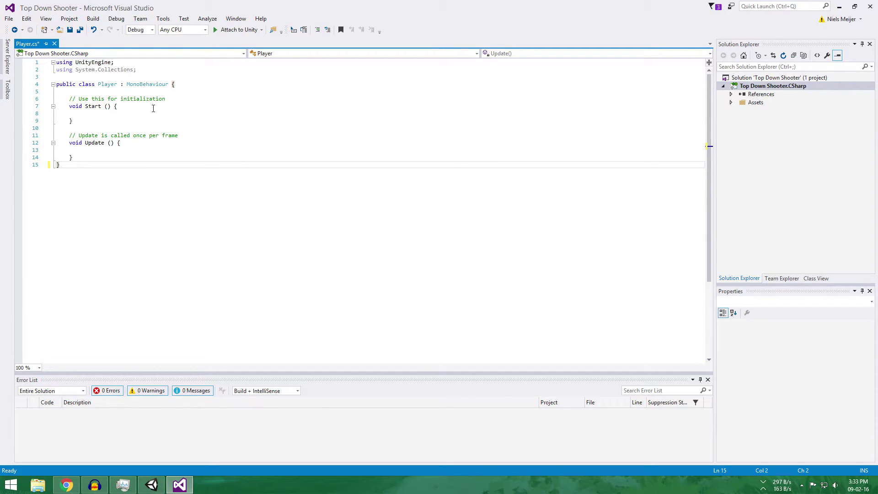
Review Visual Studio's Options, keeping the Light colour theme, and confirm with OK.
left_click(163, 18)
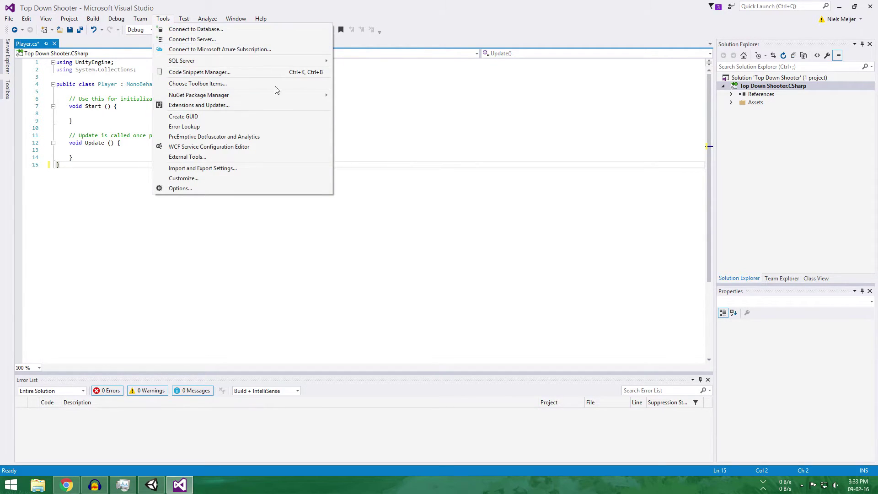
left_click(184, 189)
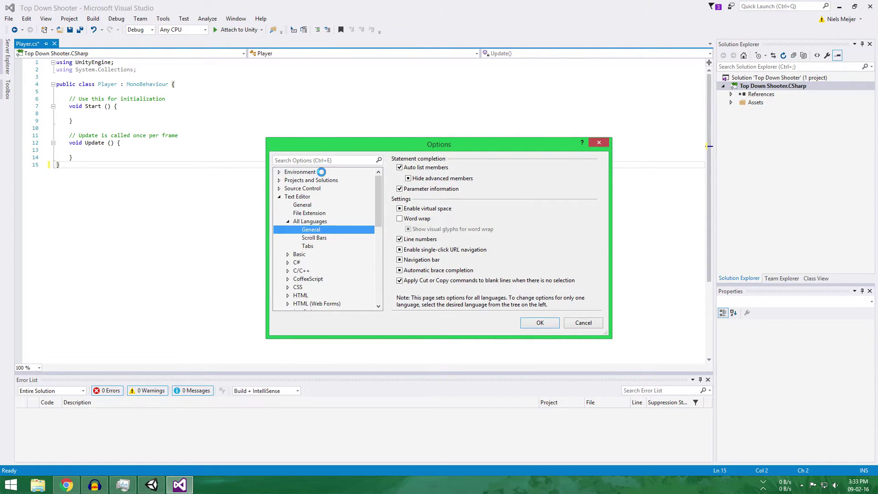
left_click(321, 171)
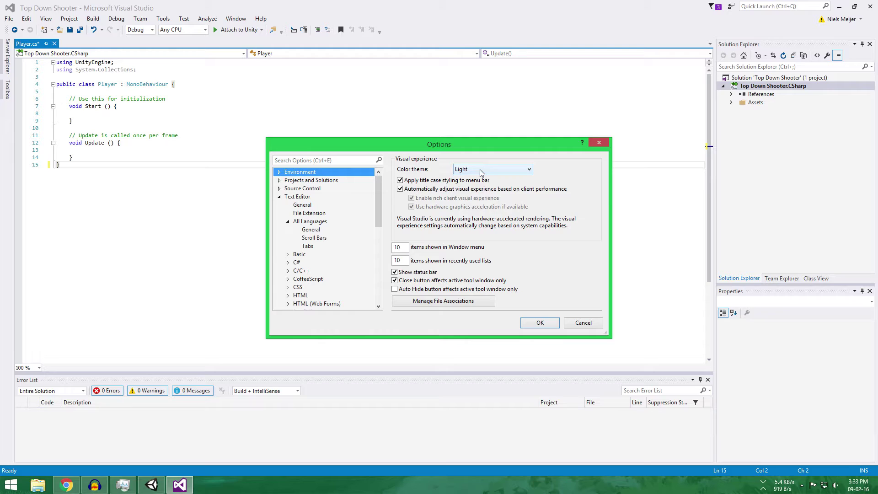
left_click(479, 169)
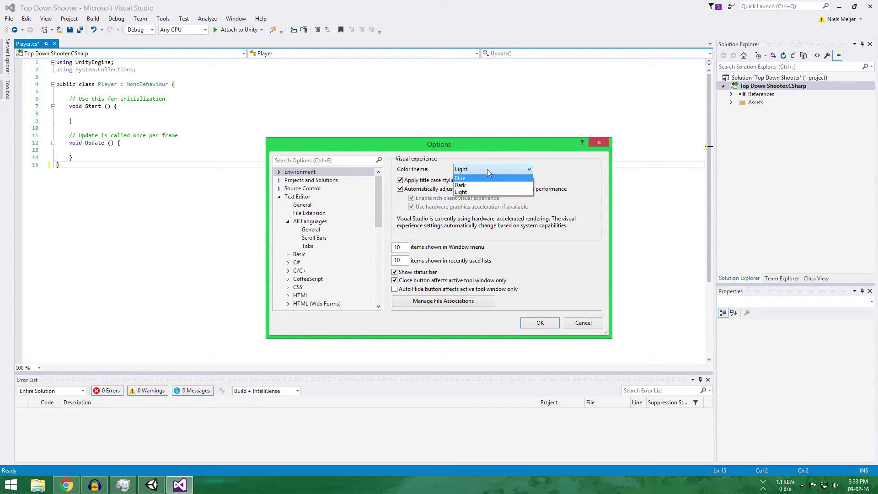
left_click(487, 169)
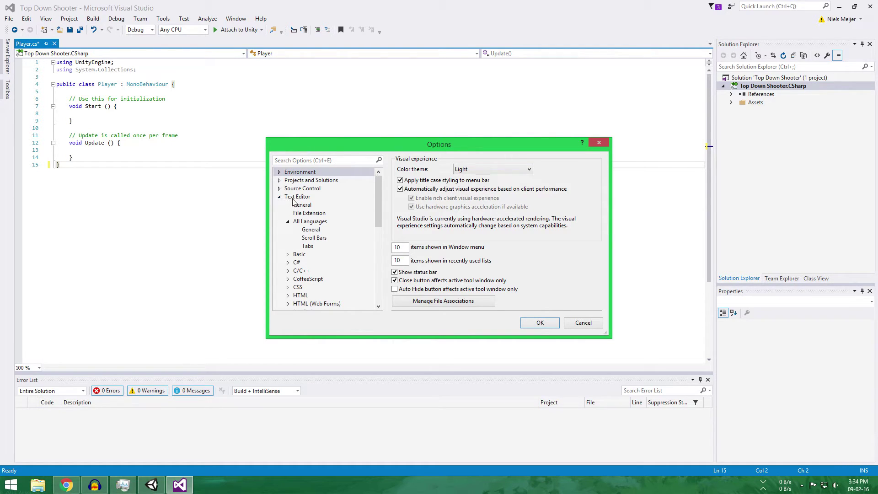
left_click(322, 222)
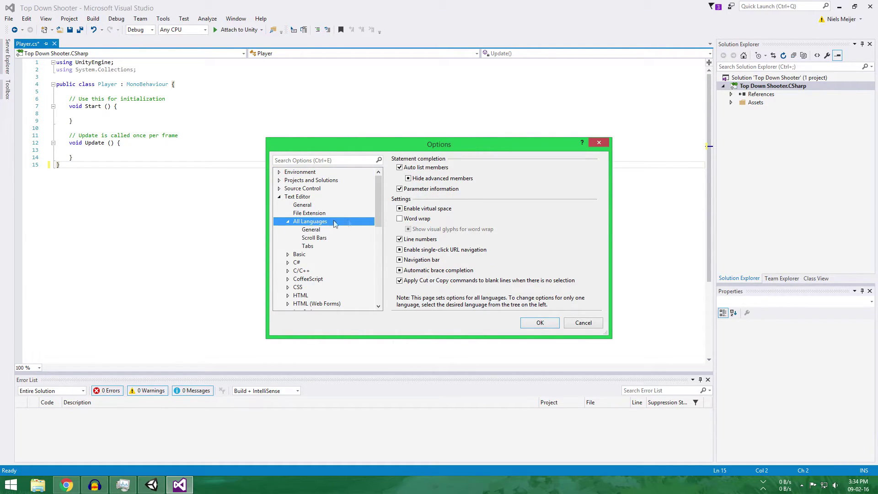
left_click(539, 322)
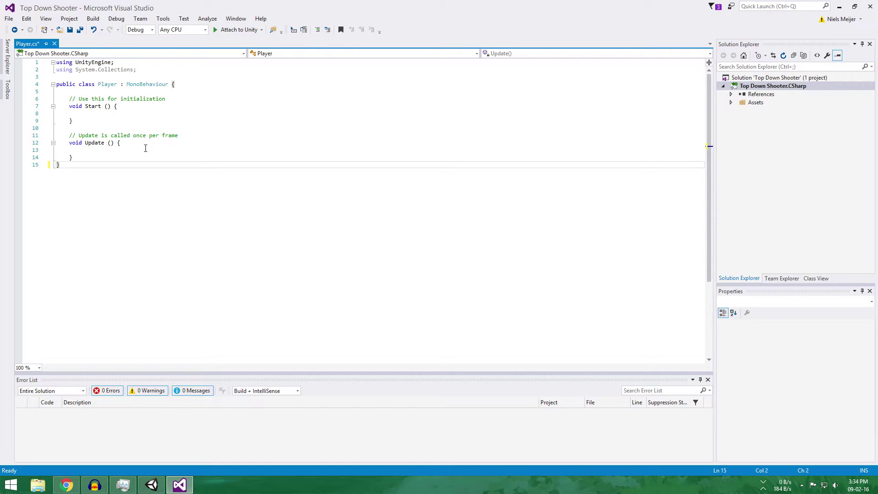
Auto-format Player.cs with Ctrl+K, Ctrl+D and save the script.
left_click(47, 19)
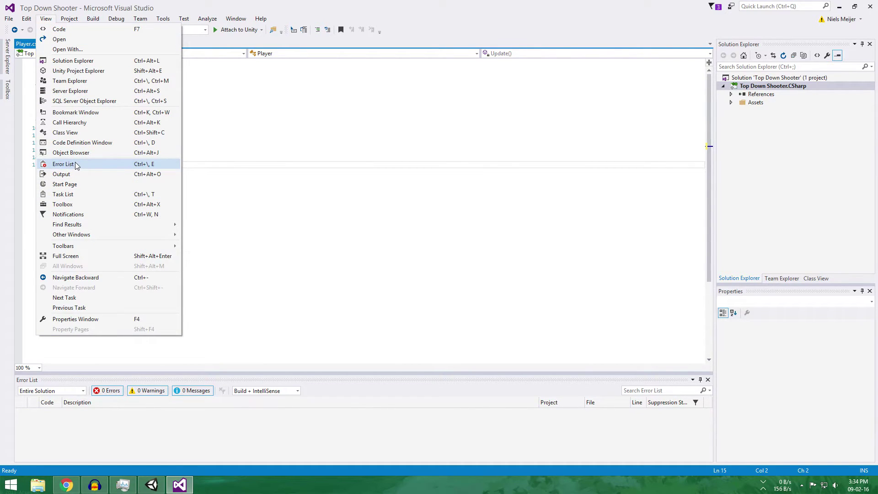
left_click(287, 159)
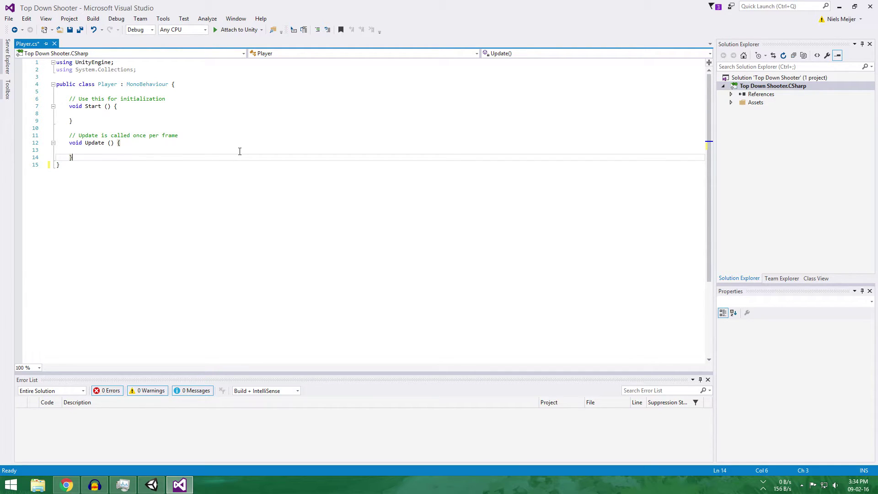
key("ctrl+k")
key("ctrl+d")
key("ctrl+s")
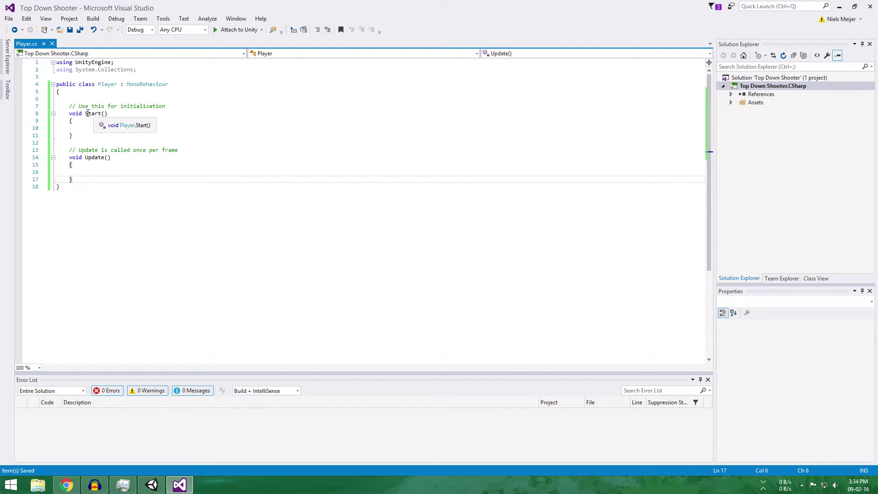
Select the Start declaration, then place the cursor in the empty Start and Update bodies.
left_click_drag(69, 113, 110, 114)
left_click(110, 114)
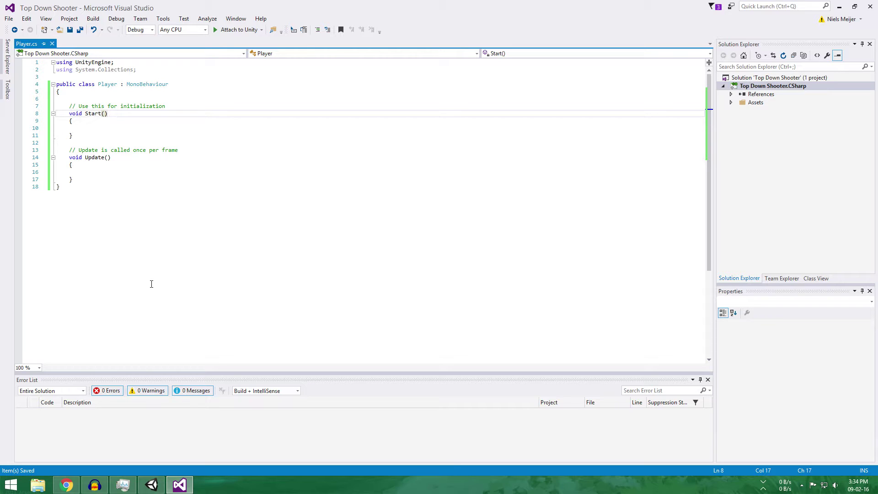
left_click(113, 128)
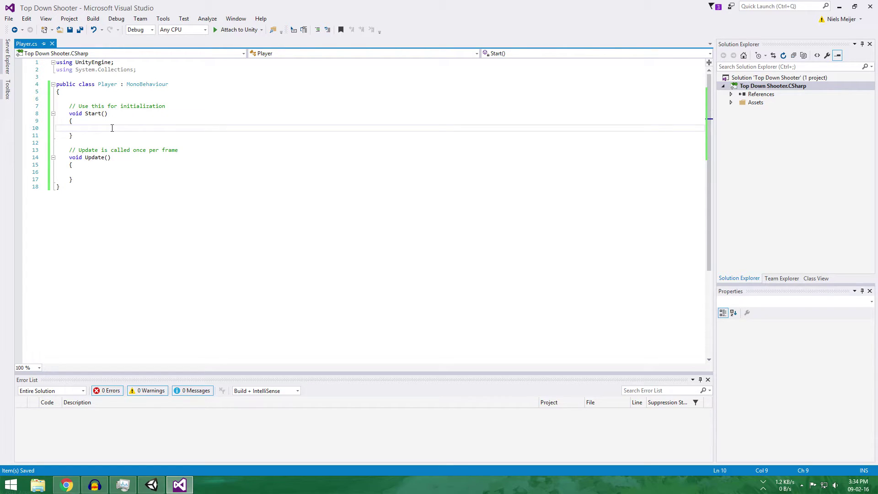
left_click(113, 165)
left_click(113, 170)
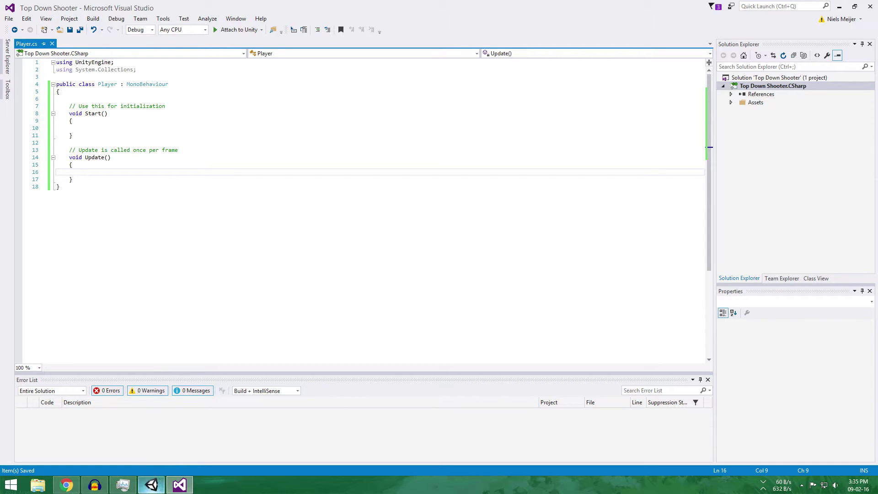
Switch back to Unity and open the project's Input settings.
mouse_move(154, 488)
left_click(159, 457)
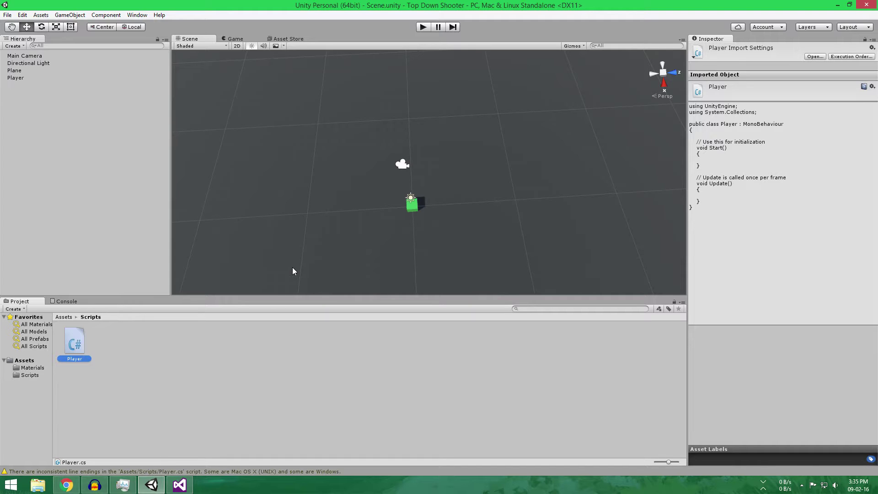
left_click(22, 15)
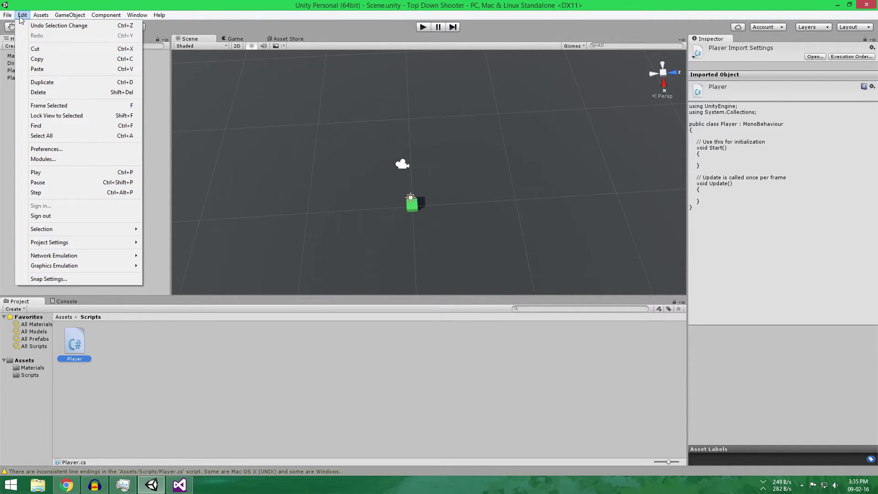
mouse_move(94, 242)
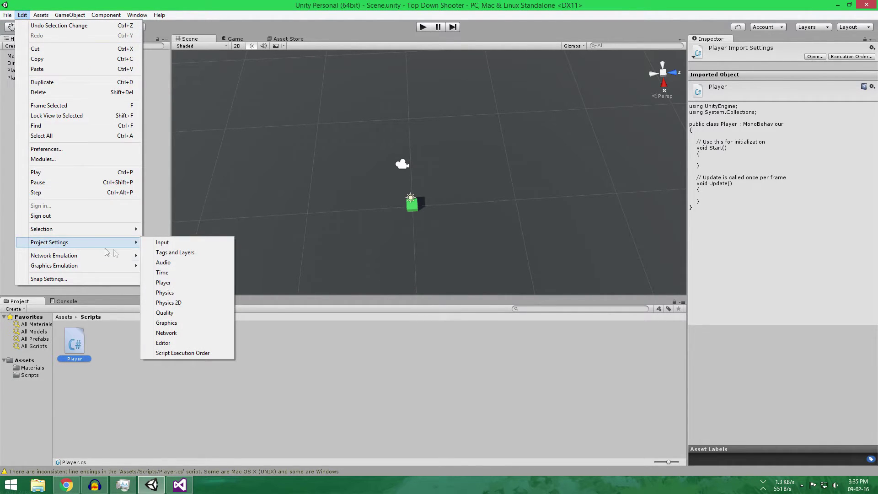
left_click(148, 243)
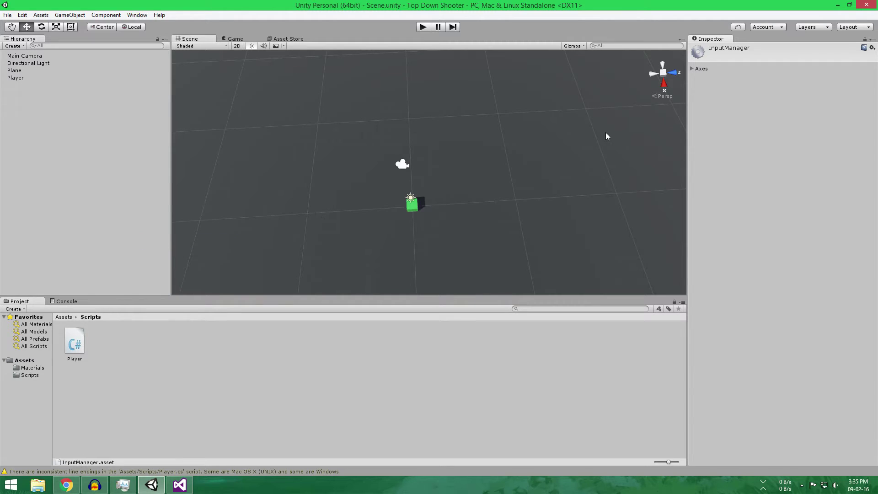
Expand the Axes list and the Horizontal and Vertical axes to see their keys.
left_click(692, 69)
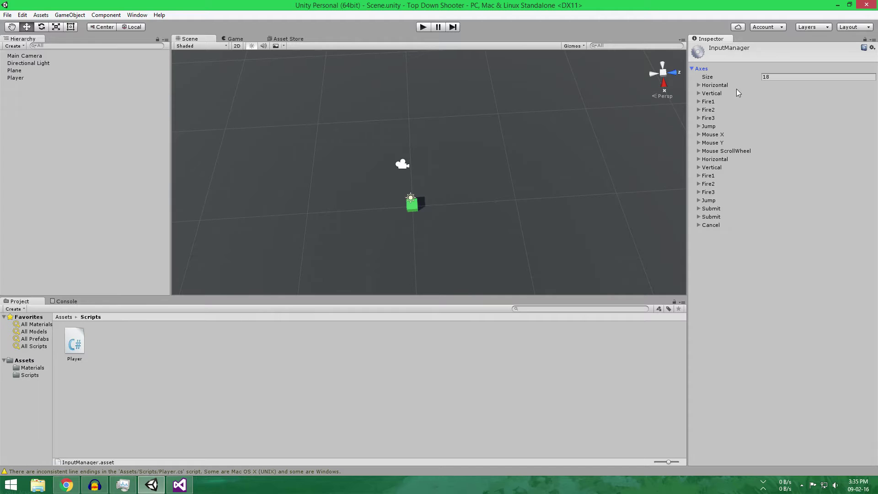
left_click(698, 85)
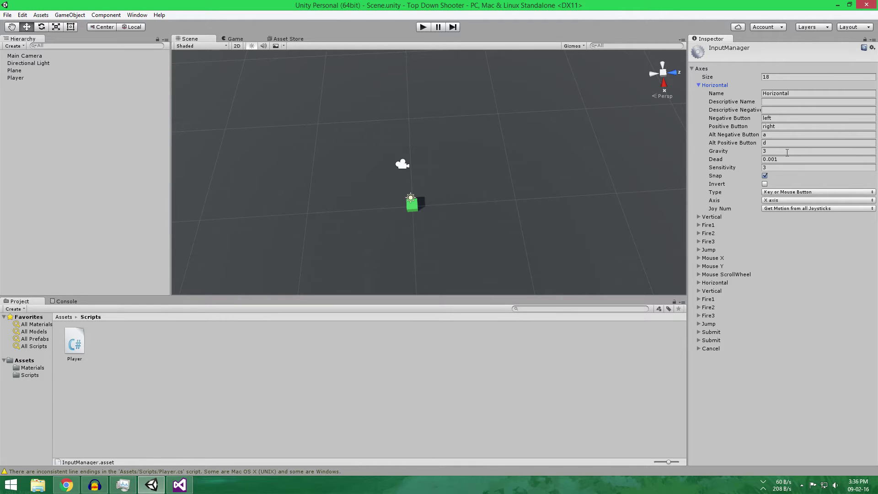
left_click(698, 283)
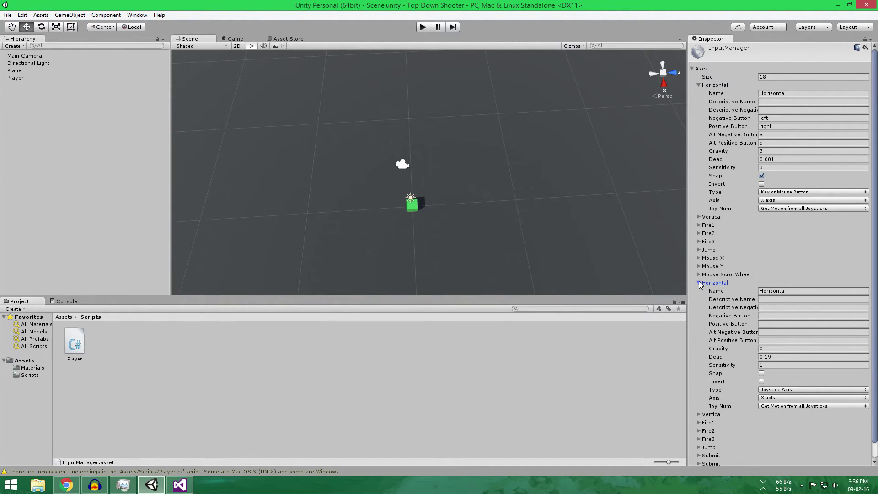
left_click(699, 283)
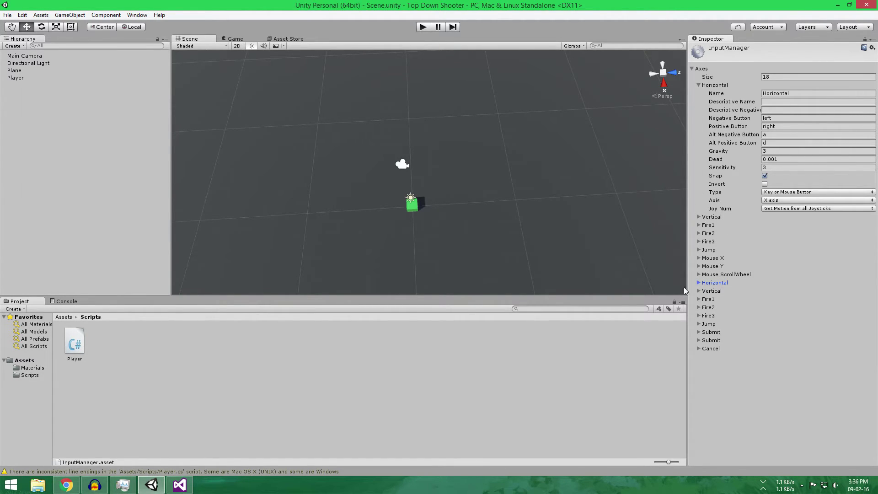
left_click(698, 215)
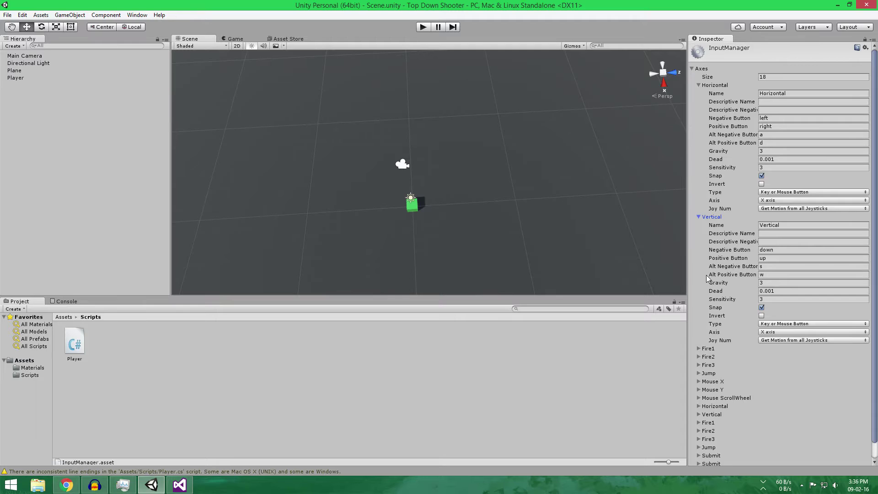
scroll(720, 278, "down", 1)
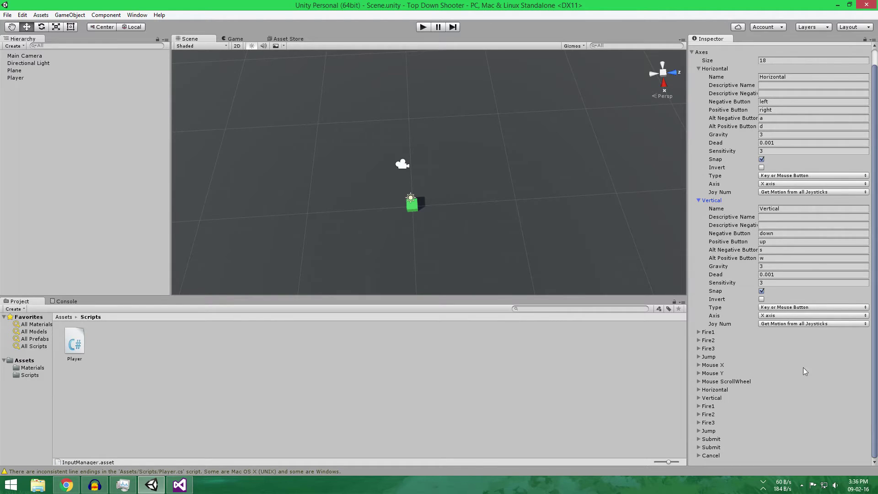
scroll(803, 372, "up", 1)
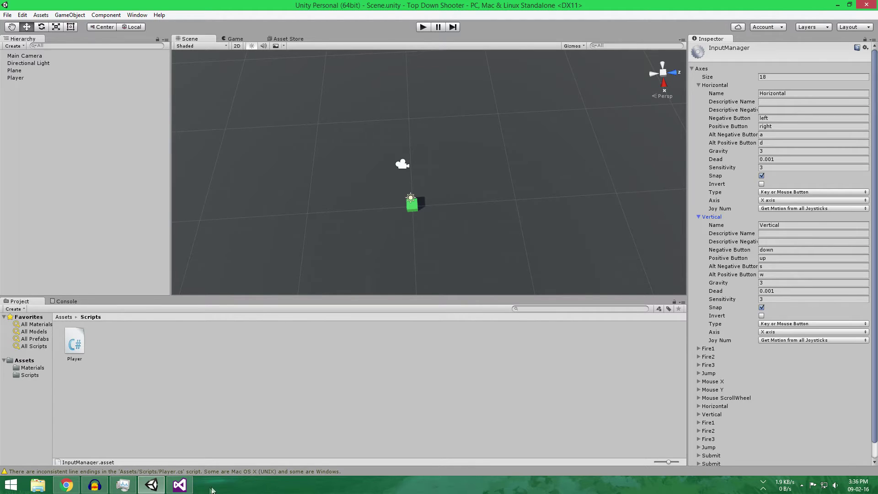
In Update, add float horizontal = Input.GetAxis("horizontal"); and save.
mouse_move(181, 490)
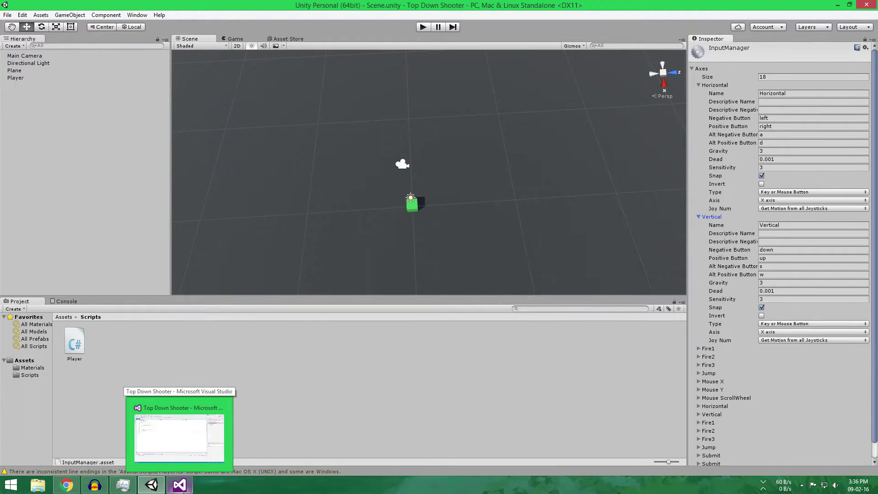
left_click(179, 435)
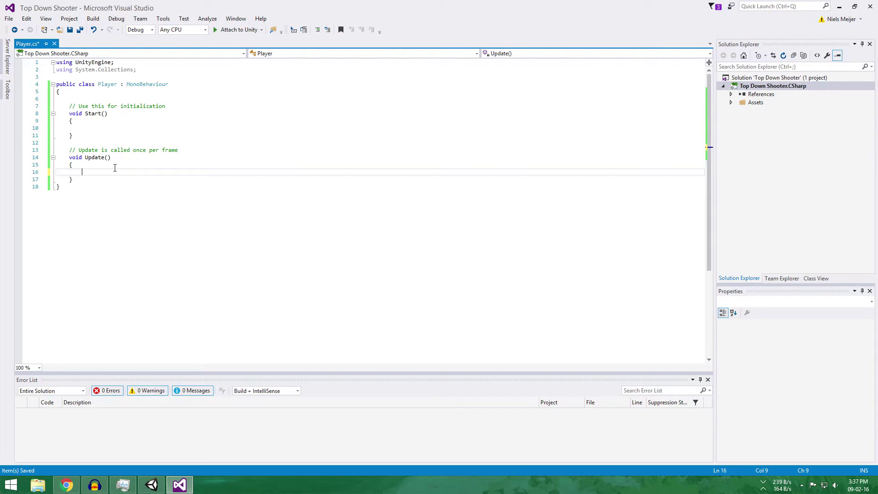
type("float horizontal")
type(" = Input.GetAxis(\"h")
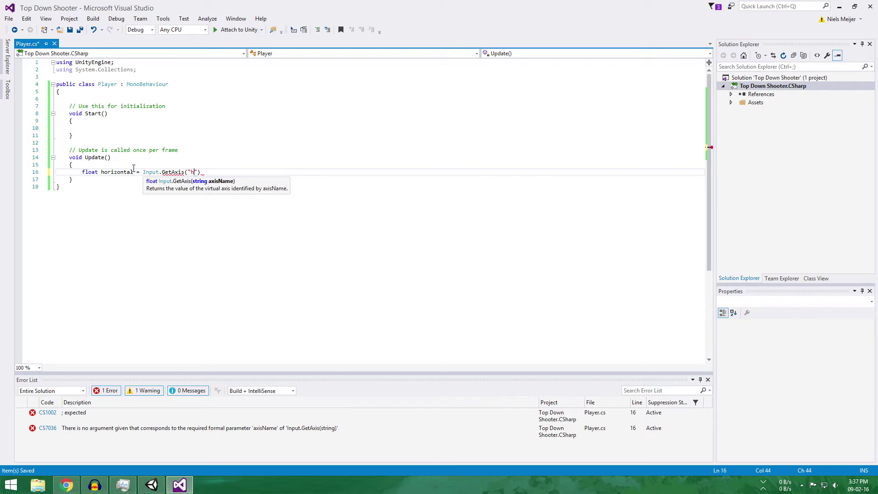
type("orizontal\"")
type(");")
key("ctrl+s")
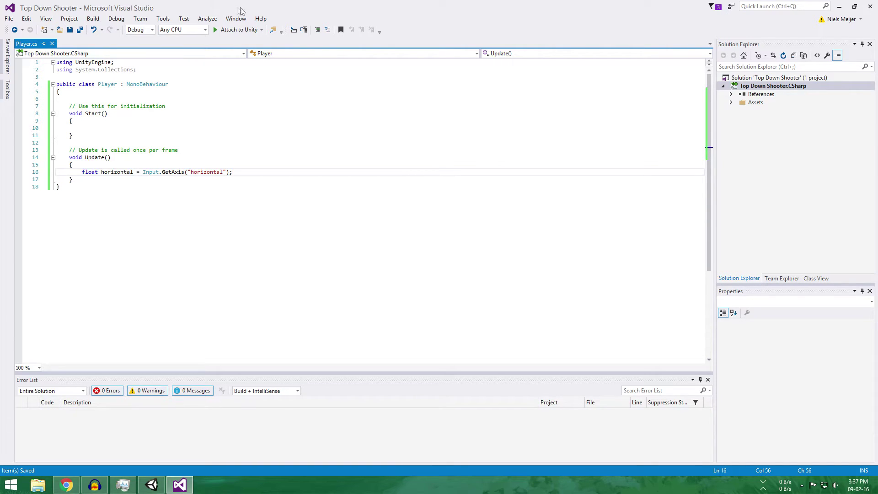
Add float vertical = Input.GetAxis("vertical"); on the next line, save, and return to Unity.
left_click(91, 173)
double_click(92, 175)
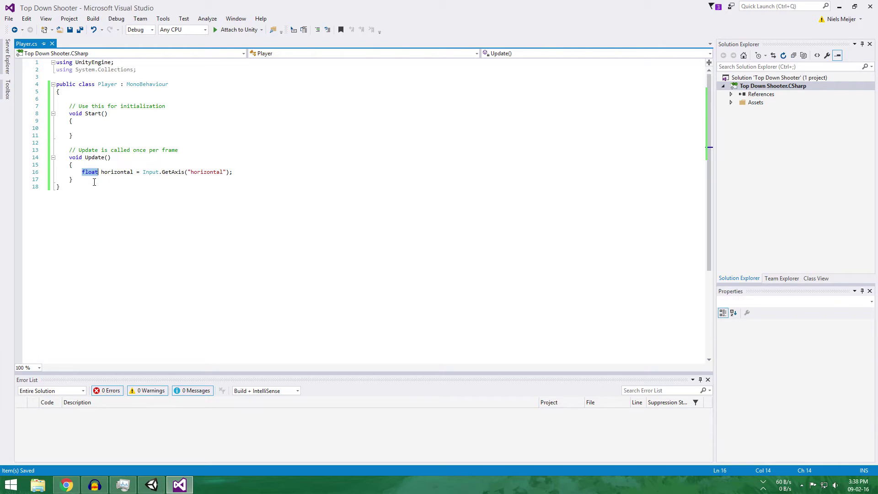
left_click(249, 173)
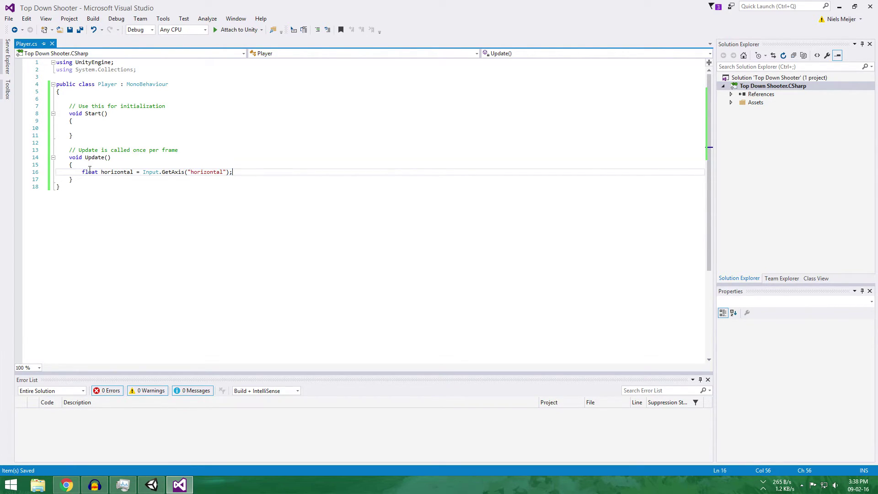
key("Return")
type("float vertical = Input.")
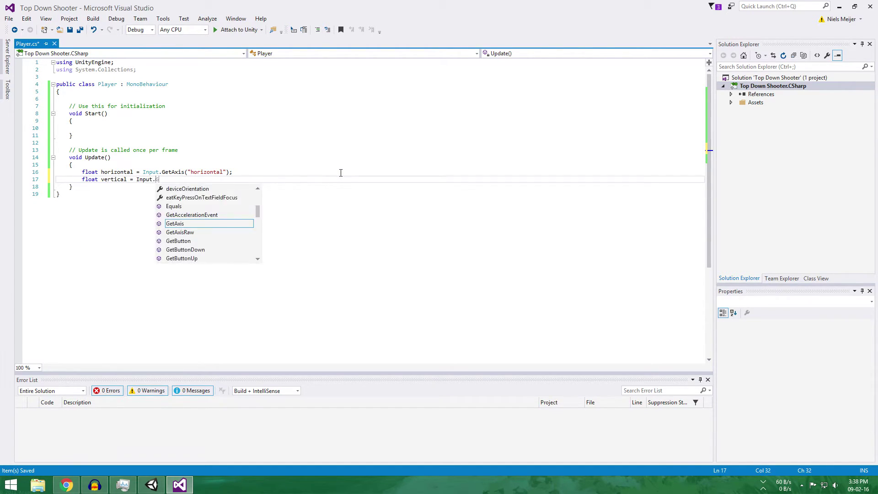
type("GetAxis*(")
key("BackSpace")
key("BackSpace")
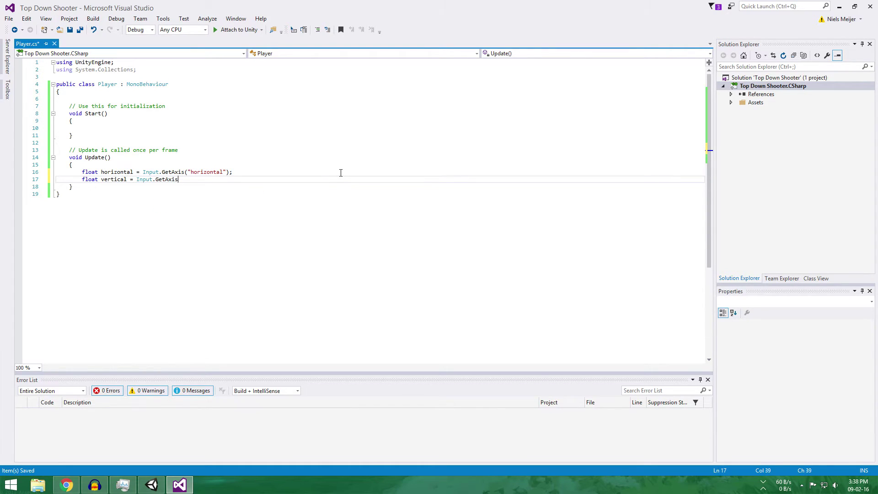
type("(\"Ve")
key("BackSpace")
key("BackSpace")
type("vertical\")")
type(";")
key("ctrl+s")
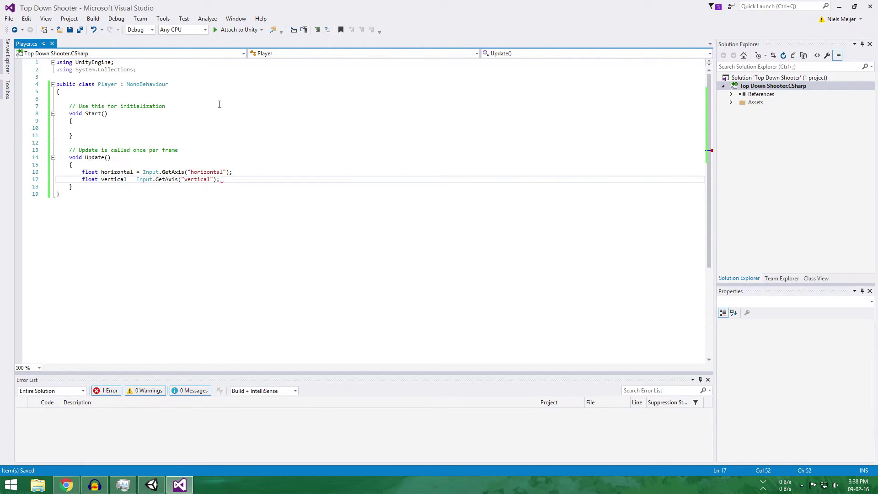
key("alt+Tab")
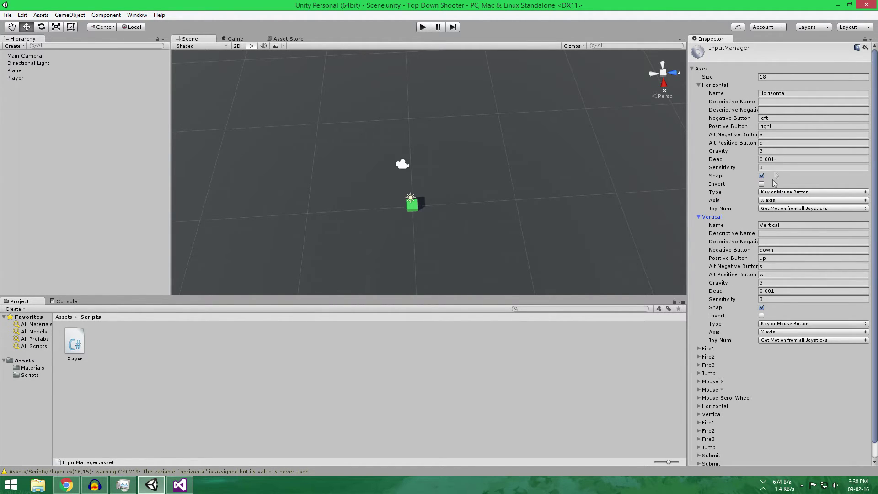
Check the Horizontal axis Name field in the Input Manager against the script.
left_click_drag(759, 93, 774, 94)
type("zontal")
double_click(782, 93)
key("alt+Tab")
key("alt+Tab")
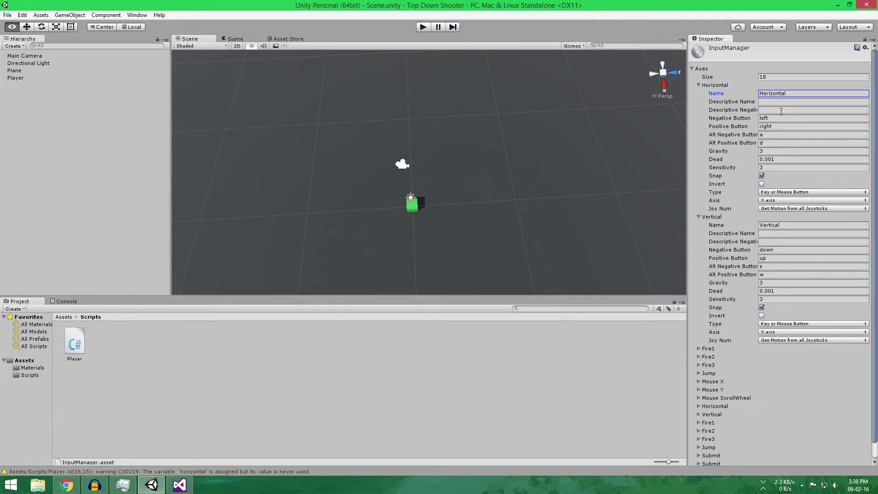
key("alt+Tab")
Capitalize the axis strings to "Horizontal" and "Vertical", save, and add a new line.
left_click(192, 173)
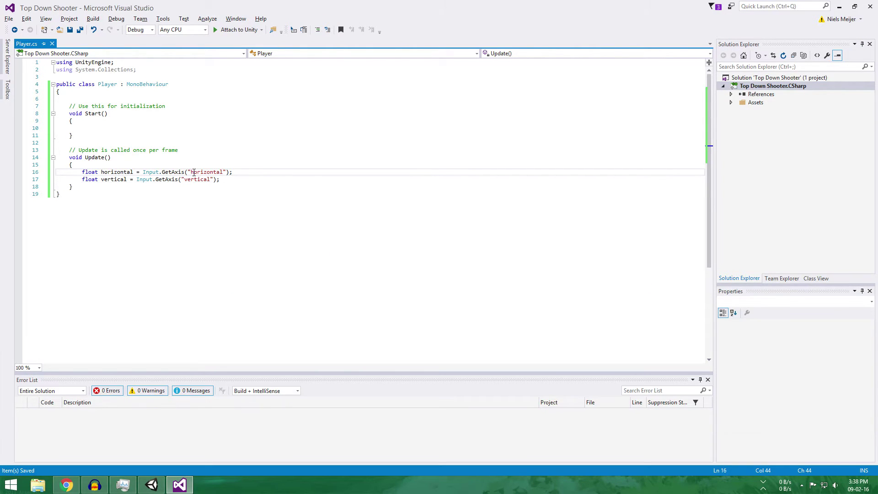
type("H")
left_click_drag(188, 180, 184, 180)
type("V")
key("ctrl+s")
left_click(236, 180)
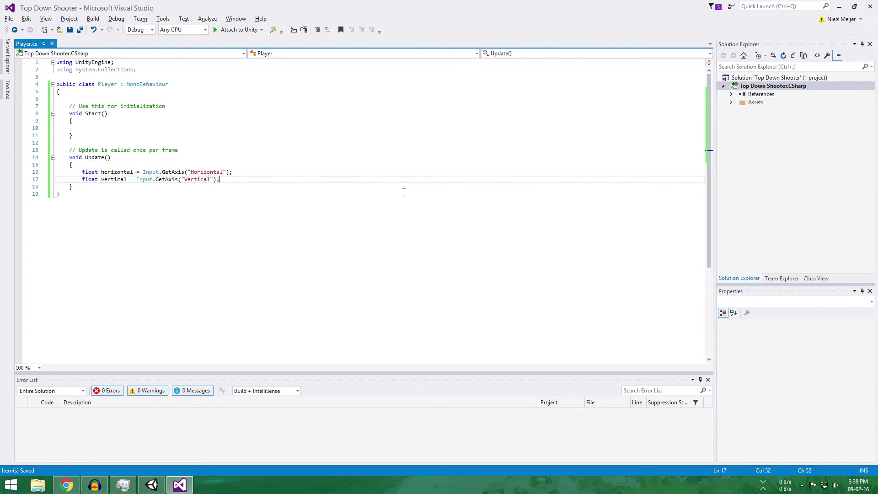
key("Return")
key("Return")
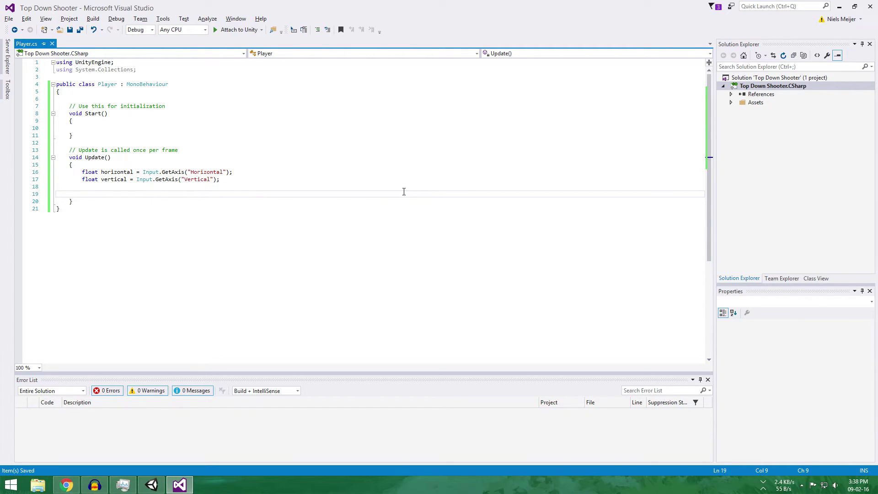
Add transform.position += new Vector3(horizontal, 0, vertical); to Update, save, and go to Unity.
type("transfo")
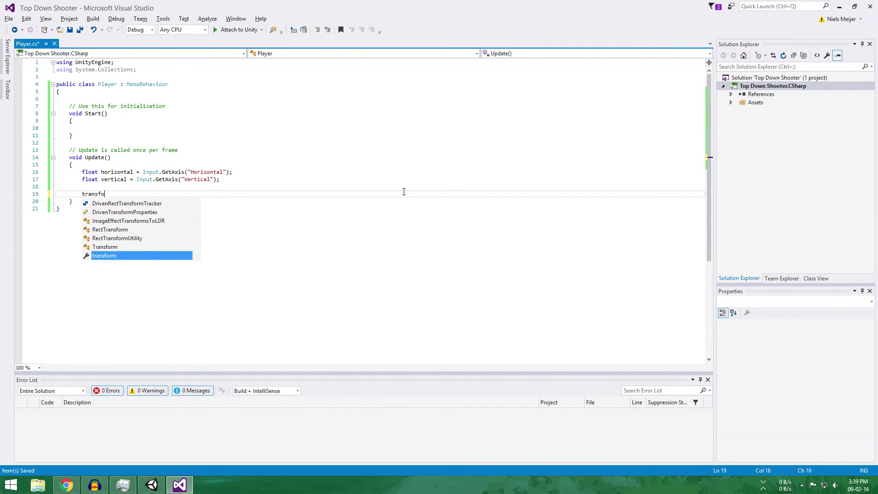
type("rm.pos")
key("Tab")
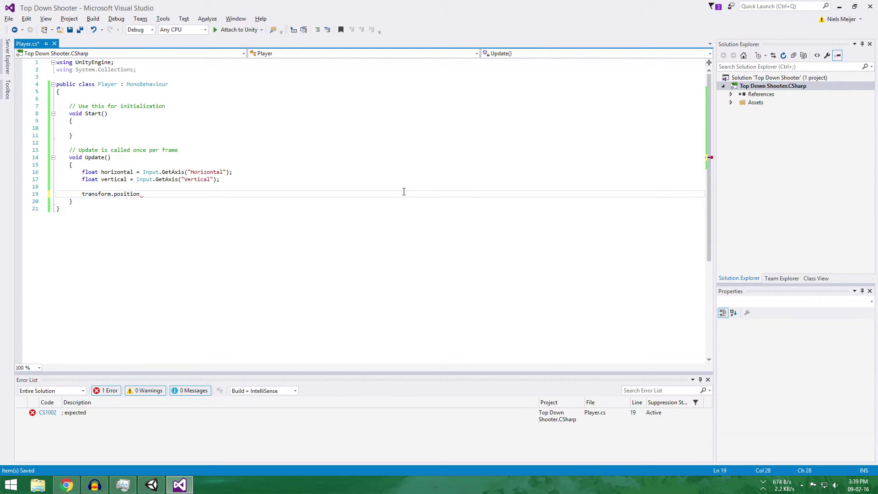
type("= new Vector3(")
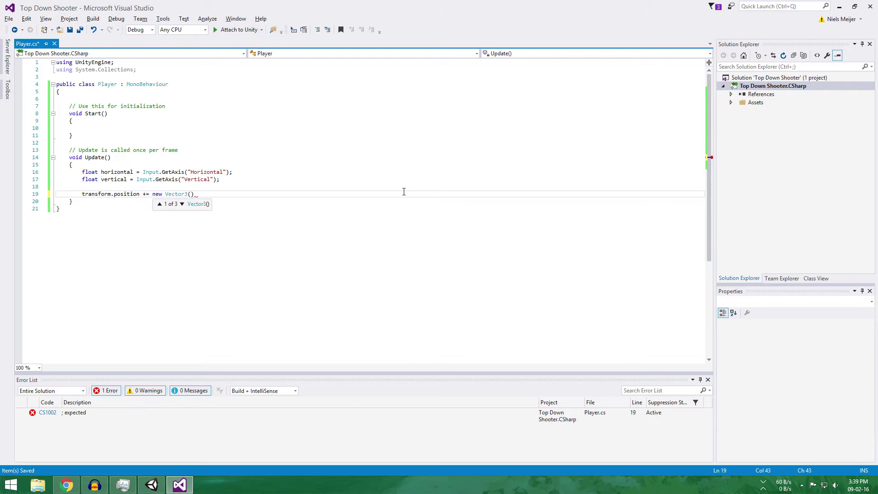
type("h")
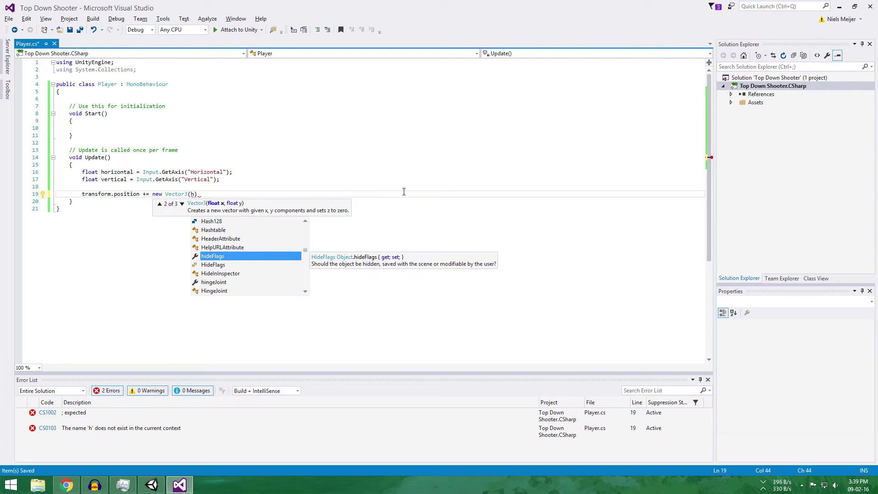
type("or")
key("Tab")
type(",")
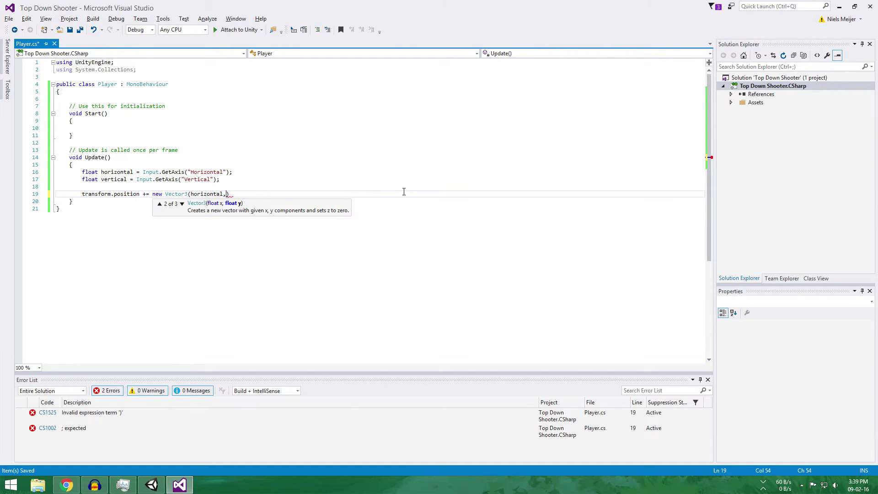
type("0,")
type("vert")
key("Tab")
type(")")
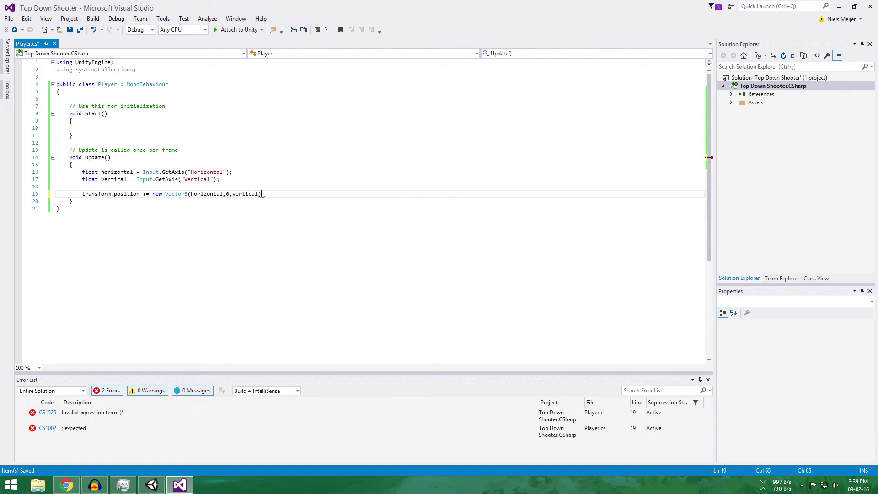
type(";")
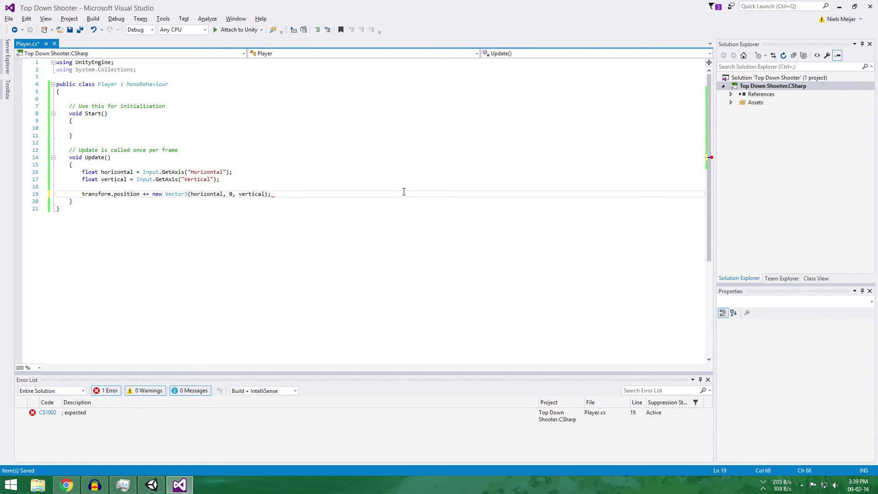
key("ctrl+s")
key("Left")
key("alt+Tab")
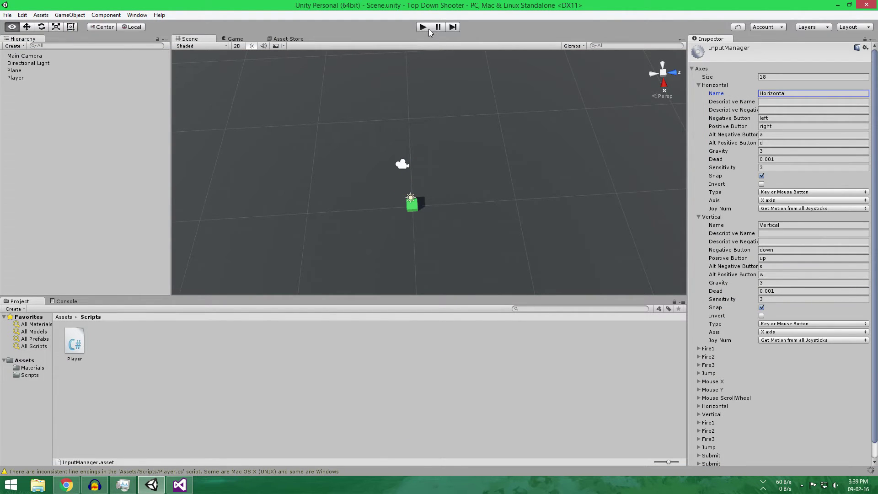
Start and stop a test run, then drag Player.cs onto Player in the Hierarchy.
left_click(427, 27)
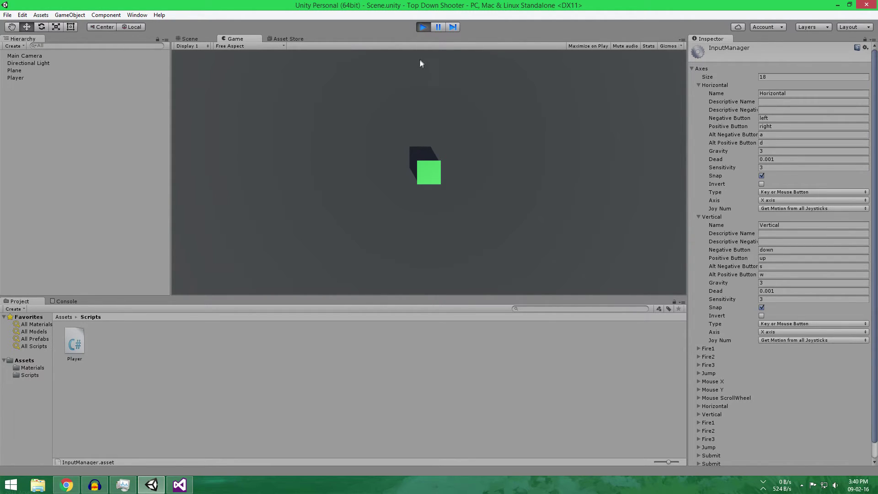
left_click(419, 31)
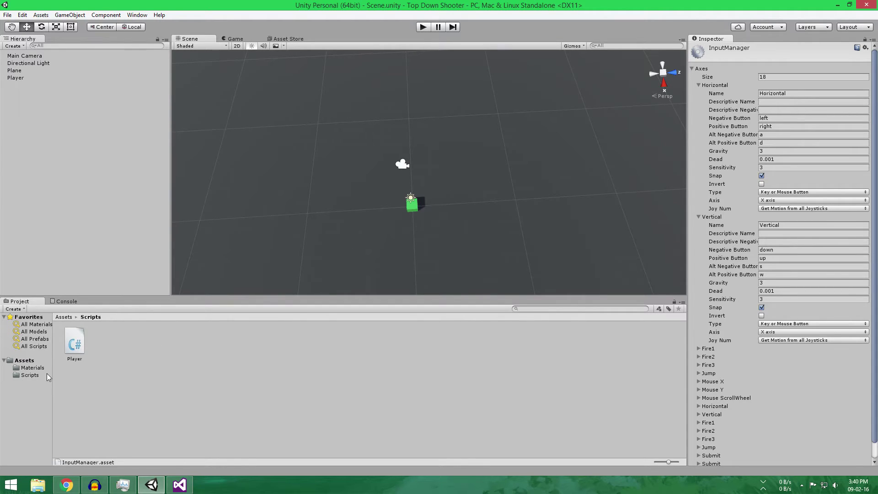
left_click_drag(73, 359, 18, 82)
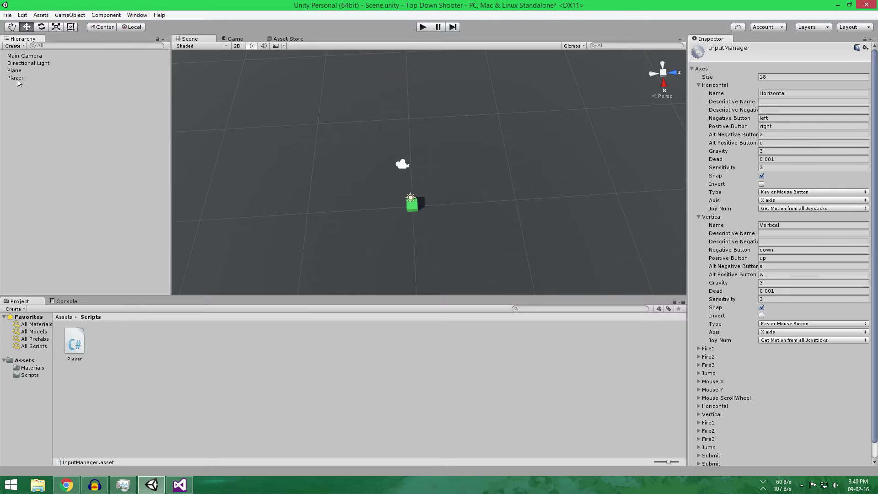
Select Player, enter Play mode, and drive the green cube around with WASD.
left_click(16, 79)
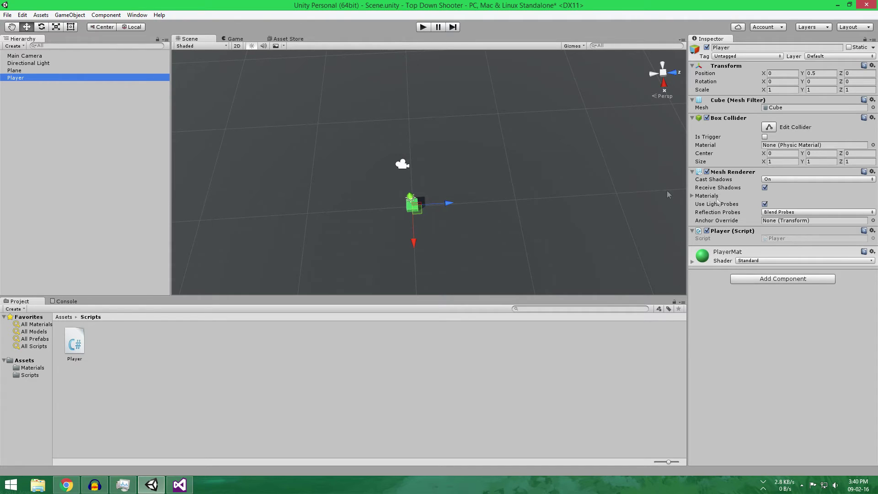
left_click(422, 27)
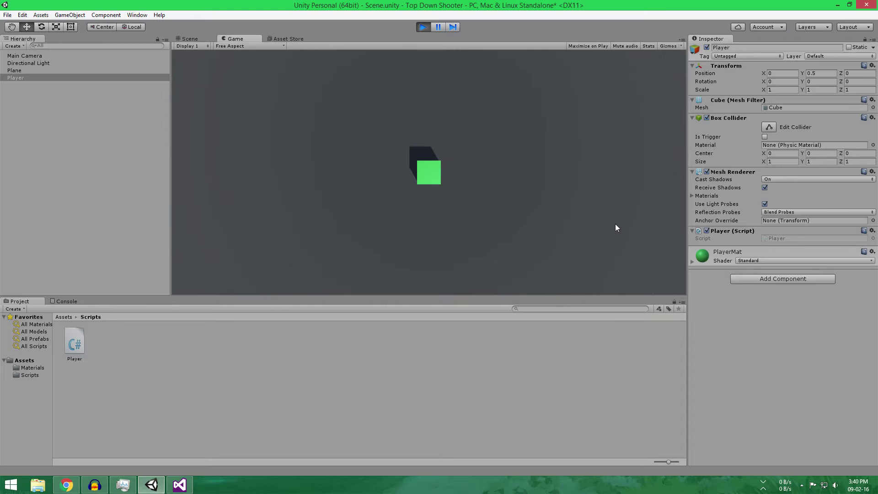
key("w")
key("s")
key("a")
key("w")
key("d")
key("w")
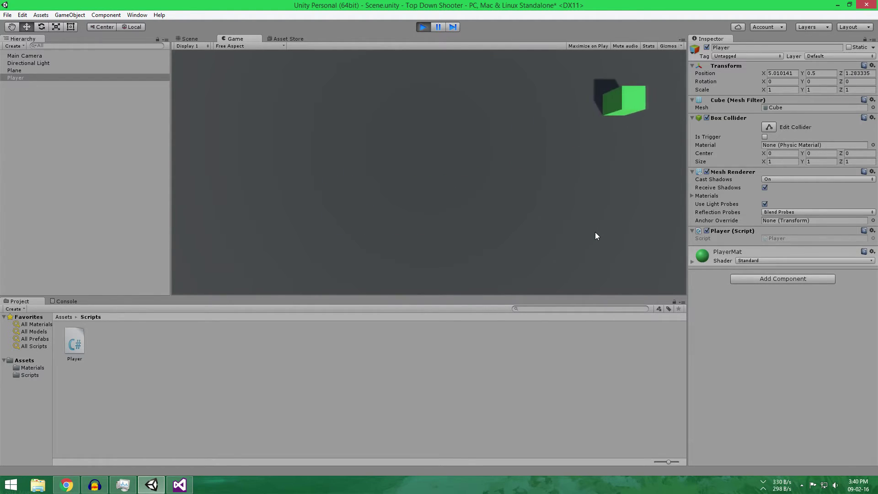
key("a")
key("s")
key("a")
key("w")
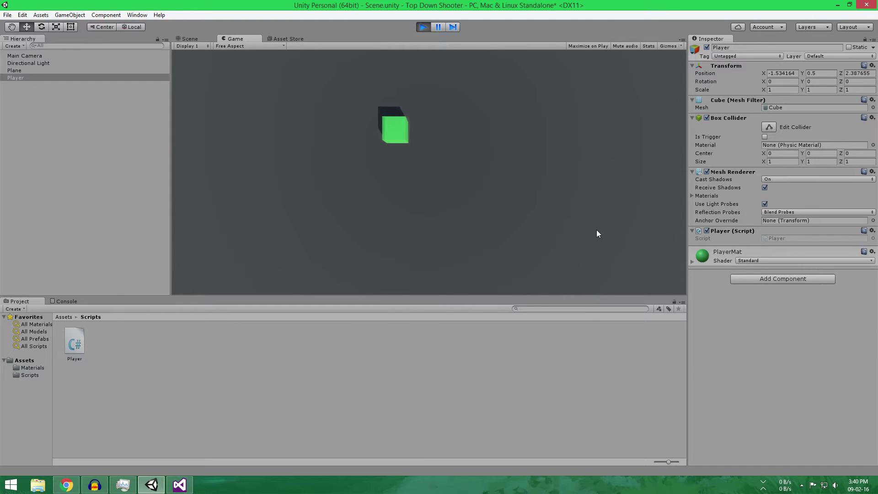
key("d")
key("s")
key("w")
key("a")
key("s")
key("a")
key("w")
key("d")
key("s")
key("w")
key("d")
key("a")
key("s")
key("w")
key("w")
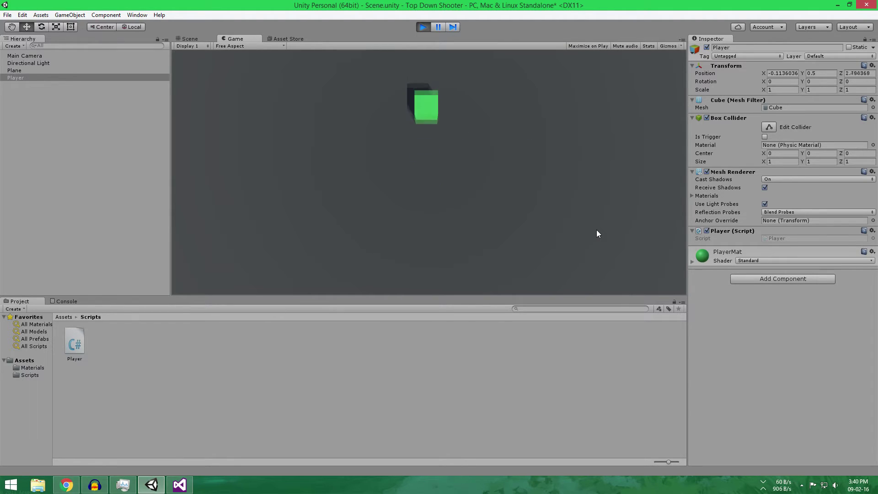
key("s")
key("s")
key("d")
key("d")
key("w")
key("a")
key("a")
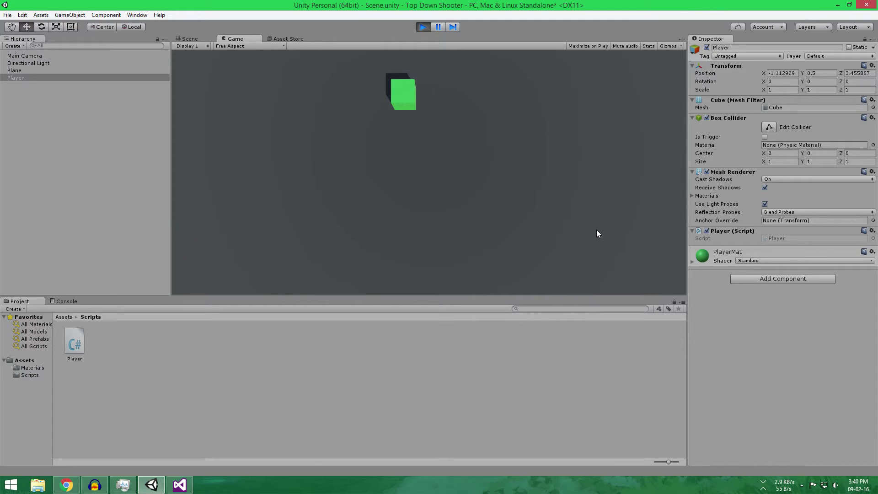
Show the Stats overlay, keep steering the cube, then stop Play mode and switch to Visual Studio.
left_click(648, 46)
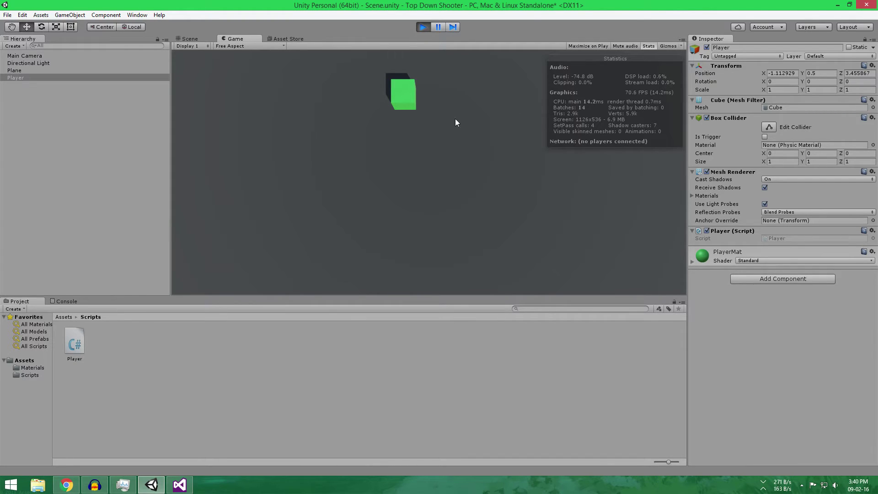
key("a")
key("s")
key("d")
key("w")
key("d")
key("s")
key("a")
key("w")
key("a")
key("s")
key("d")
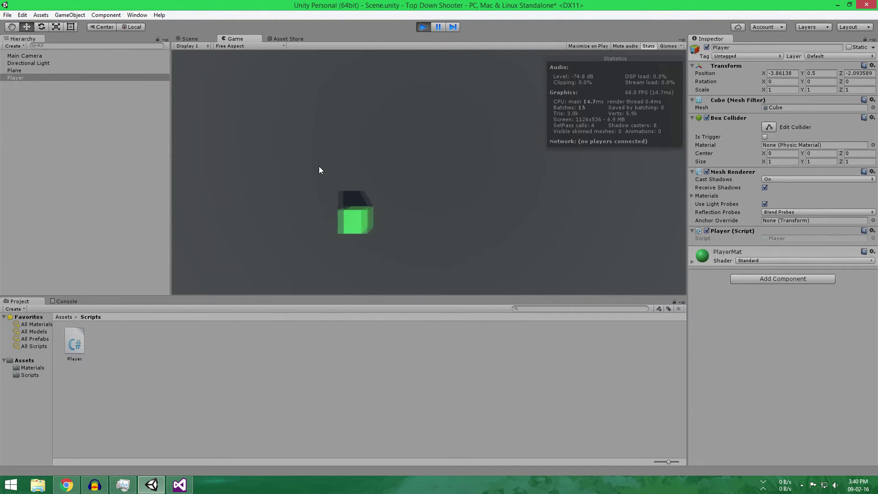
key("w")
key("a")
key("w")
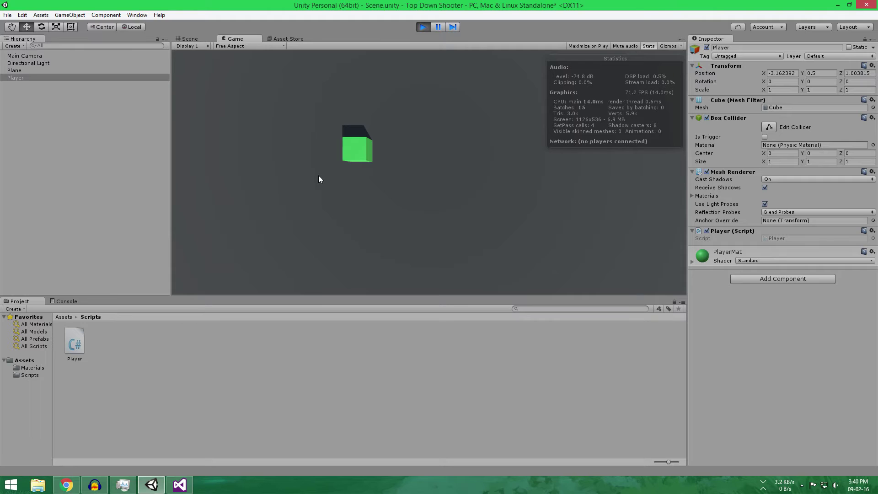
key("d")
key("a")
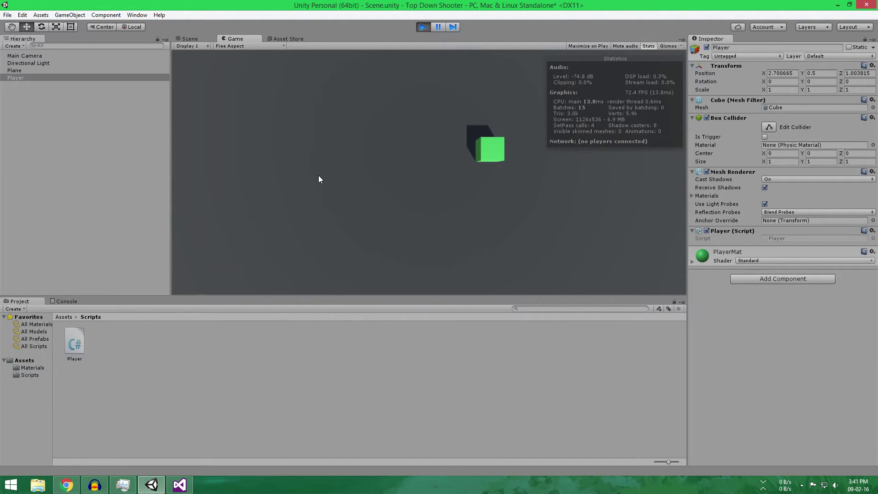
key("w")
key("s")
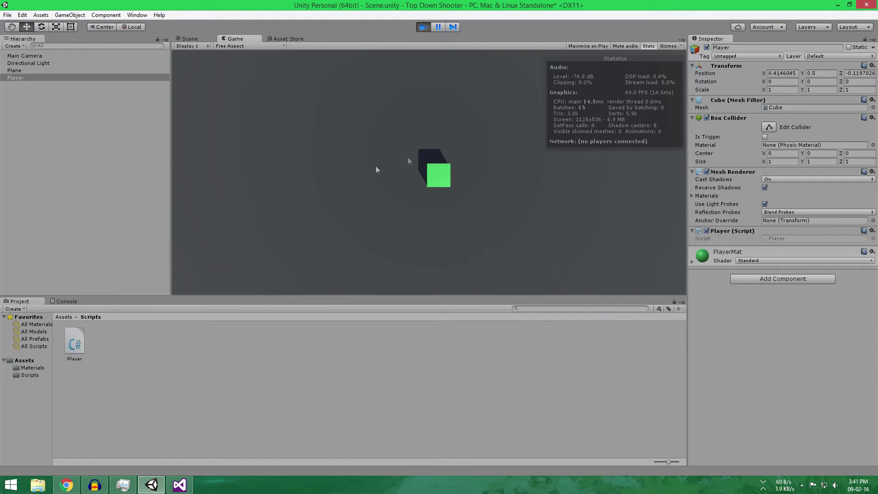
left_click(426, 29)
key("alt+Tab")
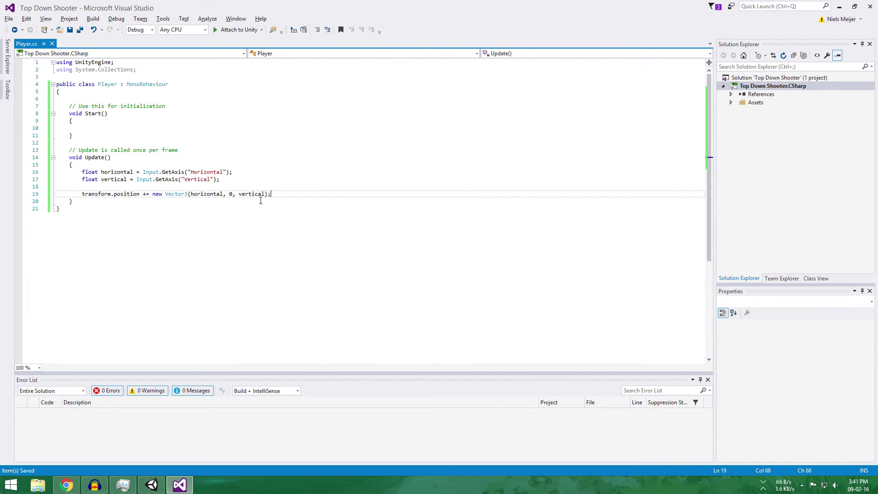
Multiply the movement Vector3 on line 19 by Time.deltaTime and save Player.cs.
left_click(267, 194)
type("*")
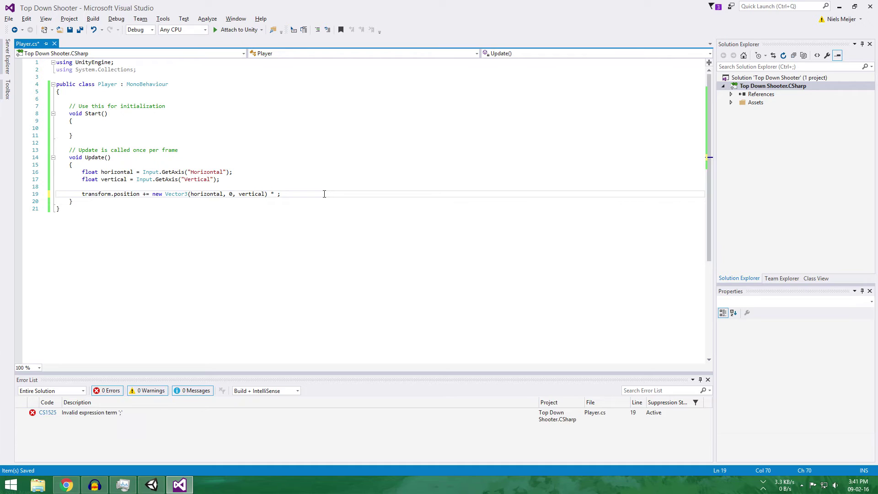
type(" Time.deltaTime")
key("ctrl+s")
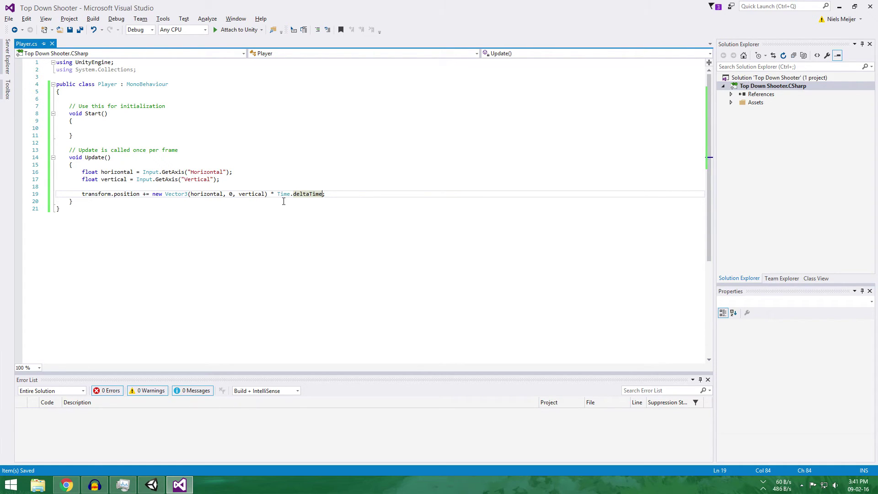
mouse_move(280, 197)
Rerun the game with Ctrl+P, steer the cube with WASD, stop, and return to Player.cs.
key("alt+Tab")
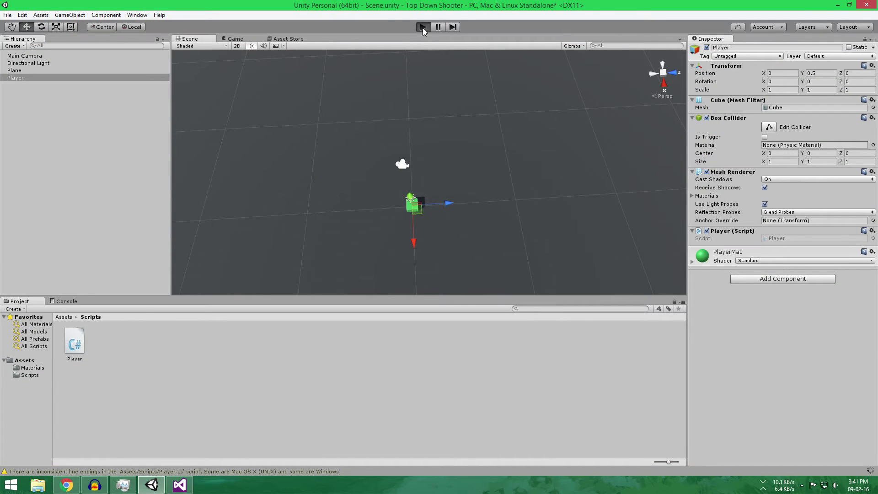
key("ctrl+p")
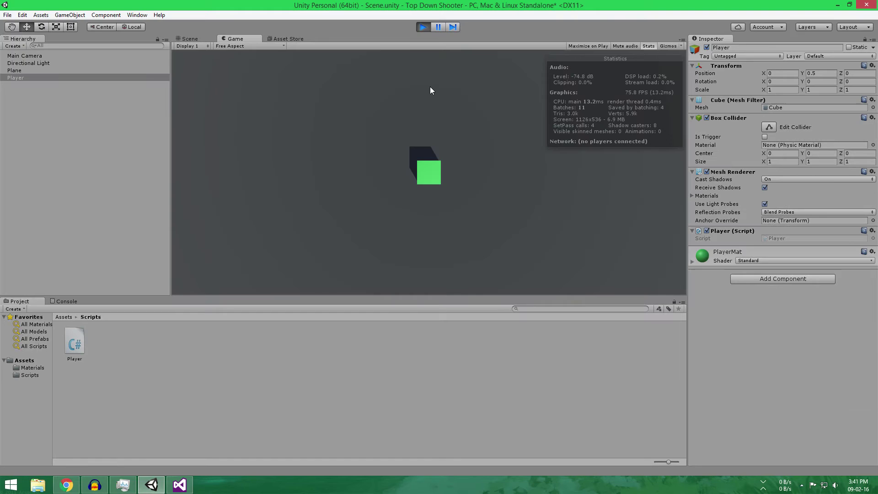
key("w")
key("a")
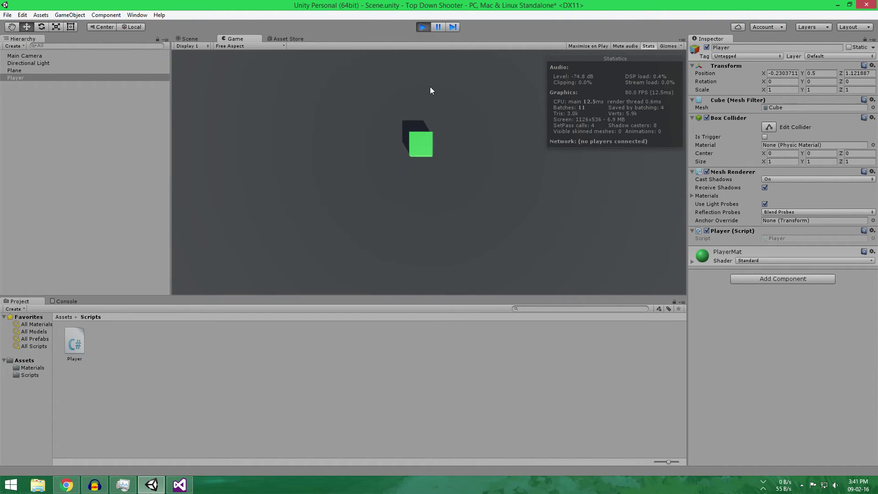
key("s")
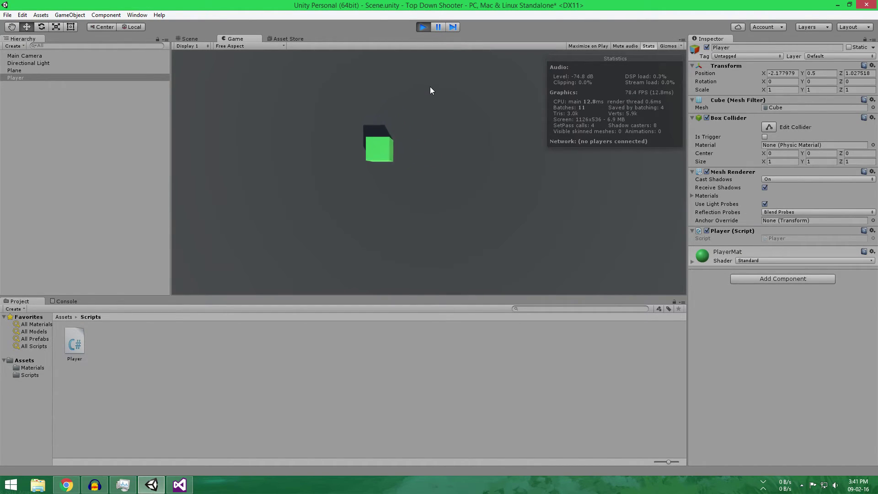
key("d")
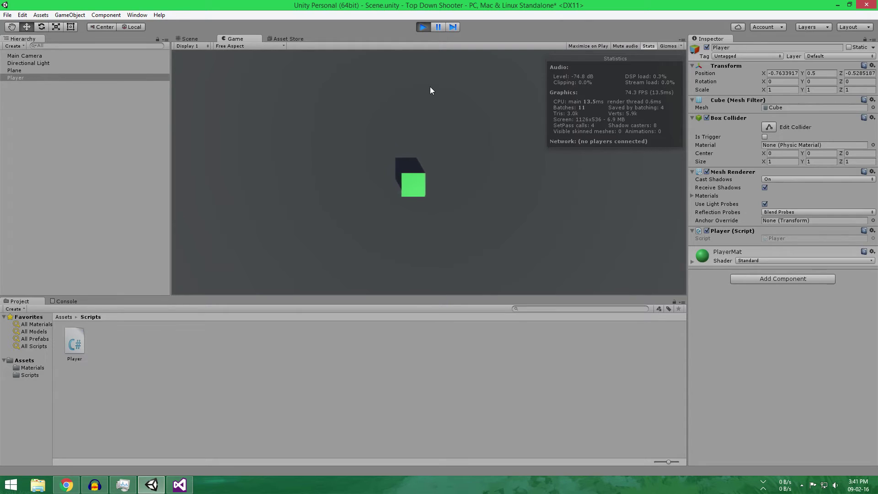
key("w")
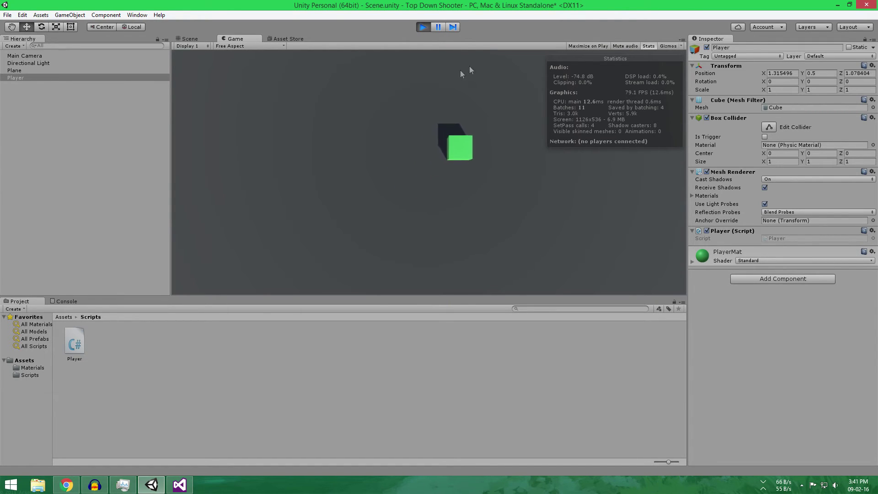
left_click(425, 29)
key("alt+Tab")
left_click(184, 98)
Add a [SerializeField] float _speed; field at the top of the Player class and save.
key("Return")
key("Up")
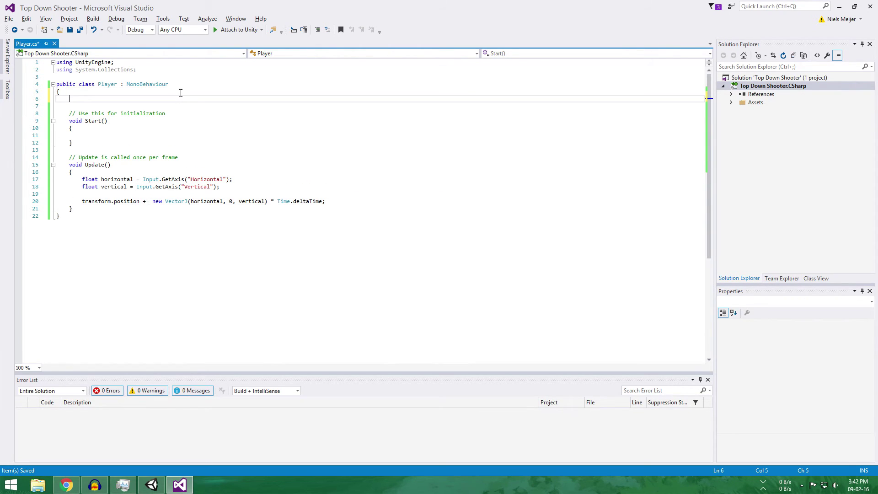
type("[")
type("Seri")
key("Tab")
key("Return")
type("float _speed;")
key("ctrl+s")
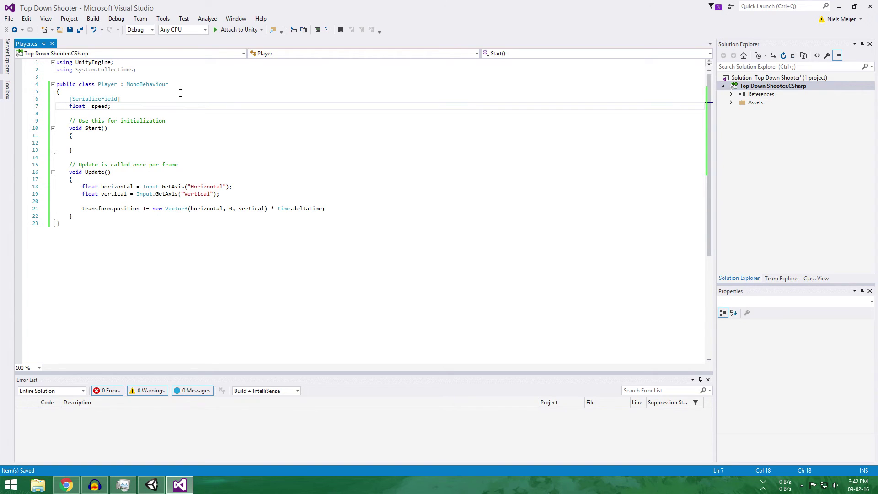
Walk through Player.cs, pointing out the _speed field and the Start and Update methods.
left_click(92, 107)
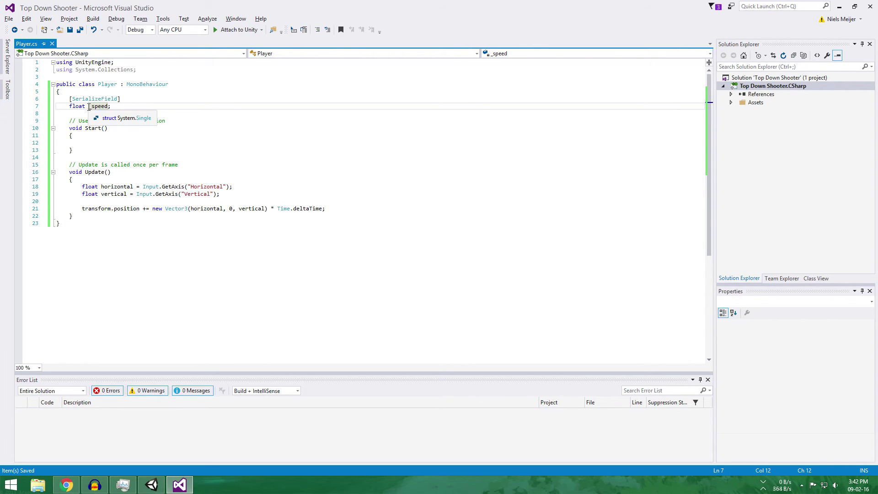
left_click(122, 109)
left_click(135, 92)
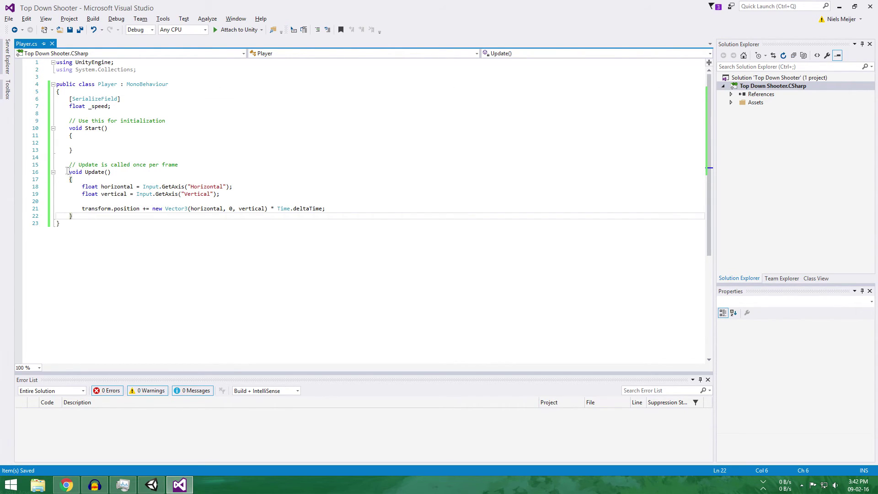
left_click_drag(65, 172, 80, 180)
left_click(80, 180)
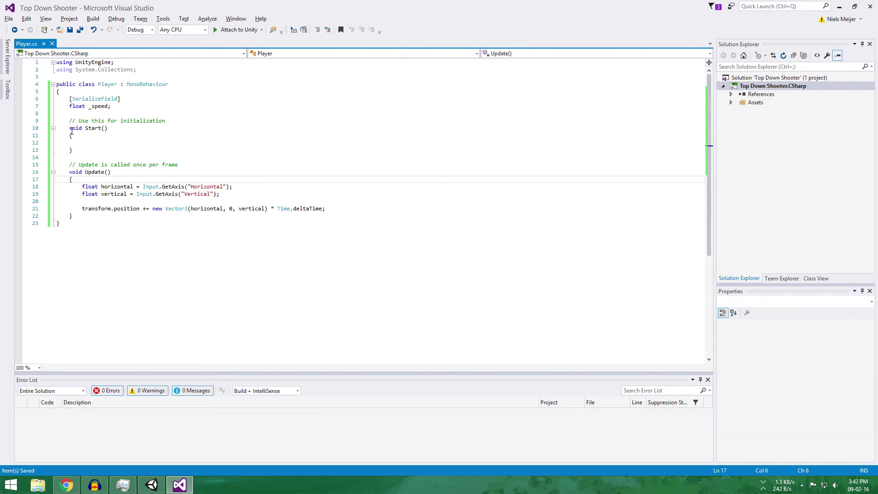
left_click_drag(69, 129, 76, 137)
left_click(76, 136)
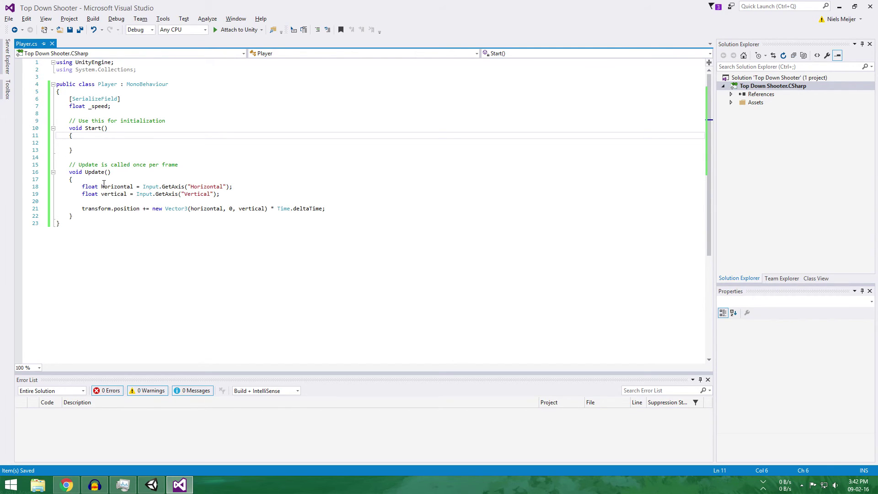
key("Down")
key("Down")
left_click(113, 187)
left_click(95, 107)
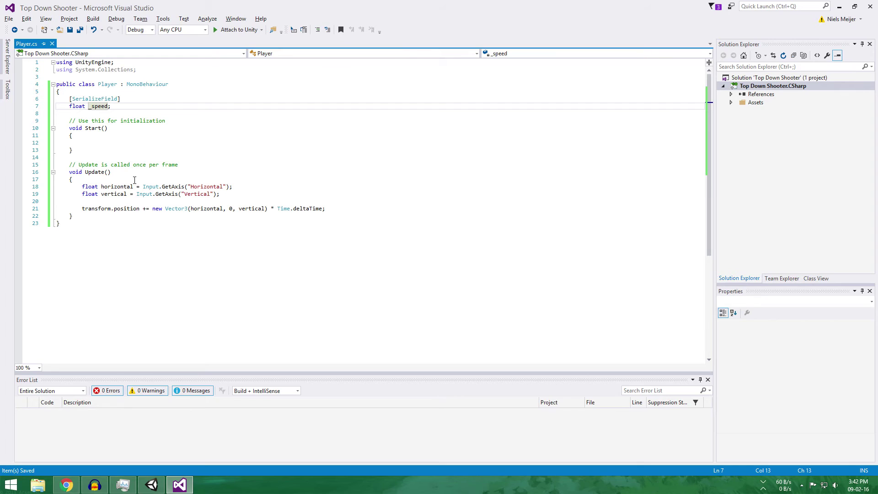
mouse_move(155, 184)
left_click(149, 107)
key("alt+Tab")
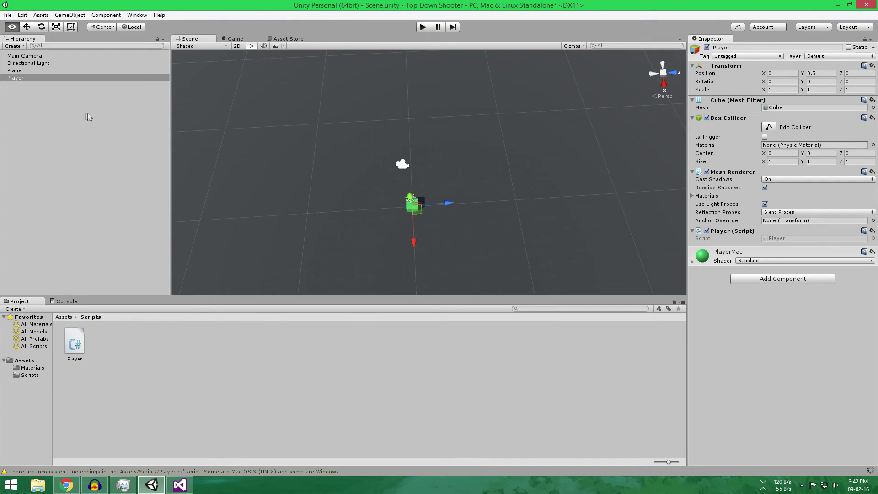
Reselect Player and set its Player (Script) Speed value to 5 in the Inspector.
left_click(38, 70)
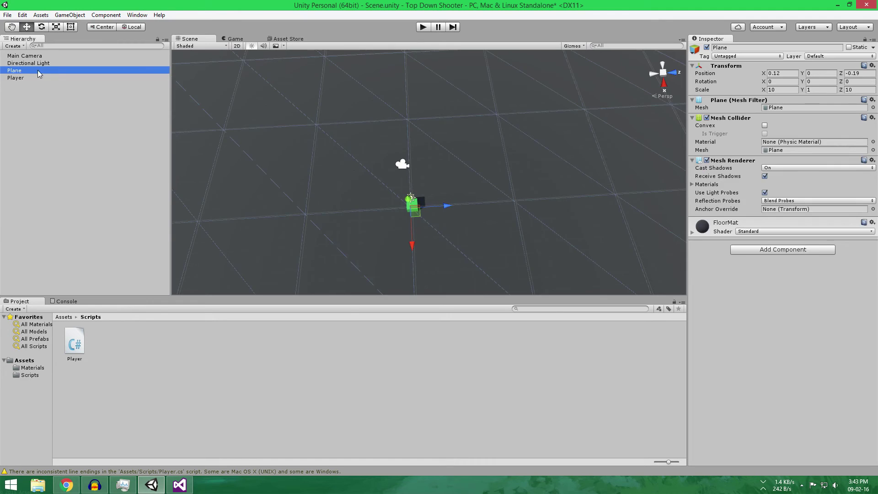
left_click(55, 78)
left_click(724, 346)
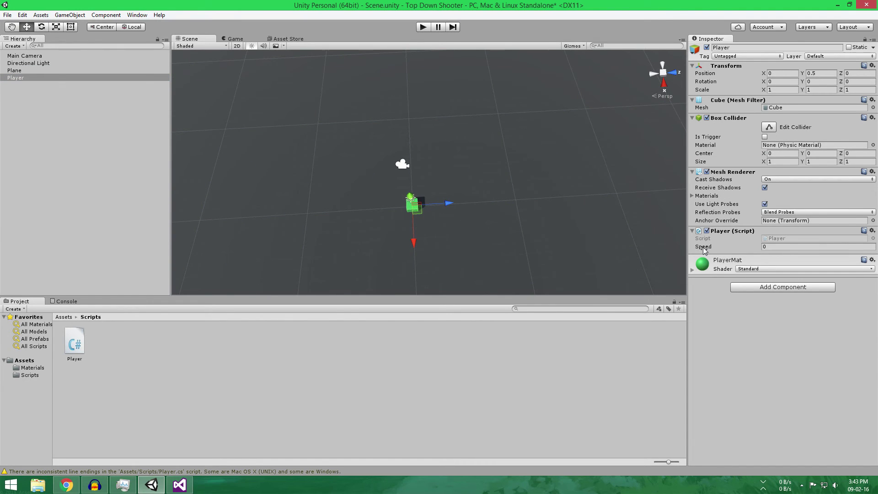
left_click(764, 247)
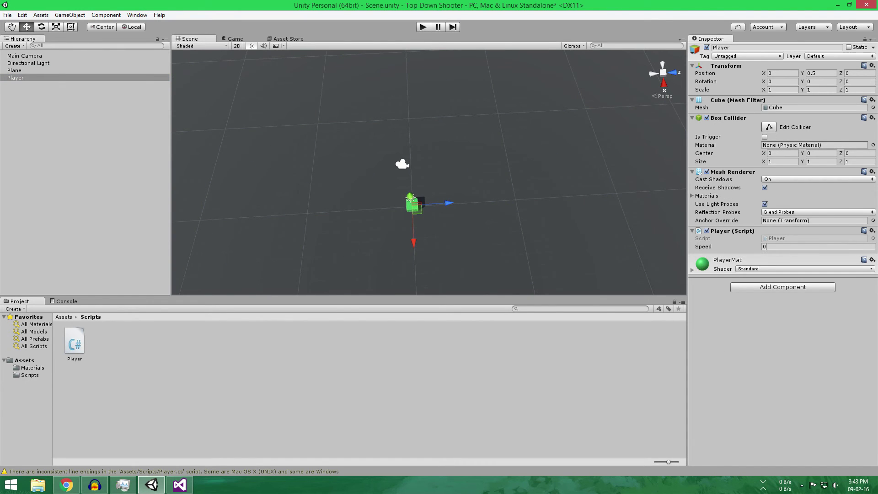
left_click(769, 246)
type("5")
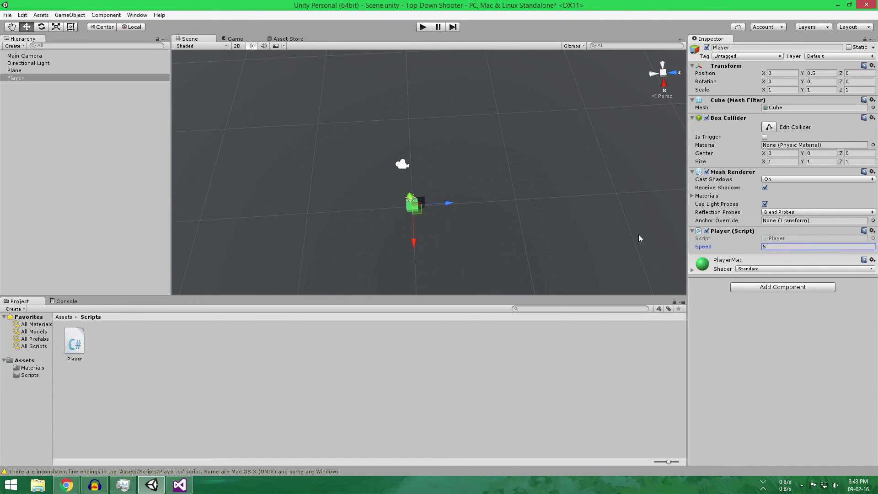
key("alt+Tab")
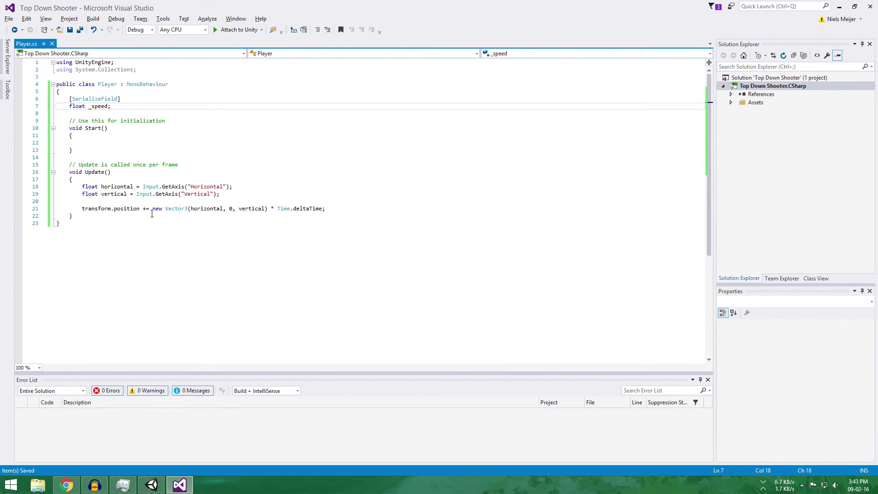
Append * _speed to the transform.position movement line and save Player.cs.
left_click(324, 209)
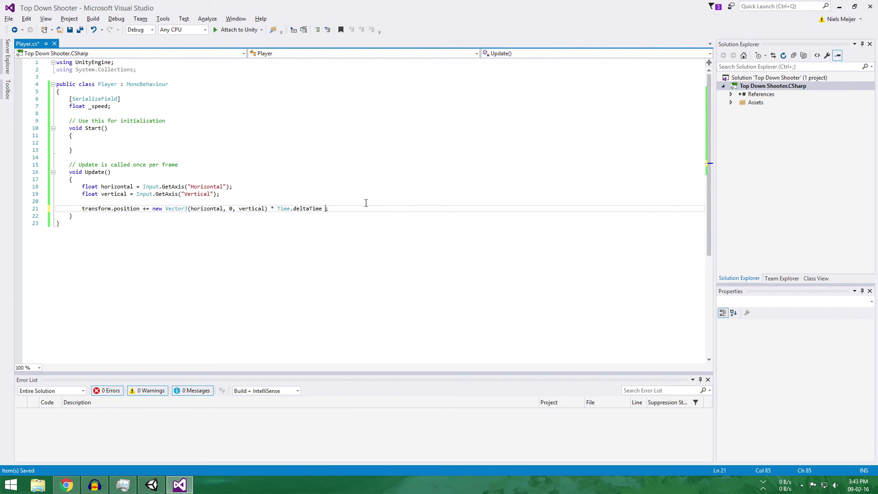
type("_speed")
key("ctrl+s")
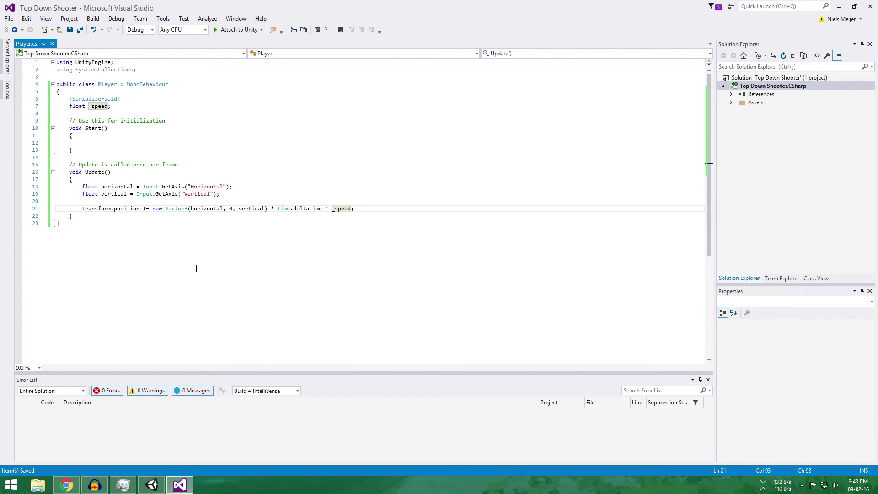
left_click(151, 484)
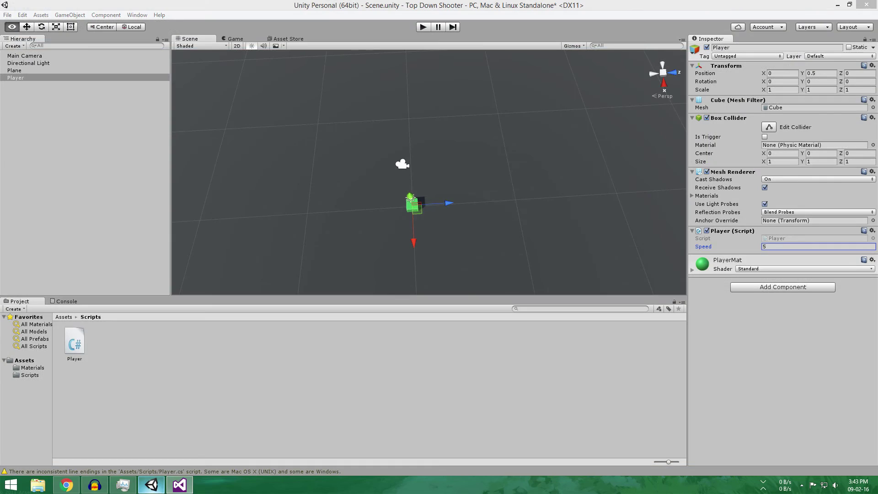
Start Play mode and drive the green cube around with W, A, S, D.
left_click(423, 27)
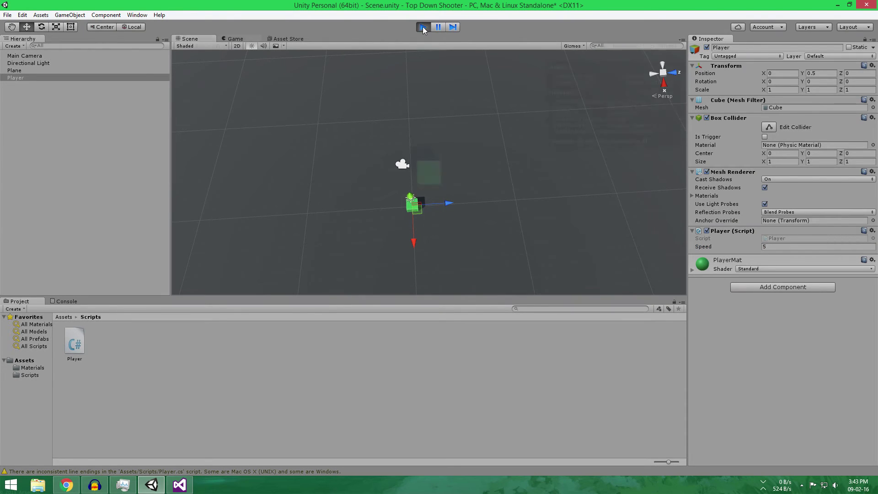
key("w")
key("a")
key("s")
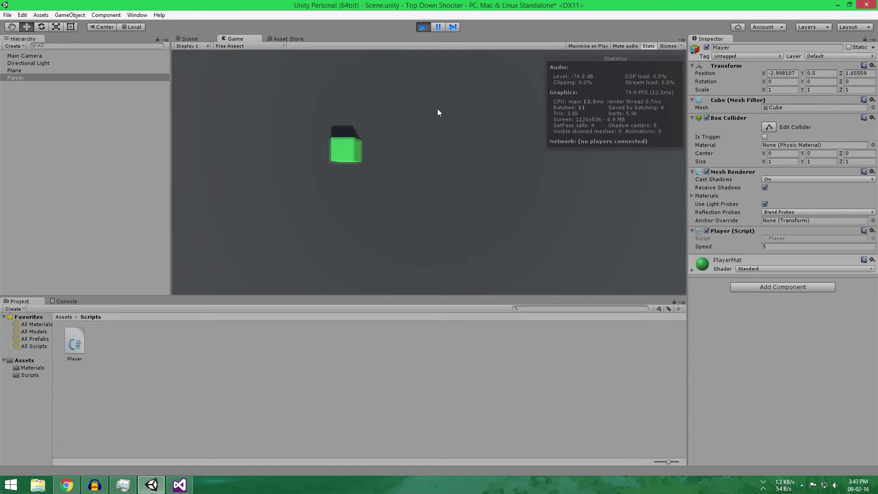
key("d")
Raise Speed to about 12.47 and test the faster movement.
key("d")
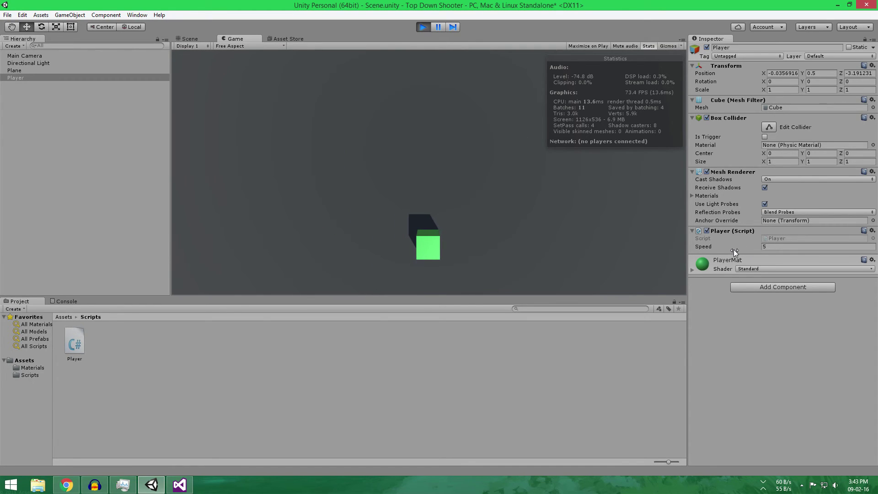
left_click_drag(734, 250, 836, 255)
left_click(573, 213)
key("w")
key("a")
key("d")
key("s")
key("w")
key("a")
key("s")
Lower Speed to about 7.69 and steer the cube at that pace.
left_click_drag(718, 246, 668, 246)
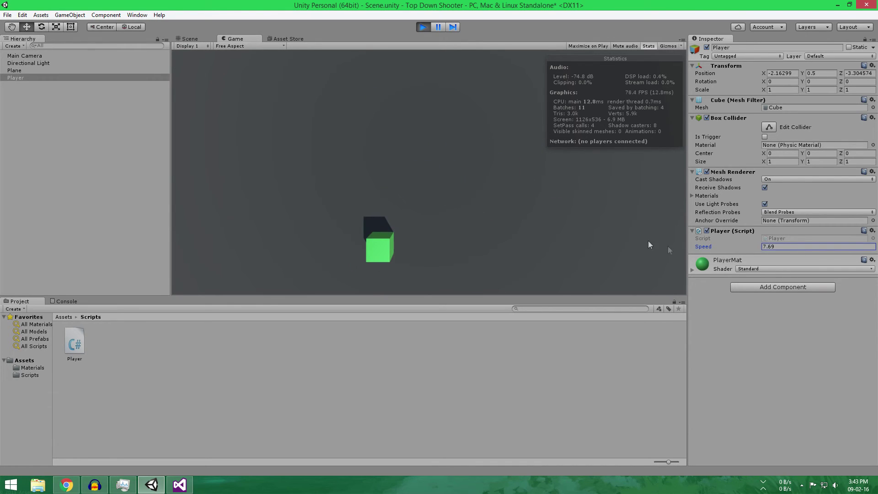
left_click(668, 249)
key("w")
key("d")
key("a")
key("s")
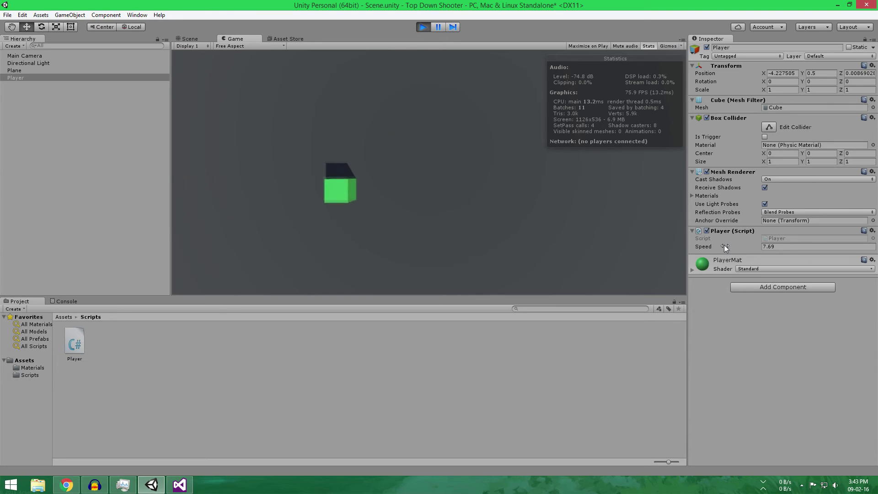
Push Speed up to about 14.3, then 42.51, and test the very fast cube.
left_click_drag(714, 248, 752, 246)
left_click(573, 199)
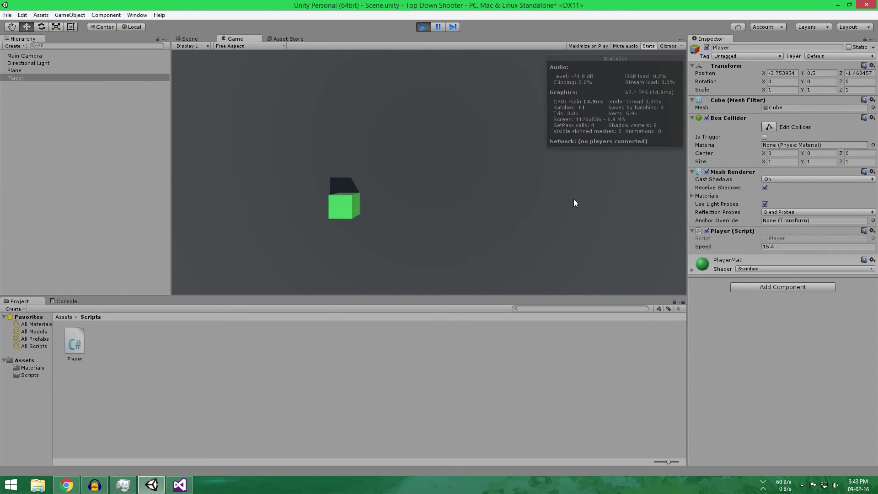
key("w")
key("d")
left_click_drag(707, 247, 854, 259)
left_click(480, 186)
key("s")
key("a")
key("w")
Drop Speed to about 11.9 and move the cube diagonally to test it.
left_click_drag(706, 247, 569, 231)
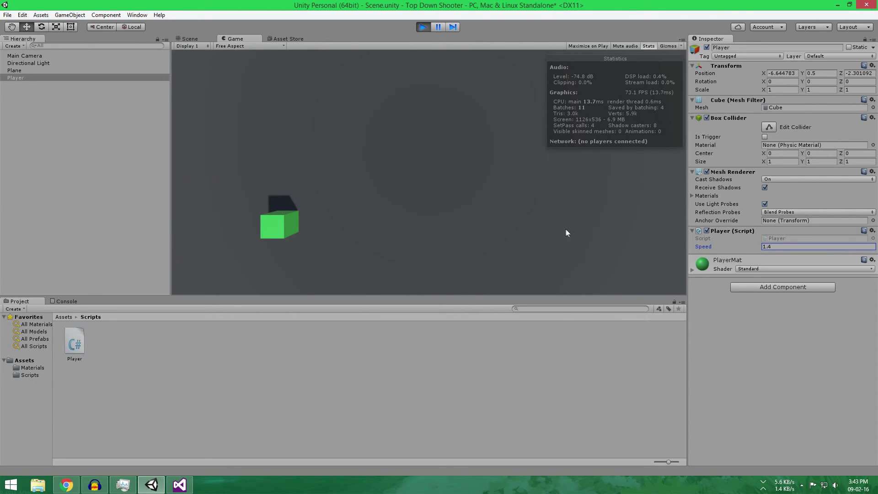
left_click(566, 233)
key("w+d")
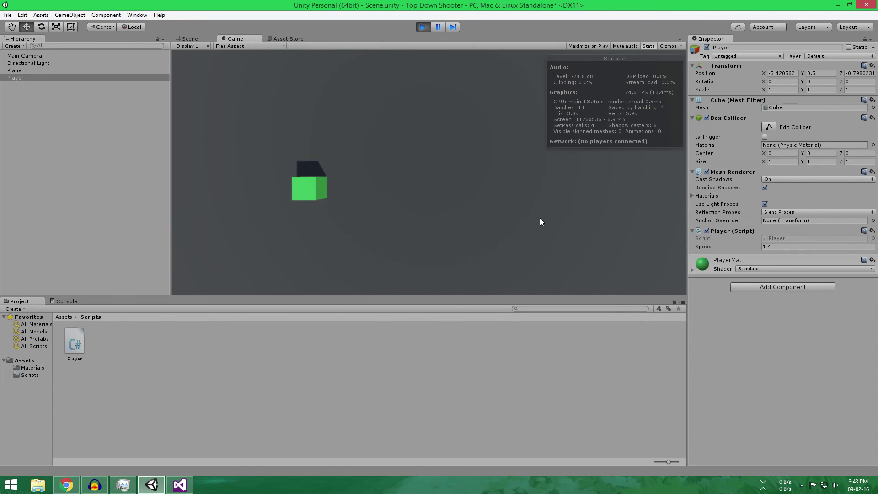
key("s+d")
key("w+d")
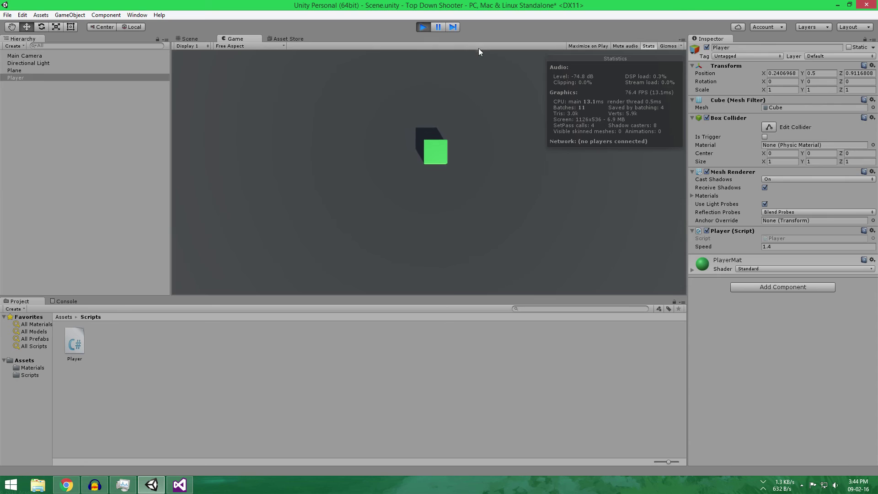
key("s+d")
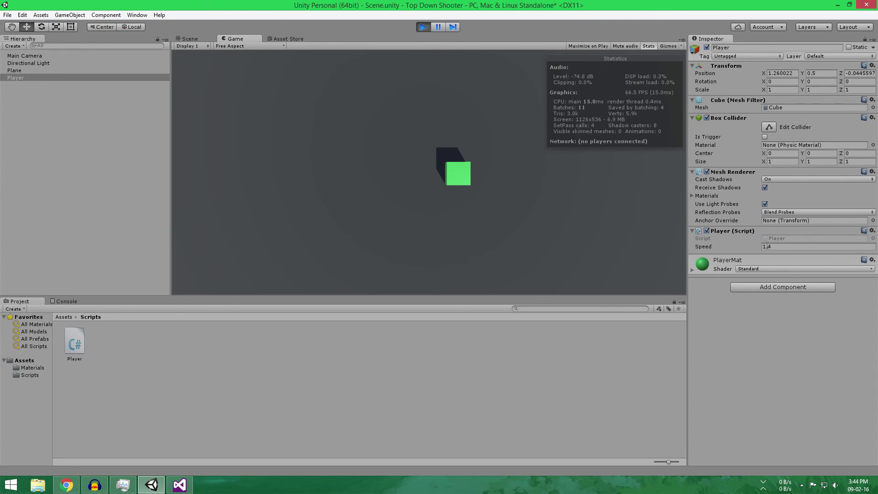
Set Speed to 1.4, move the cube once more, and stop Play mode.
left_click(773, 247)
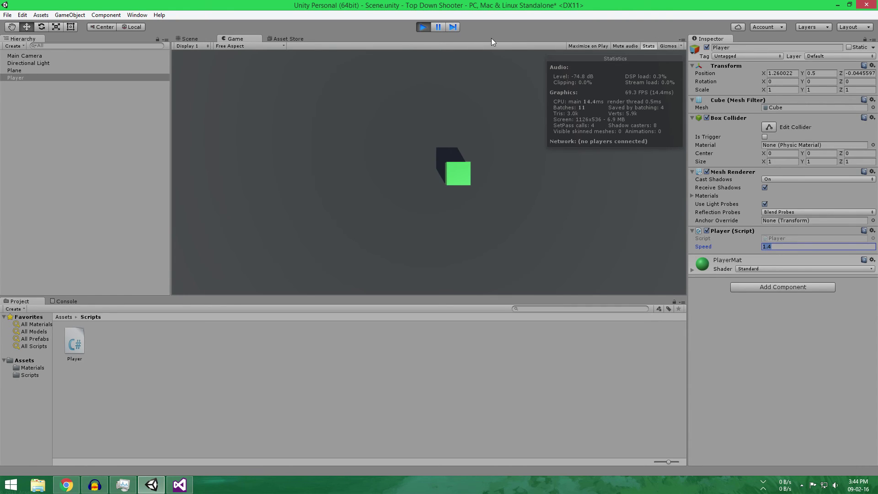
left_click(478, 140)
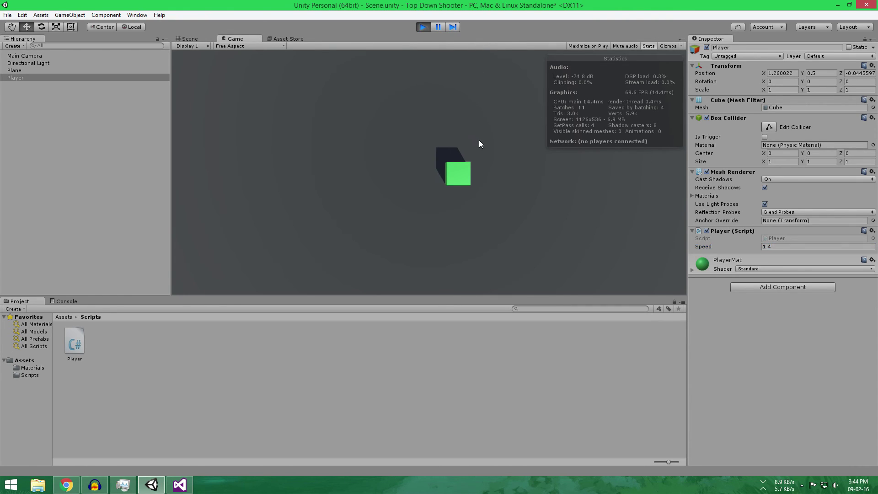
right_click(745, 231)
left_click(717, 306)
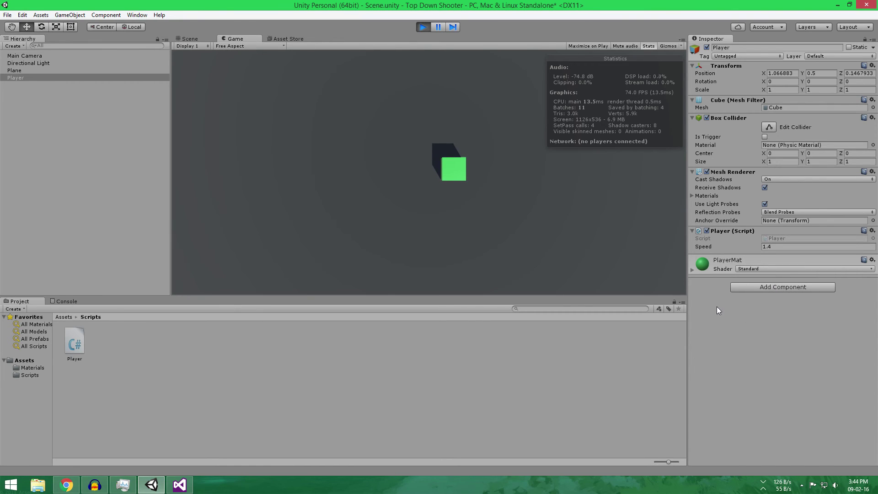
left_click(550, 237)
key("w")
key("a")
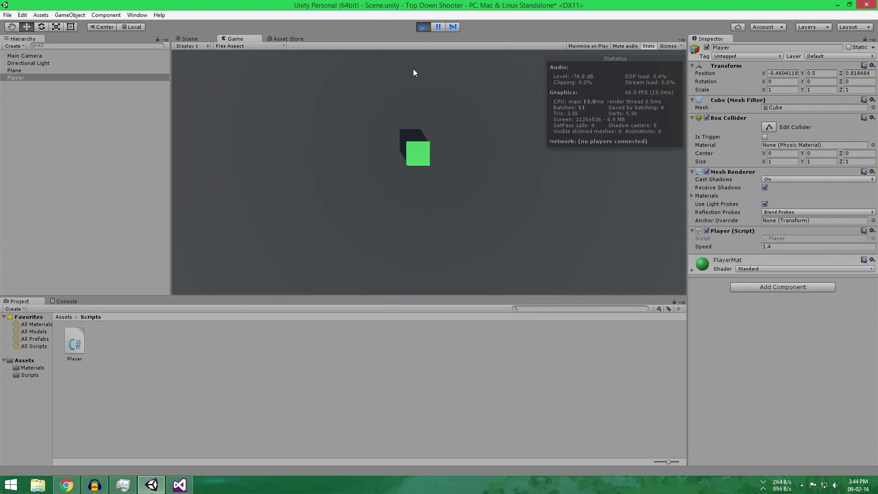
left_click(422, 28)
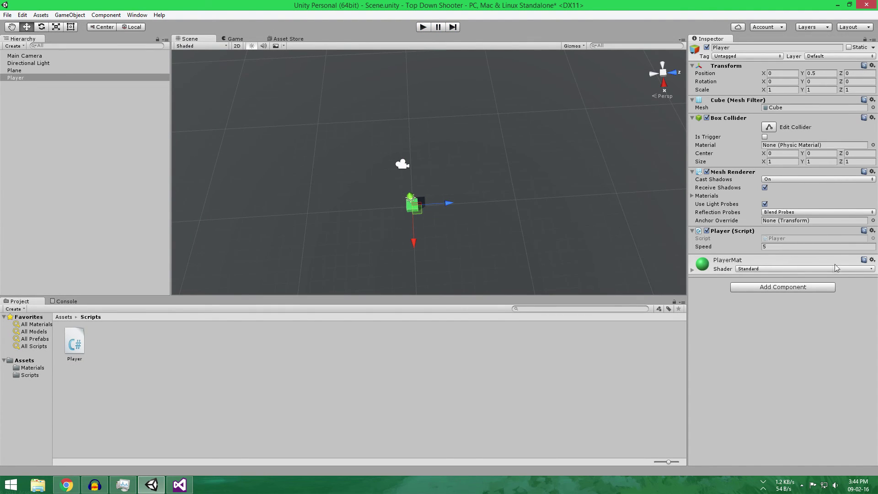
Save the scene with Speed back at 5, orbiting and zooming the Scene view around the cube.
left_click_drag(513, 275, 464, 199, "alt")
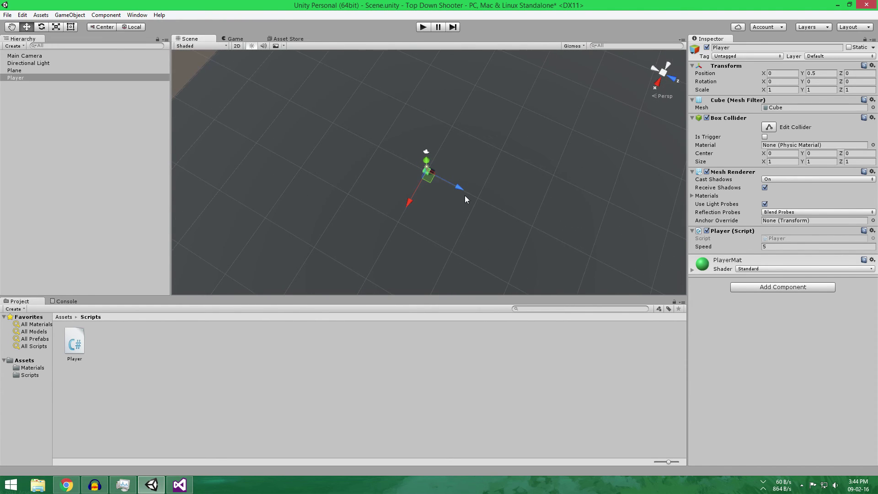
middle_click_drag(465, 194, 487, 188)
key("ctrl+s")
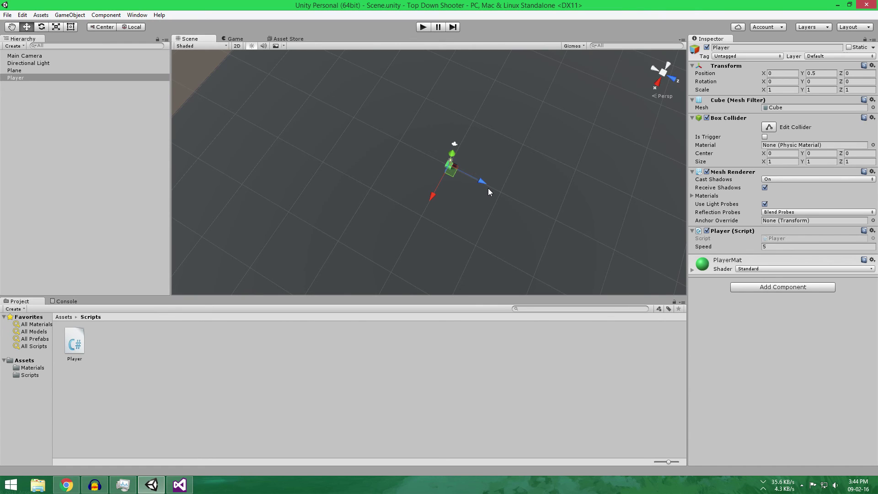
left_click_drag(302, 256, 402, 259, "alt")
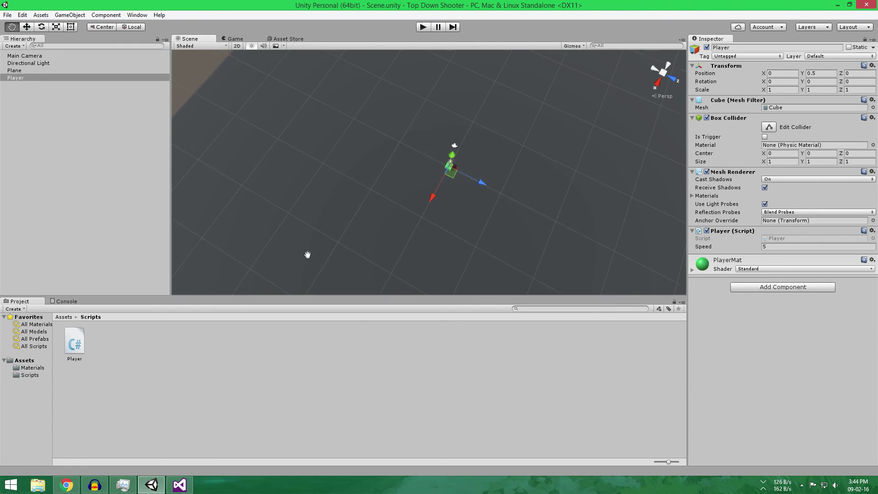
scroll(401, 259, "up", 2)
scroll(402, 259, "up", 2)
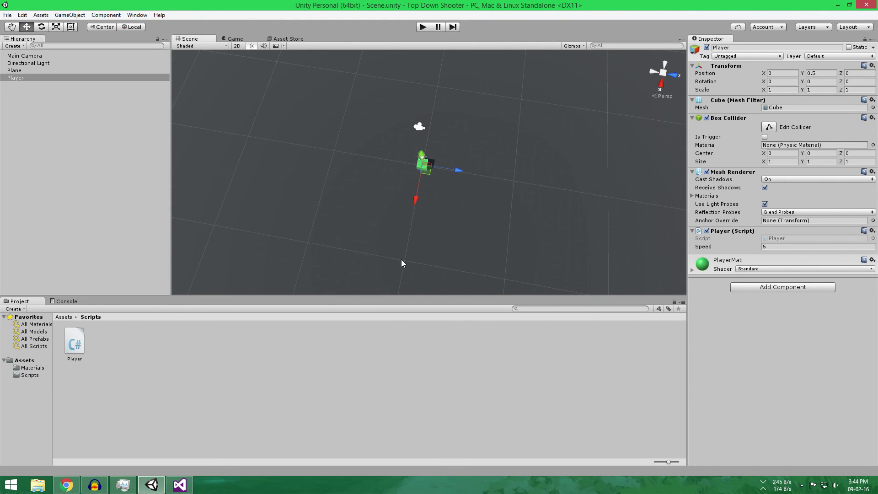
scroll(402, 259, "down", 2)
scroll(402, 259, "down", 2)
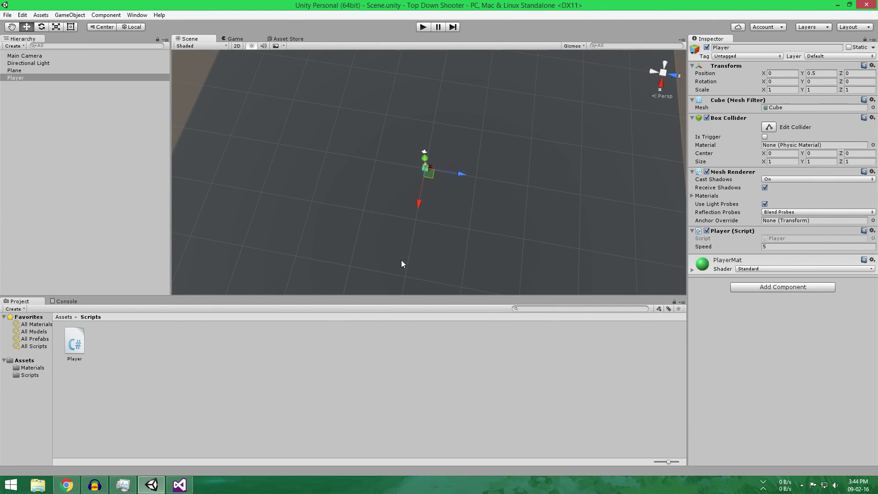
scroll(465, 234, "up", 1)
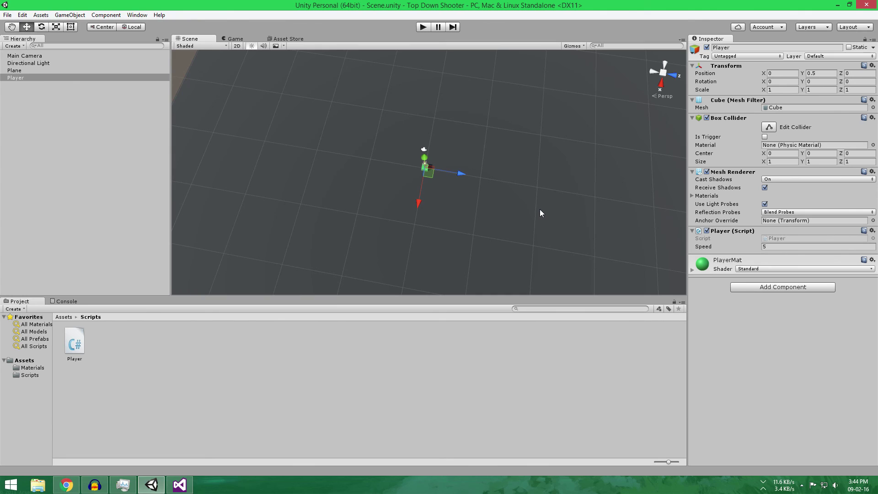
Switch to the Game view to see the green cube from the overhead camera.
left_click(236, 39)
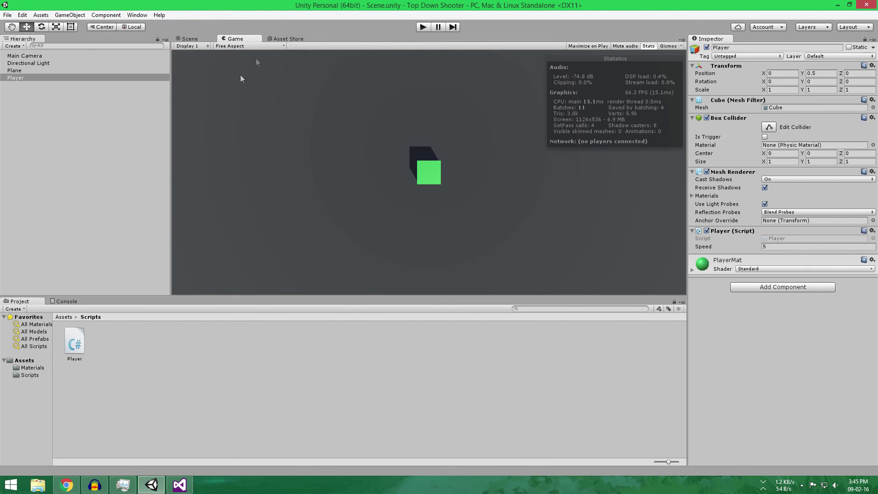